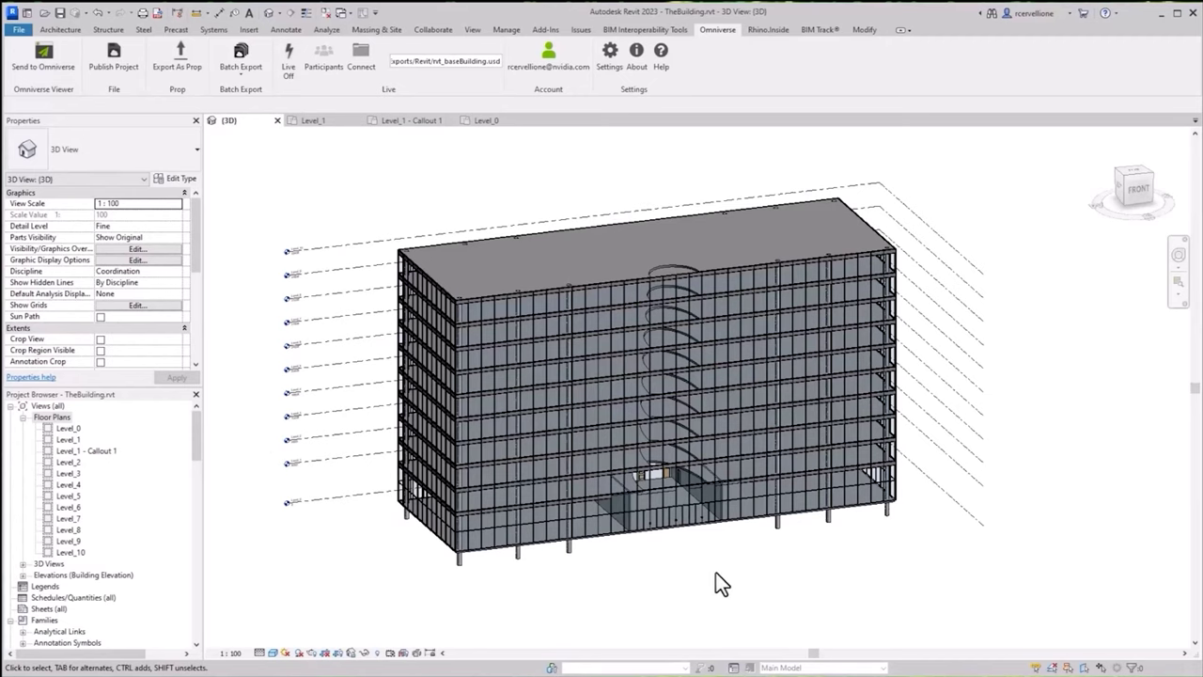
Examine the building in 3D, then its lower floor plans and the mullion detail in Level_1 - Callout 1.
scroll(660, 496, up, 2)
middle_drag(631, 470, 696, 556)
double_click(74, 439)
double_click(74, 429)
scroll(703, 389, up, 5)
double_click(90, 450)
scroll(570, 515, up, 1)
scroll(686, 521, down, 2)
middle_drag(686, 520, 627, 516)
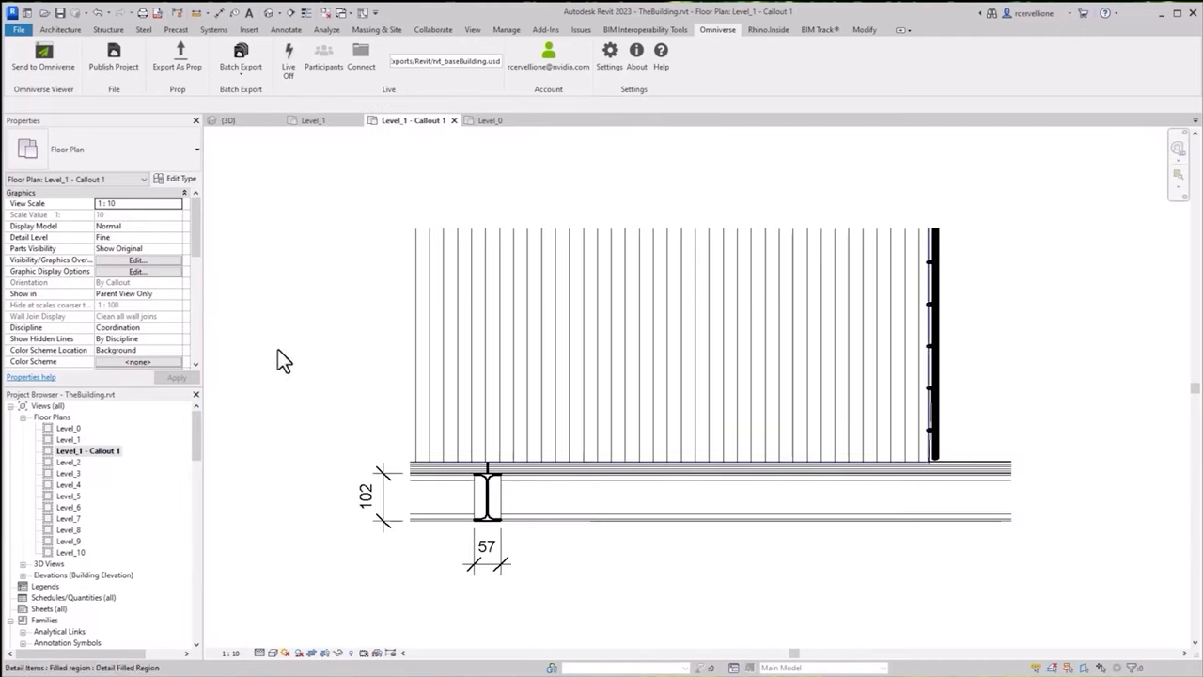
Export the building from its 3D view to Omniverse as a prop.
click(227, 122)
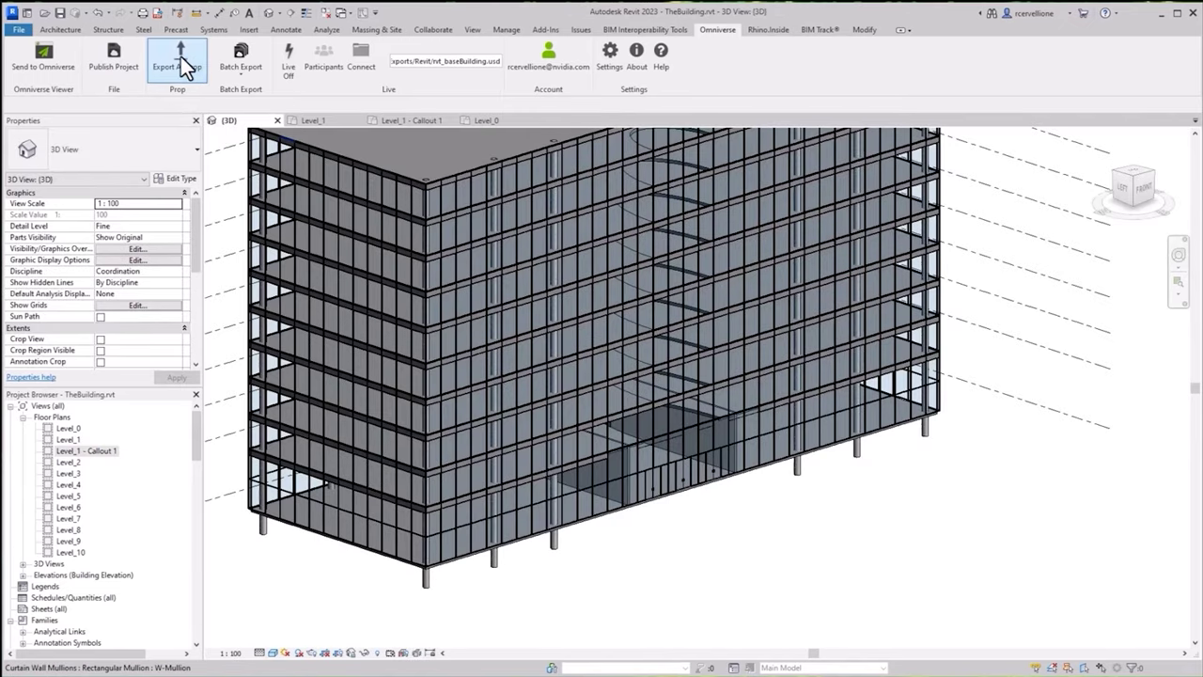
click(181, 56)
click(502, 260)
click(777, 467)
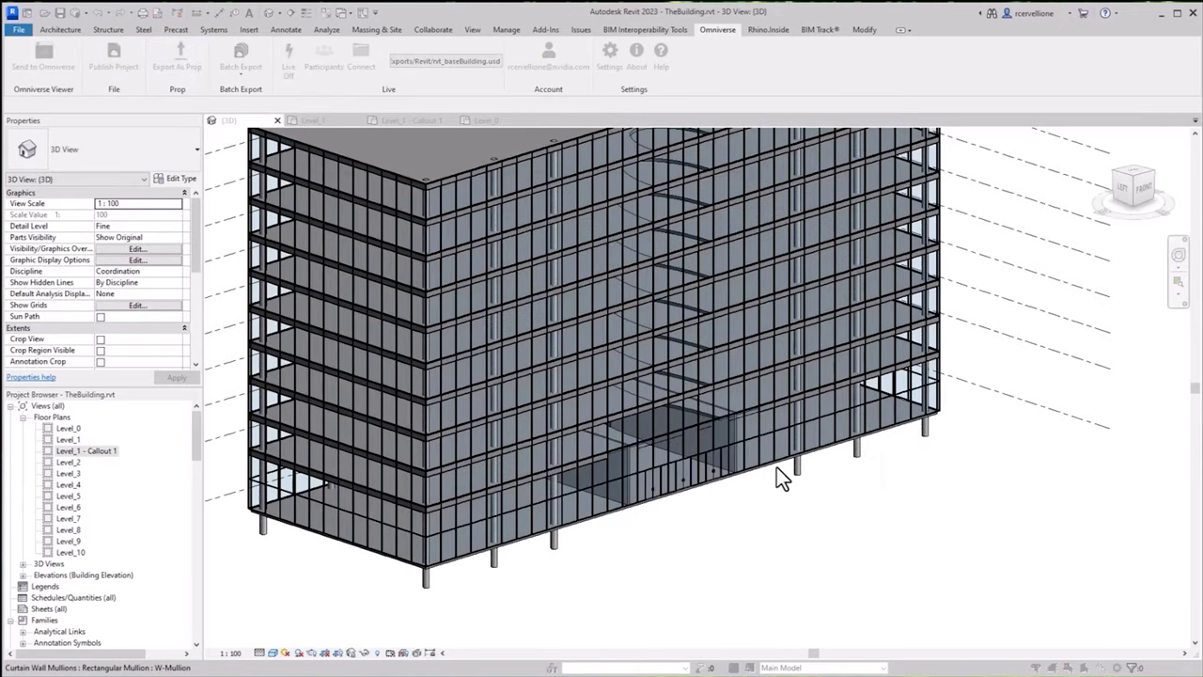
click(386, 320)
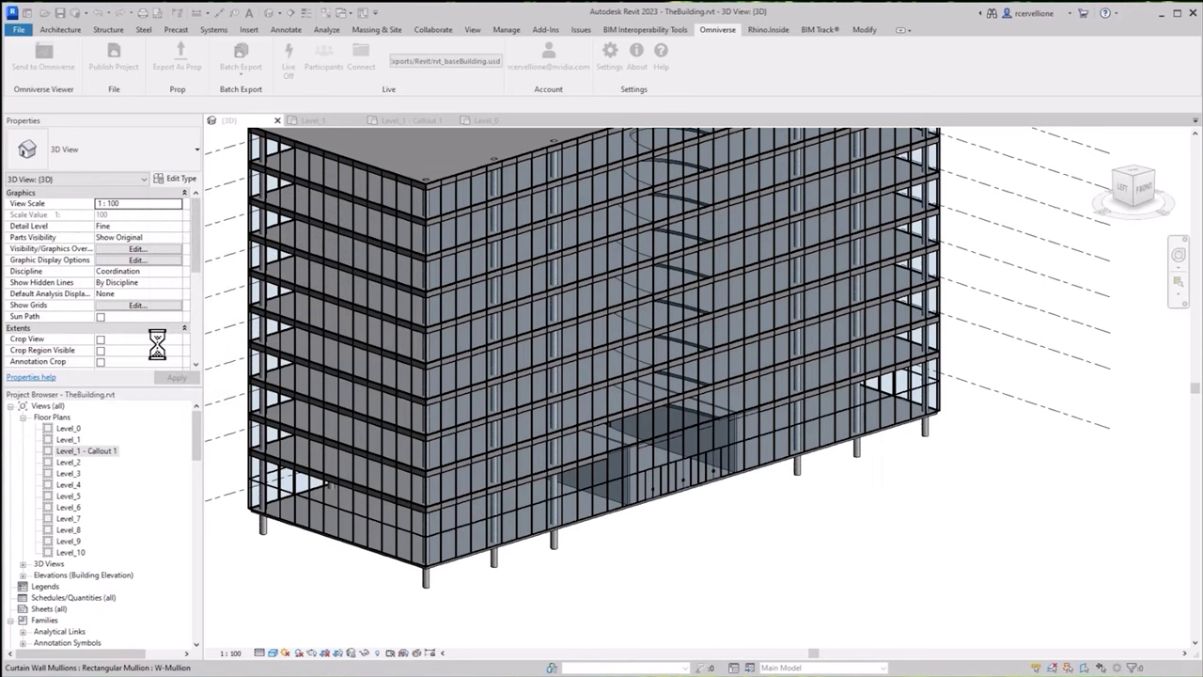
click(683, 496)
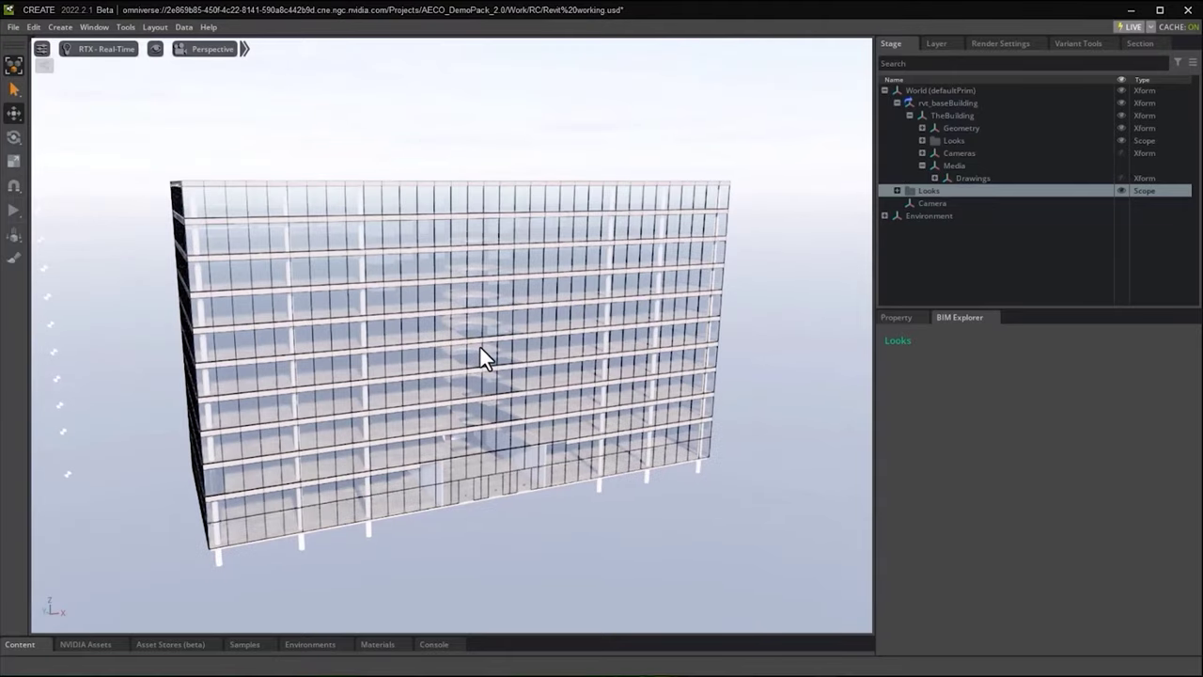
Switch to Omniverse Create and render the building's ground-floor entrance in RTX - Interactive mode.
alt+drag(480, 351, 513, 319)
scroll(532, 424, up, 5)
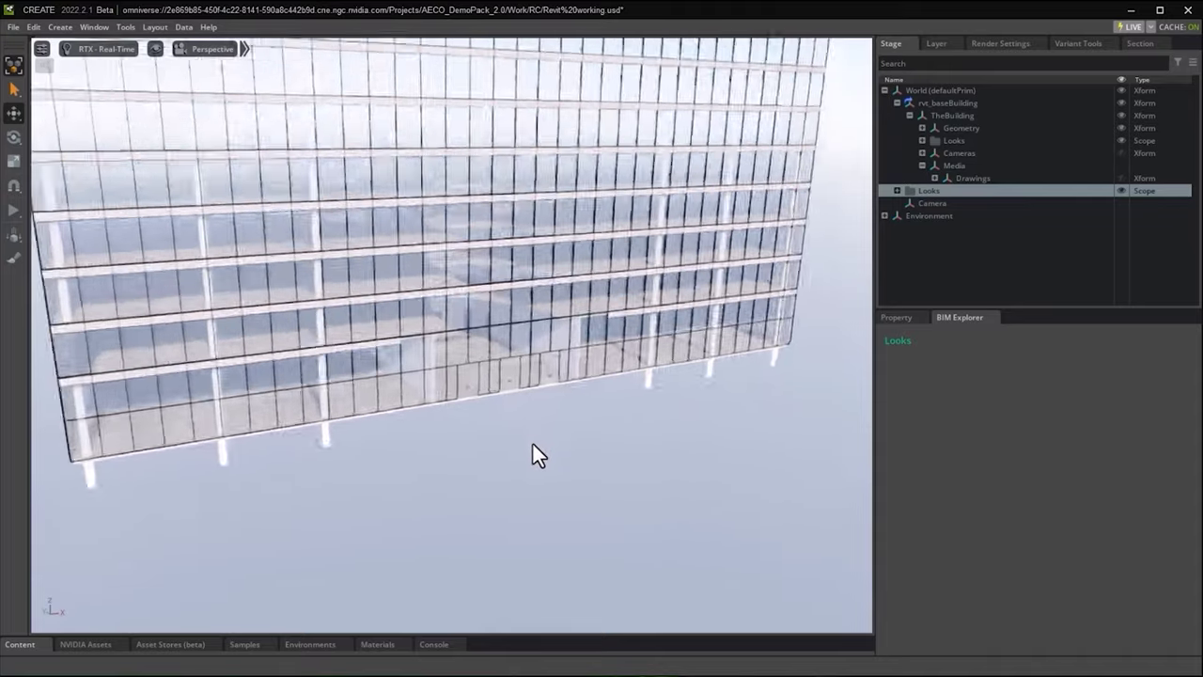
scroll(537, 431, up, 5)
middle_drag(545, 411, 516, 404)
alt+drag(517, 404, 479, 362)
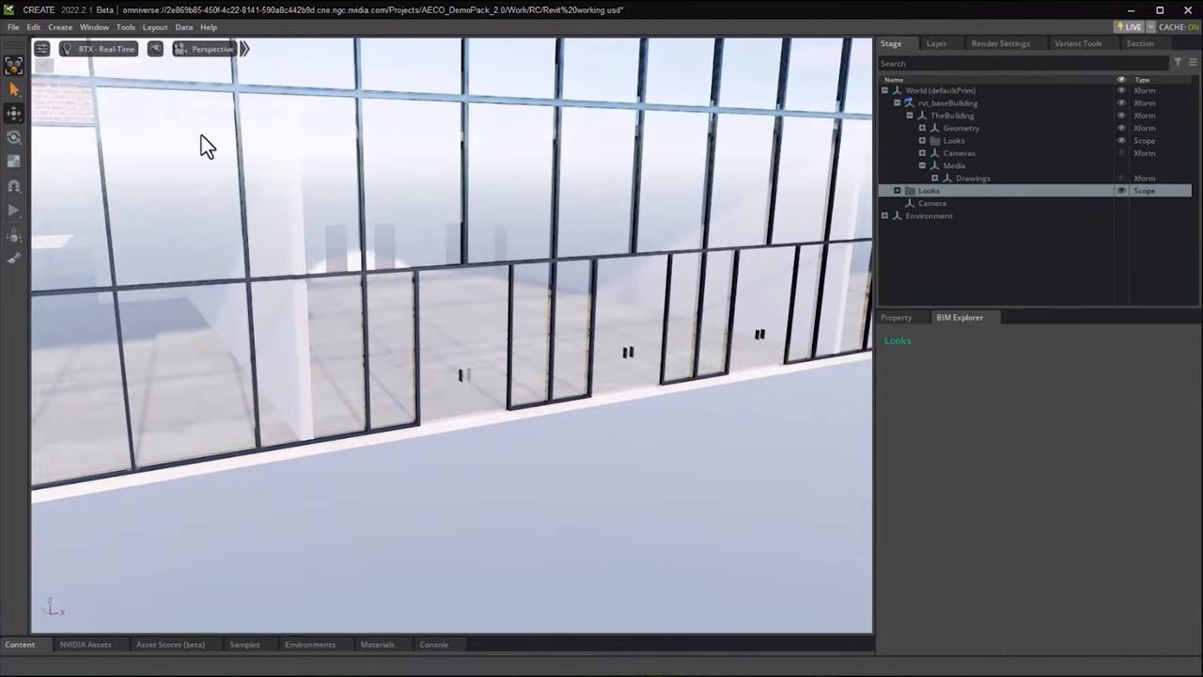
click(98, 48)
click(105, 92)
scroll(639, 331, up, 5)
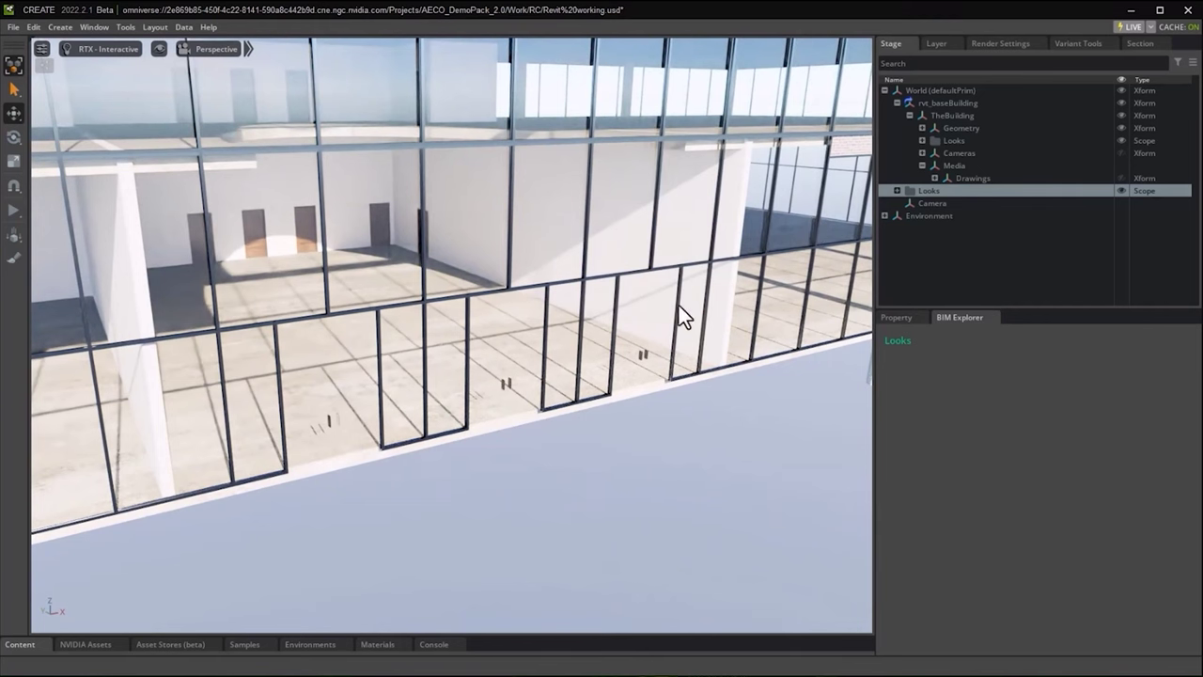
Inspect the BIM properties of an entrance mullion, a glass door and the ground floor slab, then clear the selection.
click(467, 395)
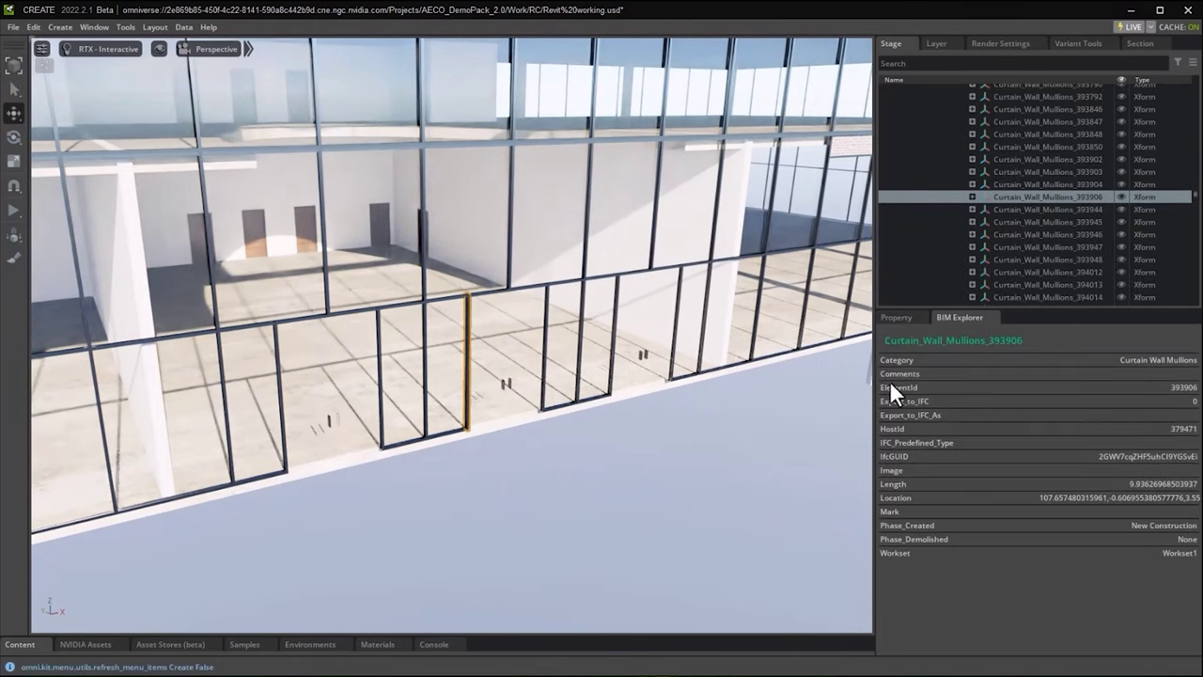
click(523, 369)
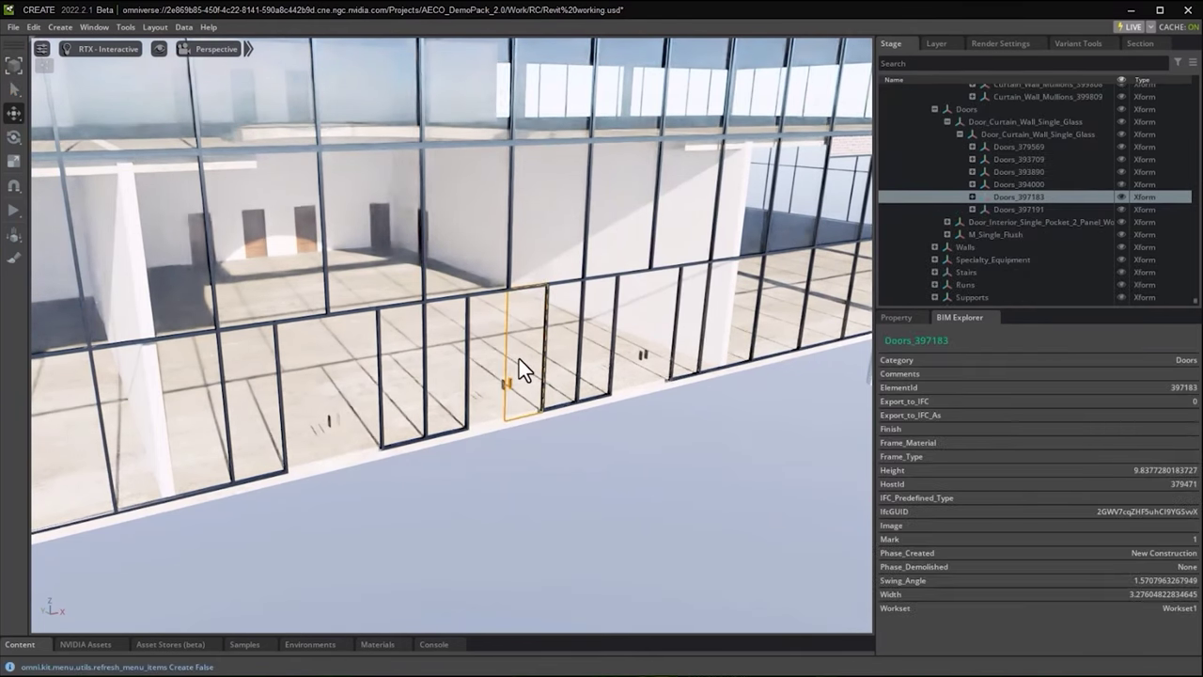
click(334, 466)
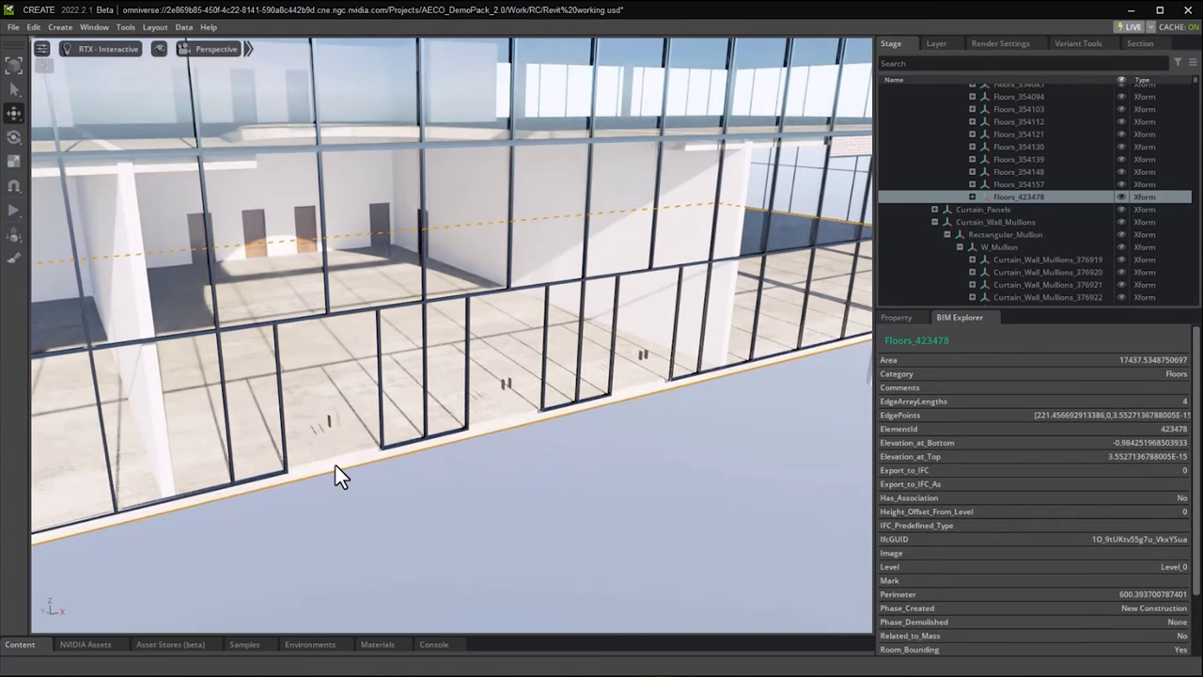
alt+drag(418, 473, 495, 387)
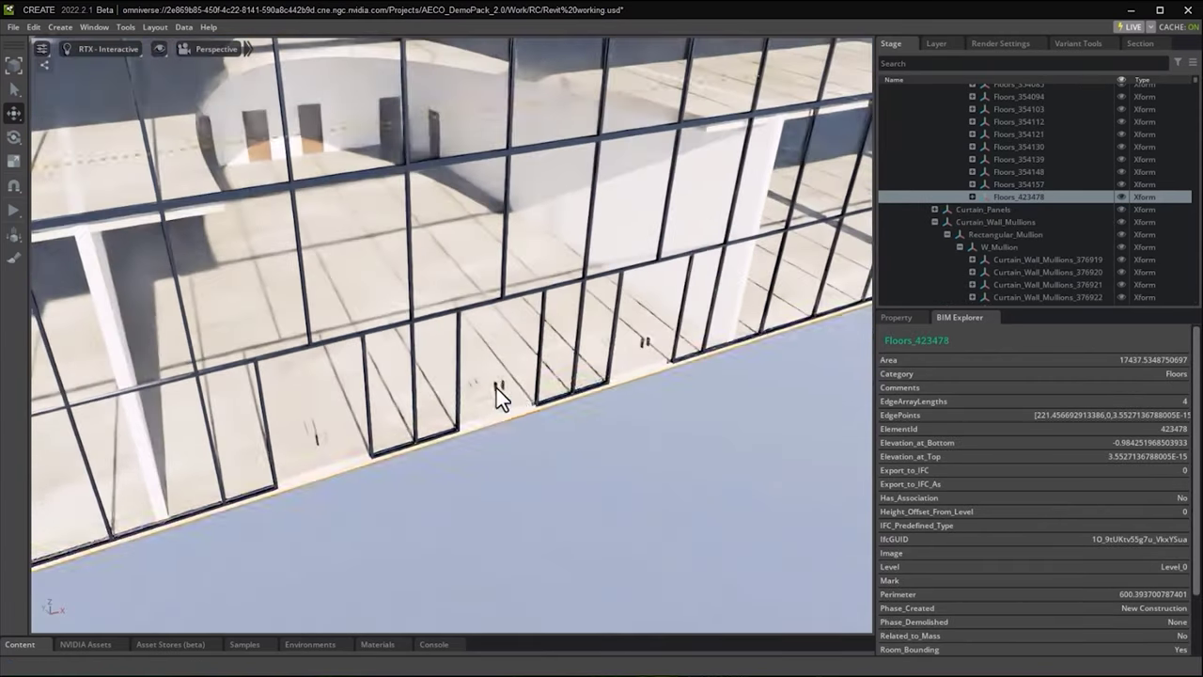
key(Escape)
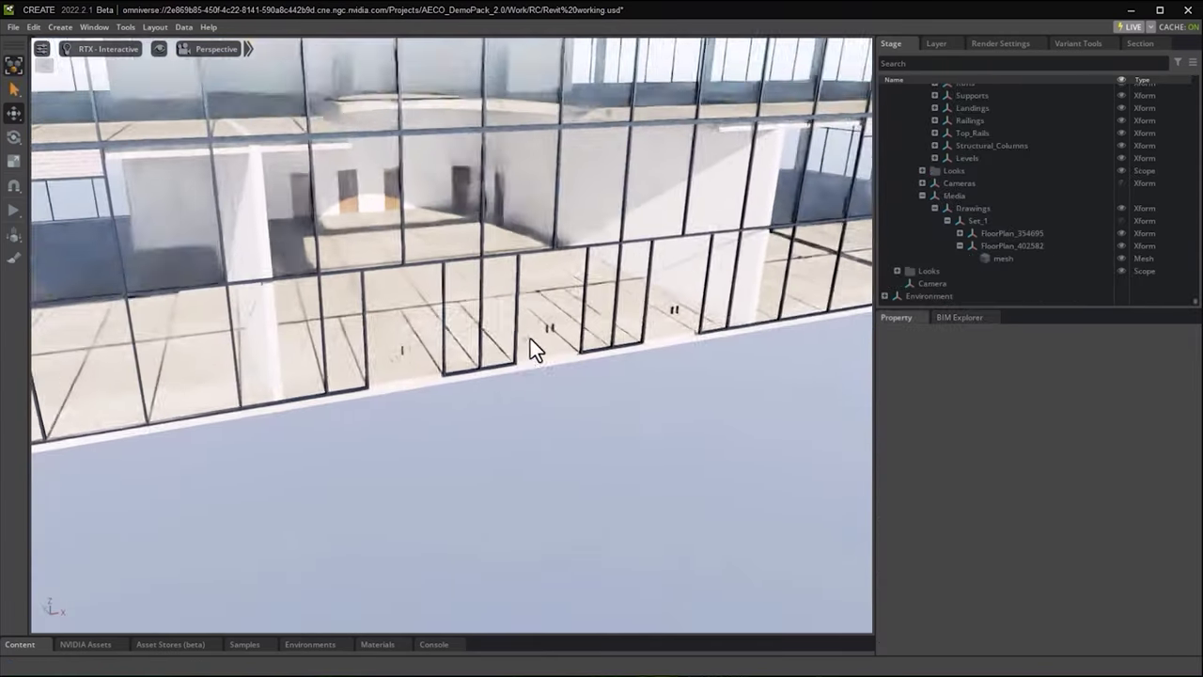
Display the Plan_Floor_01 section to cut the building open above the ground floor.
scroll(531, 335, down, 3)
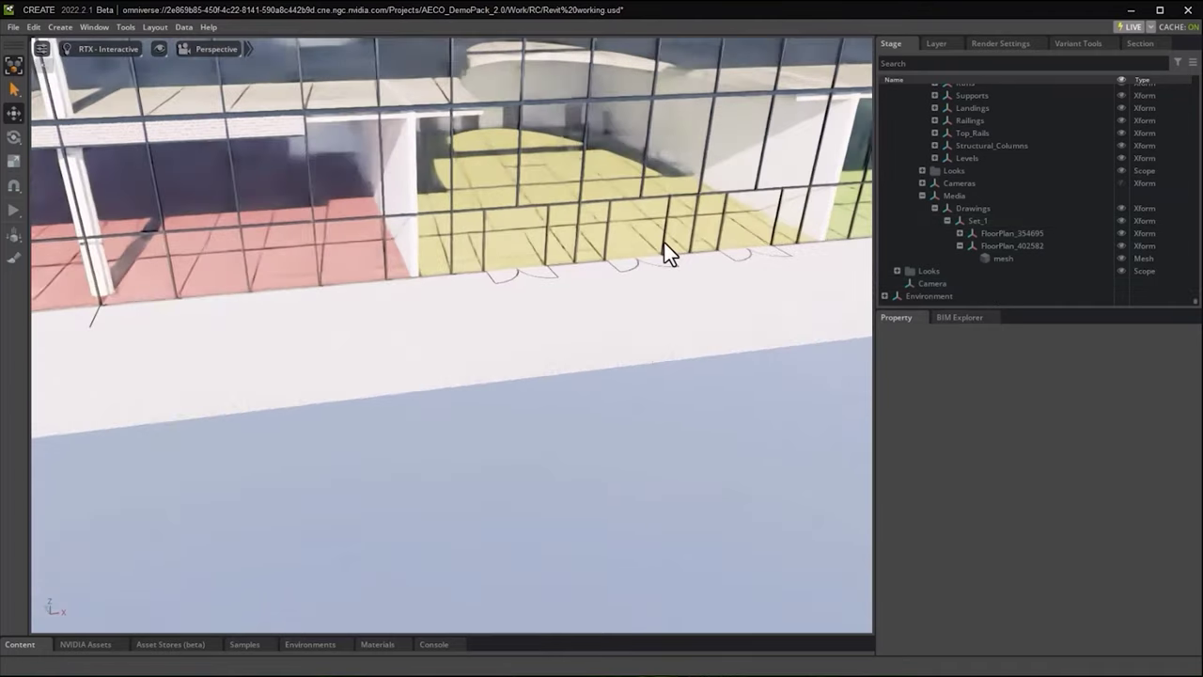
click(1138, 44)
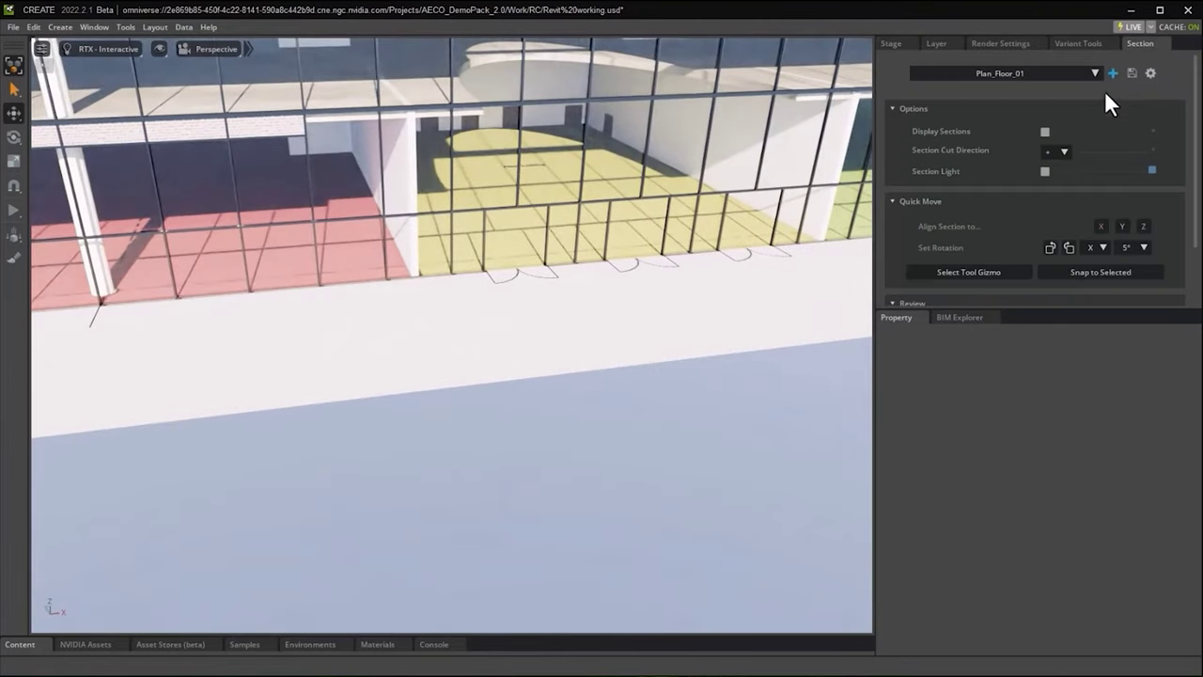
click(1044, 132)
scroll(593, 282, down, 5)
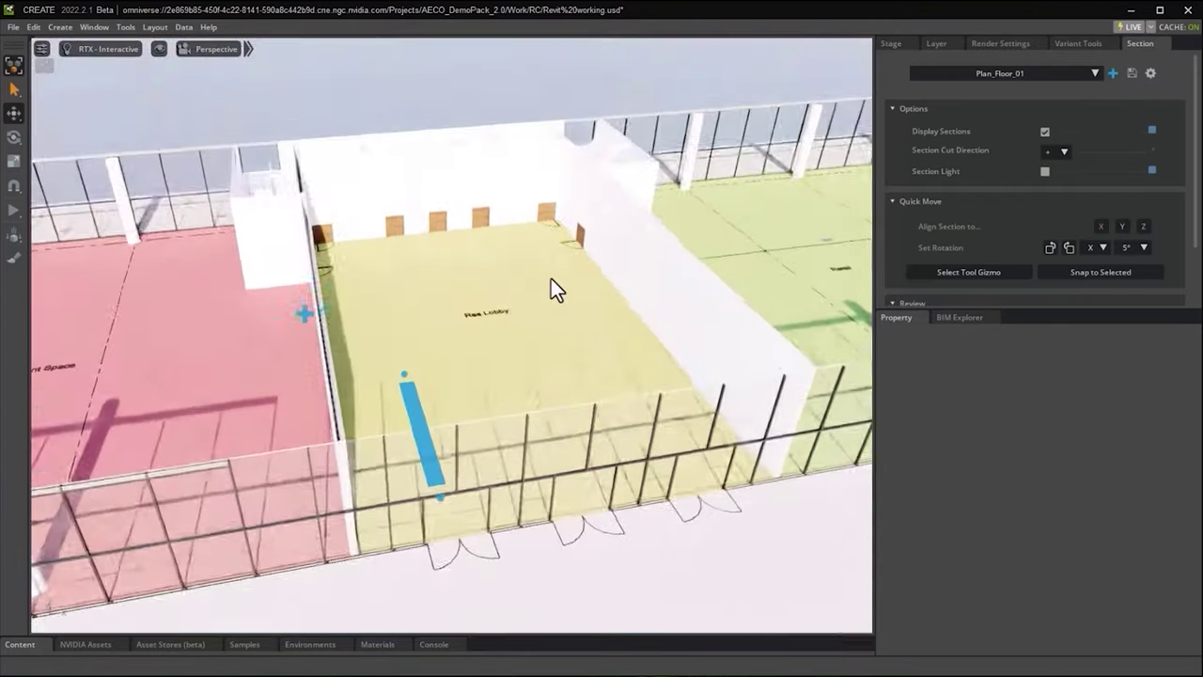
Examine the sectioned ground floor with its overlaid plan, from the Res Lobby and core rooms to the neighbouring spaces.
right_drag(551, 278, 509, 336)
middle_drag(510, 335, 362, 489)
right_drag(340, 190, 335, 264)
mouse_move(346, 268)
middle_down()
mouse_move(391, 439)
mouse_move(437, 550)
middle_up()
middle_drag(426, 351, 549, 526)
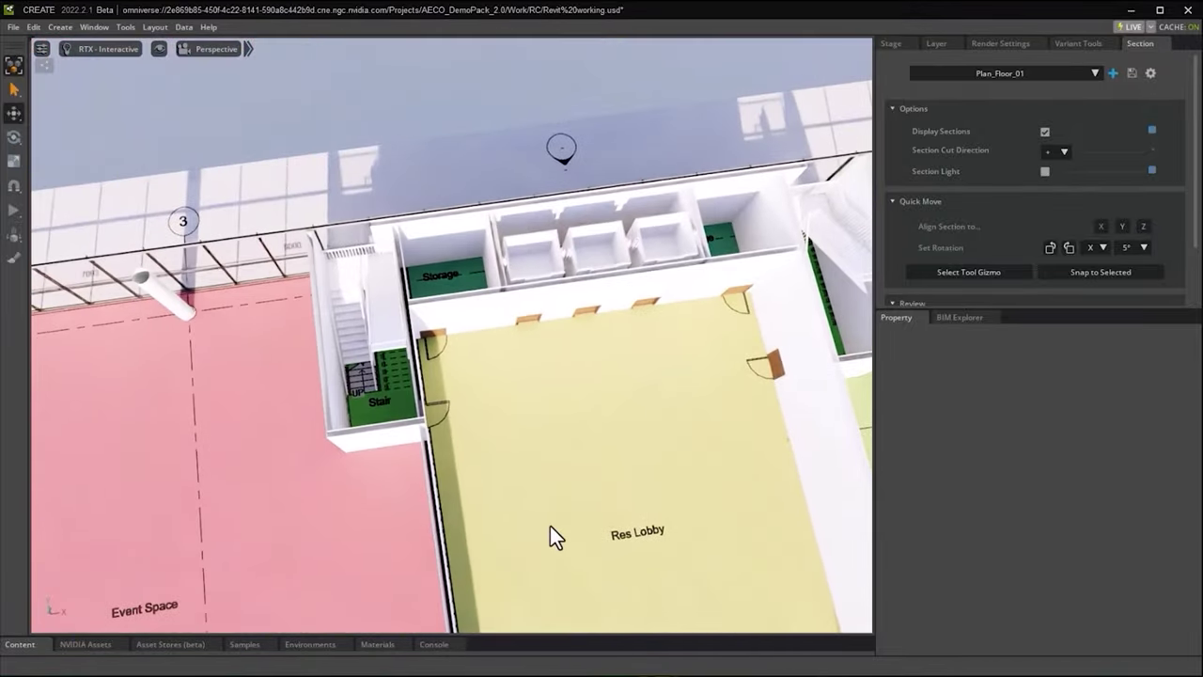
right_drag(544, 393, 489, 384)
middle_drag(540, 340, 442, 248)
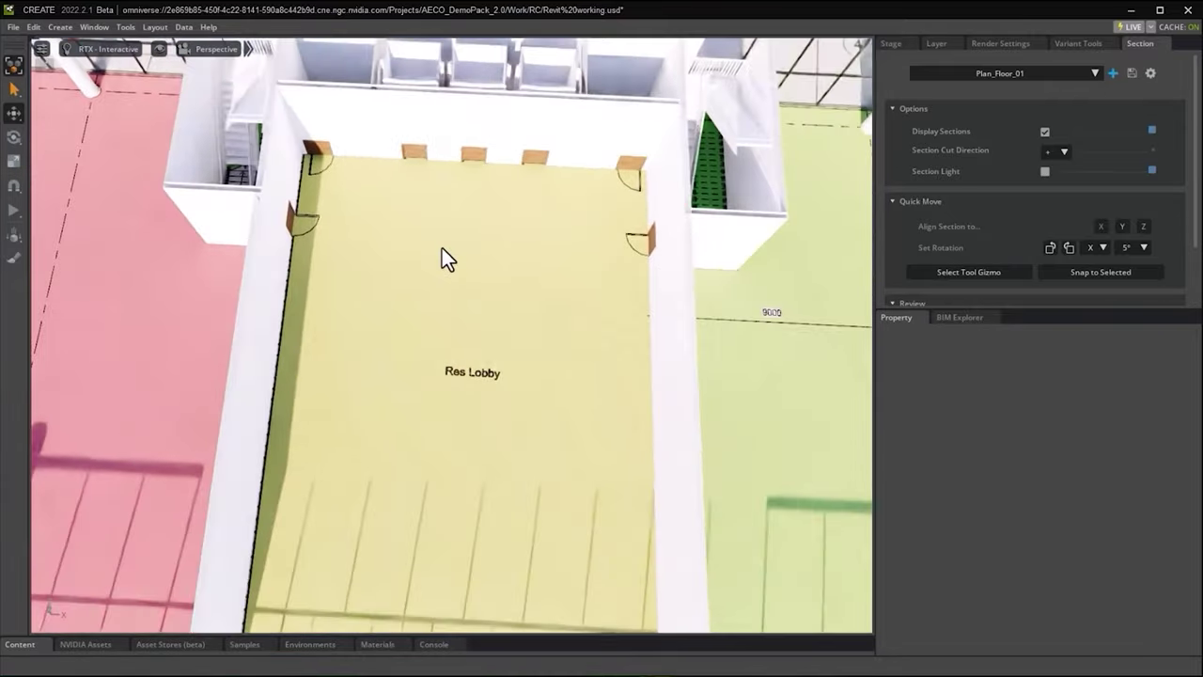
scroll(441, 248, down, 5)
right_drag(429, 317, 600, 190)
middle_drag(545, 298, 573, 192)
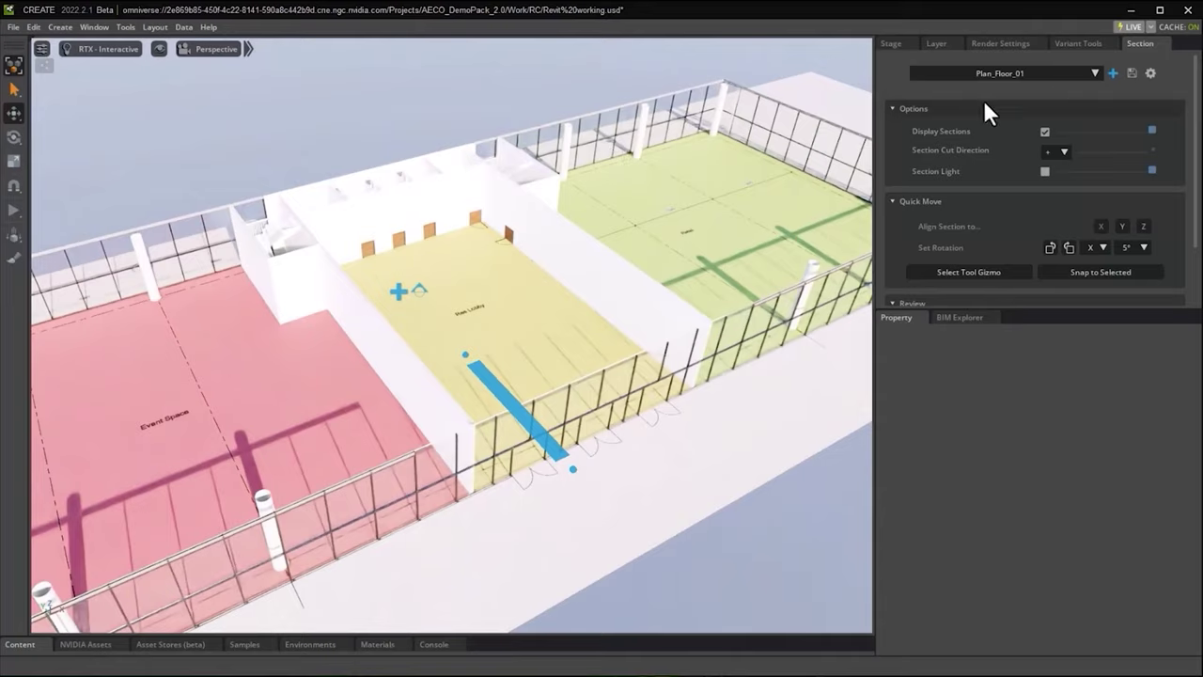
Load the Detail_01 section and view the cut mullion against the overlaid callout drawing.
click(1094, 74)
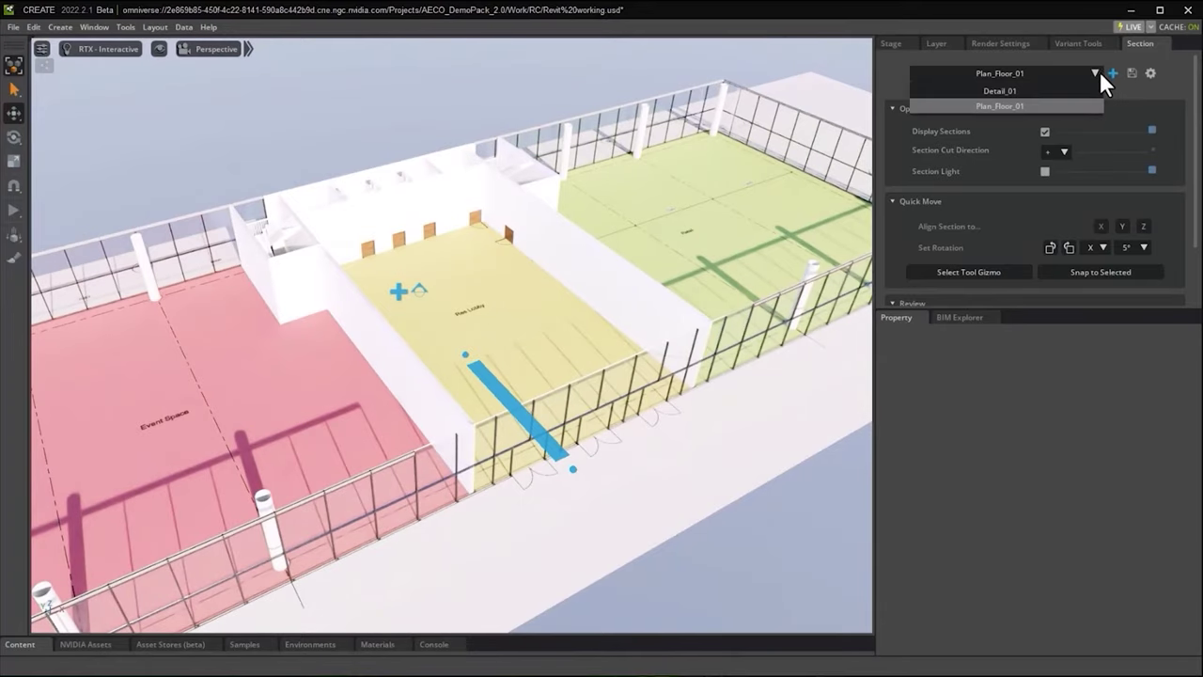
click(1013, 90)
alt+drag(581, 303, 570, 290)
alt+right_drag(532, 293, 536, 201)
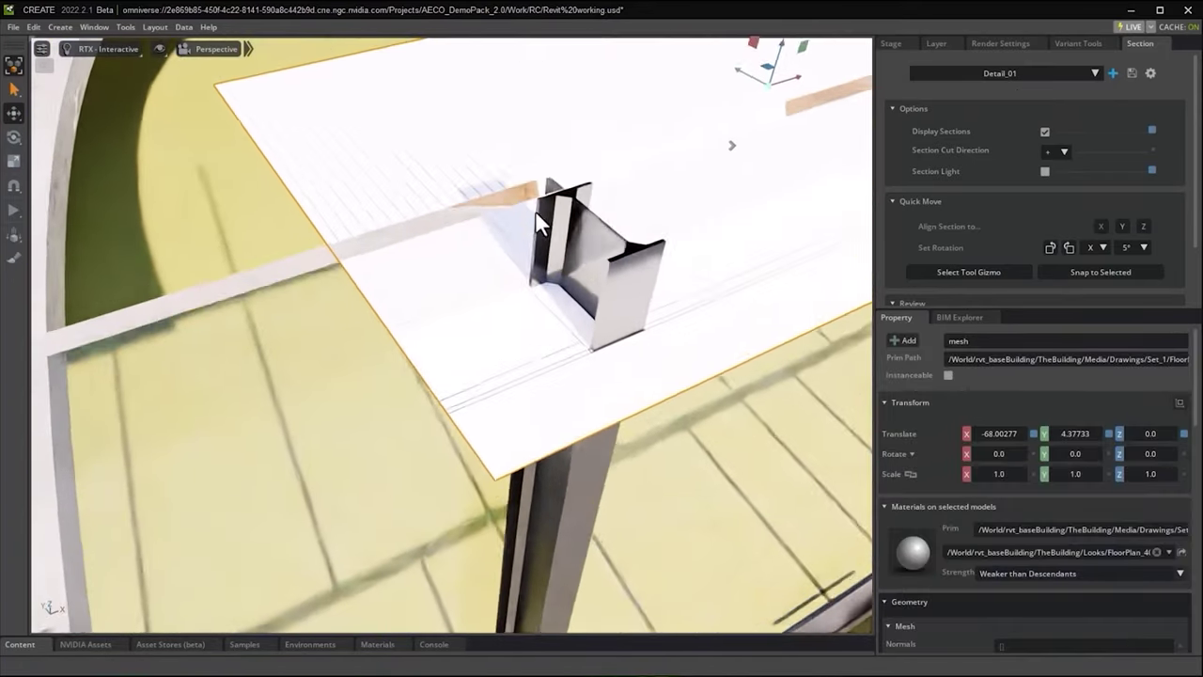
middle_drag(599, 186, 540, 226)
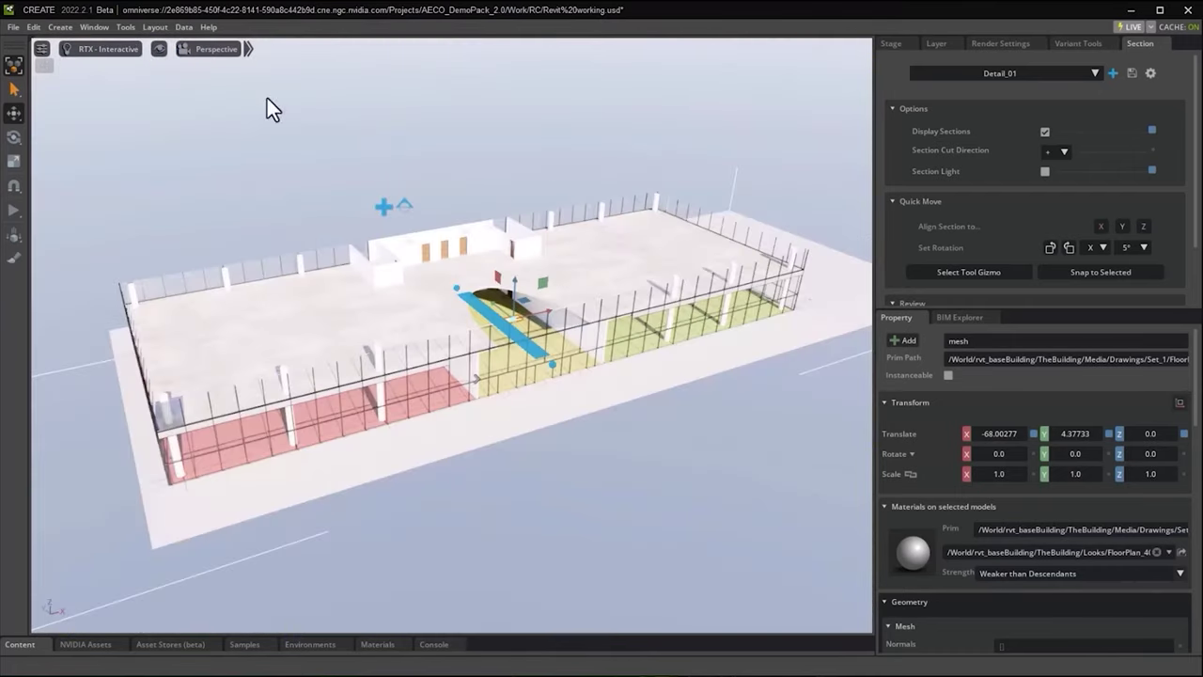
Switch the renderer to RTX - Real-Time and align the section plane to the Y axis, placing it near the facade.
click(103, 49)
click(117, 62)
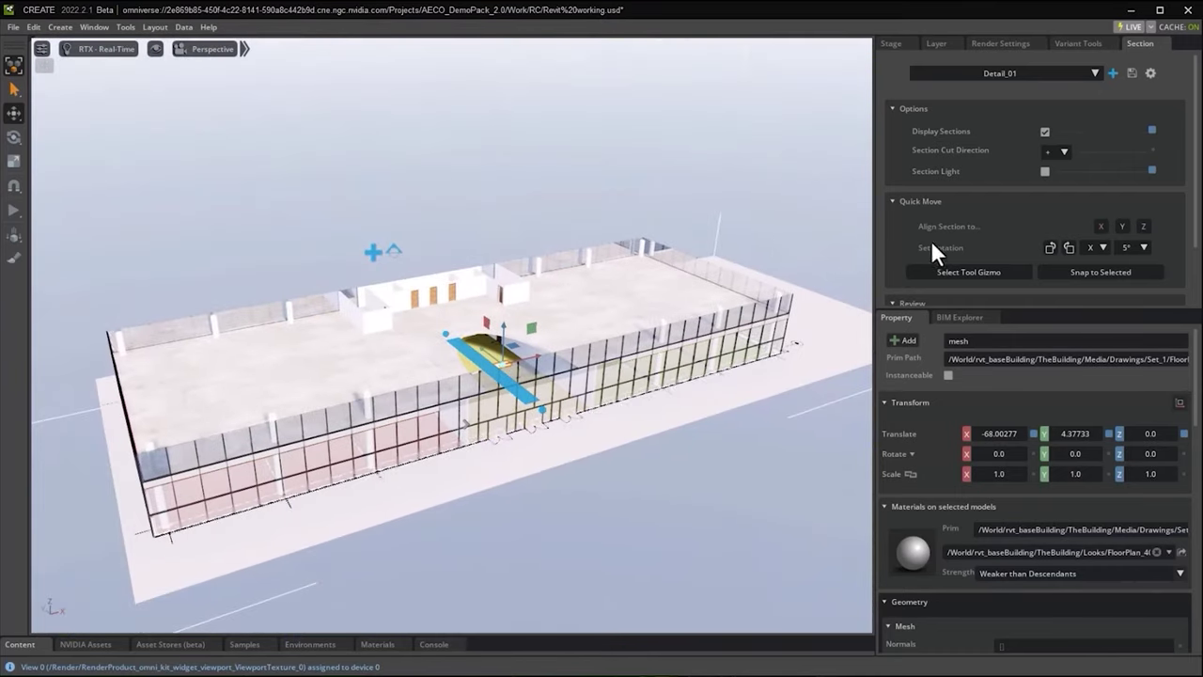
click(1124, 227)
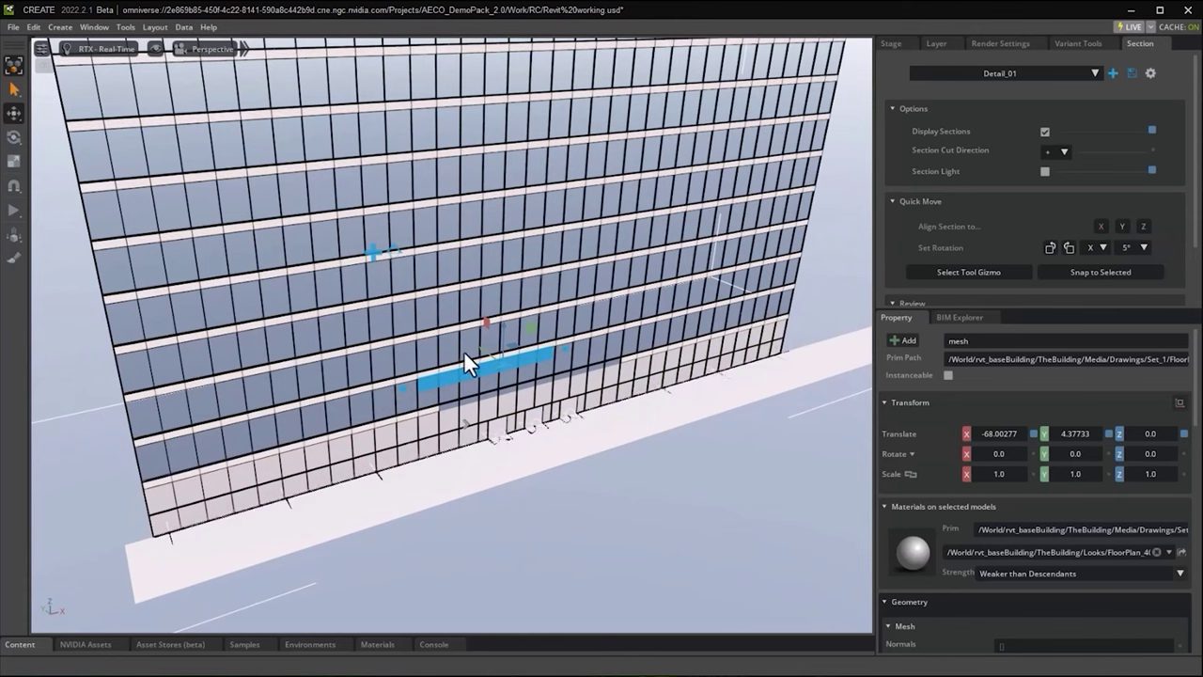
drag(472, 355, 447, 326)
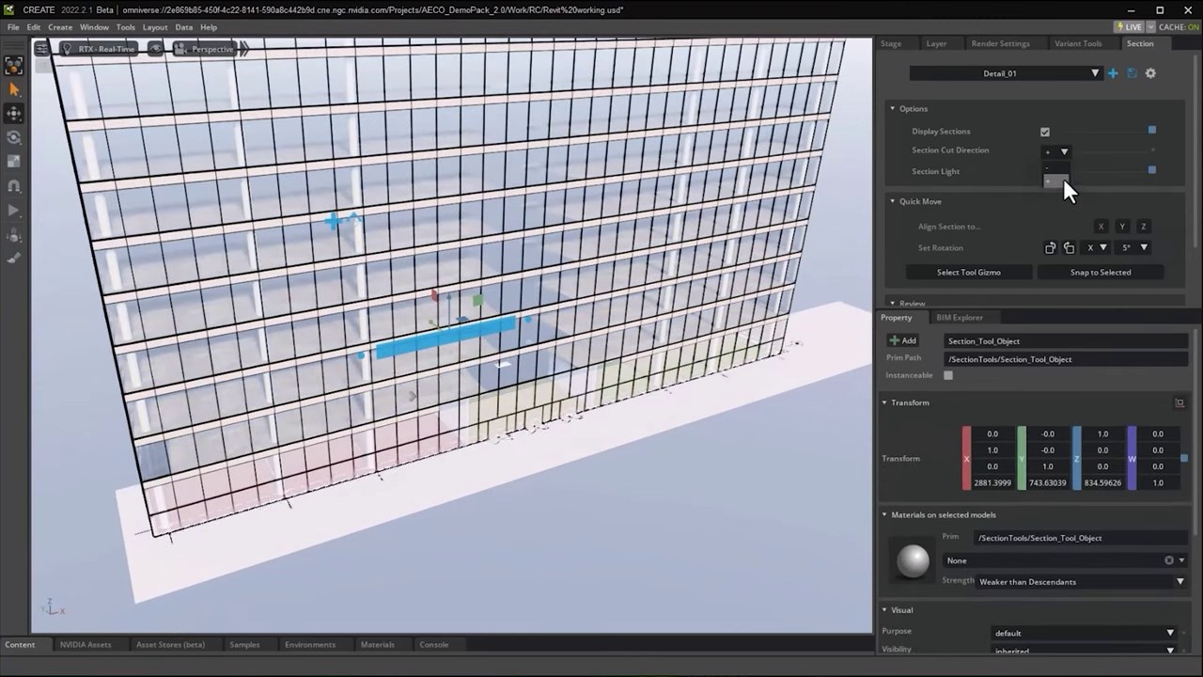
Cut away the building's front by setting the section cut direction to - and moving the plane inward, and save the section.
click(1052, 174)
drag(430, 321, 521, 140)
middle_drag(451, 80, 508, 220)
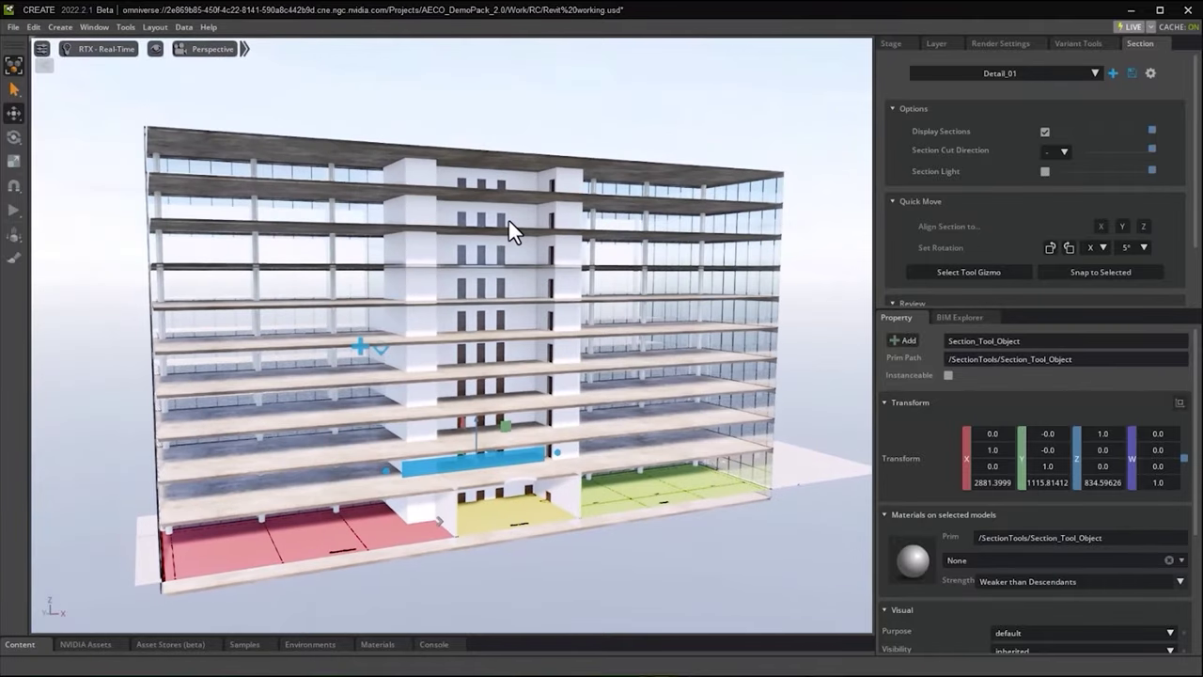
click(1131, 71)
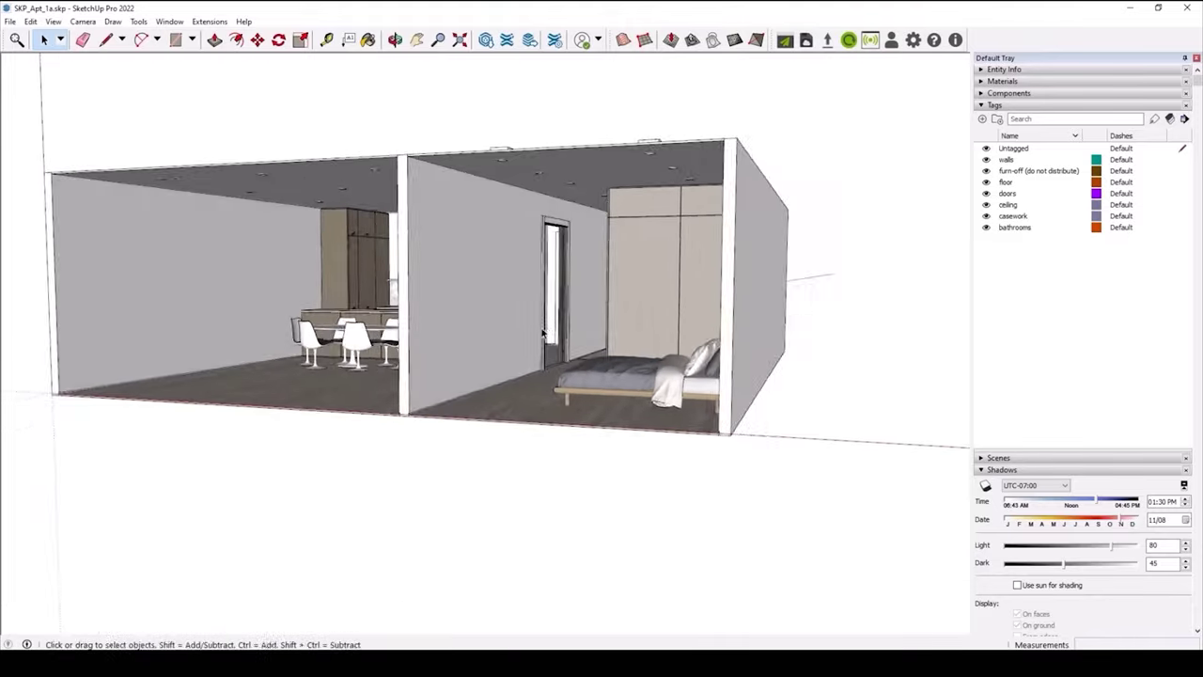
Hide the ceiling tag in the SketchUp model SKP_Apt_1a and bring up the SKP_Apt_3a model.
click(985, 205)
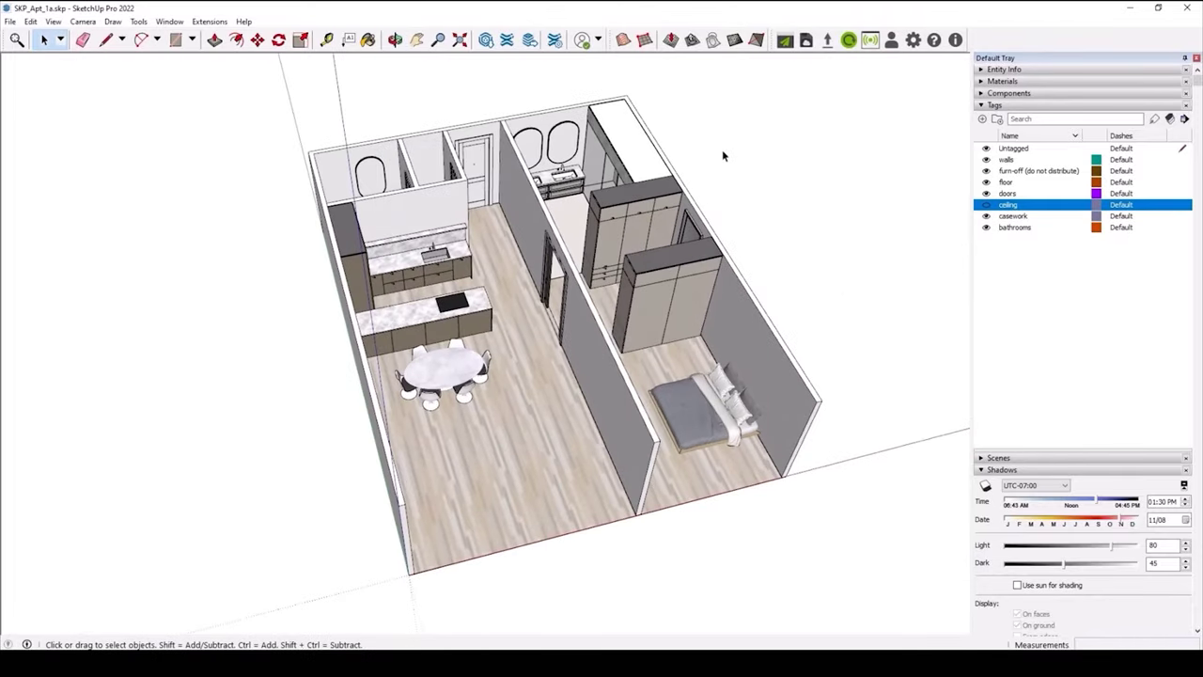
click(360, 601)
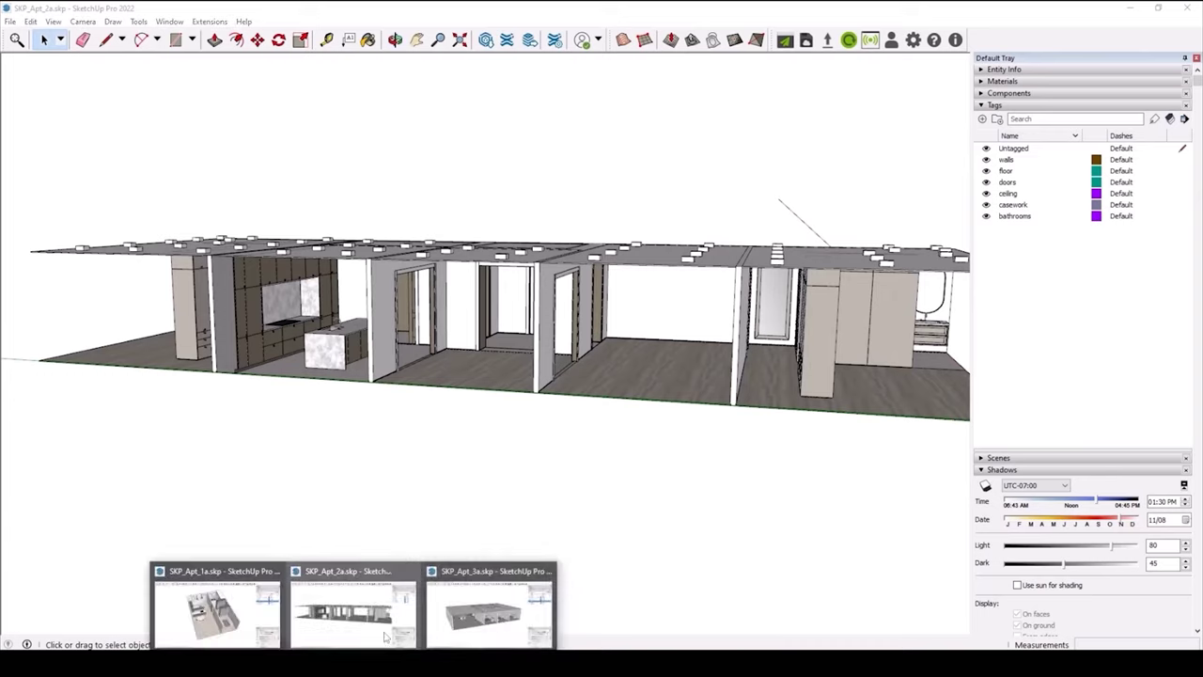
click(503, 601)
middle_drag(578, 483, 320, 350)
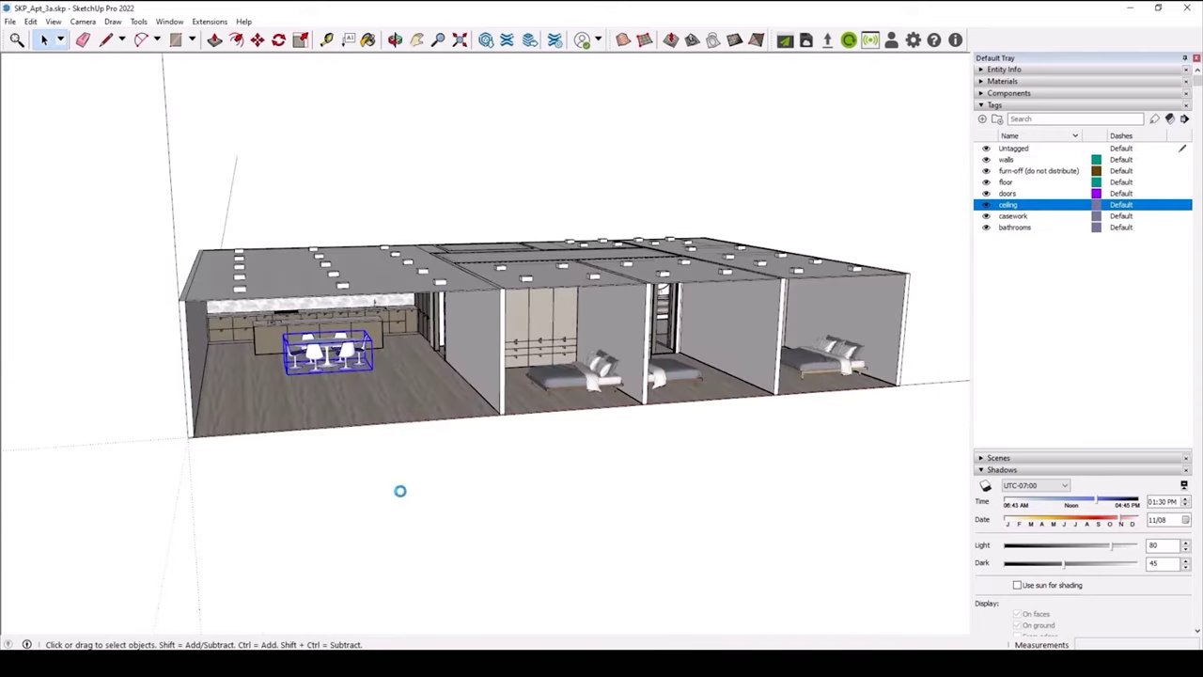
Paste the dining table set copied from SKP_Apt_3a onto the floor of a middle room in SKP_Apt_2a.
click(357, 602)
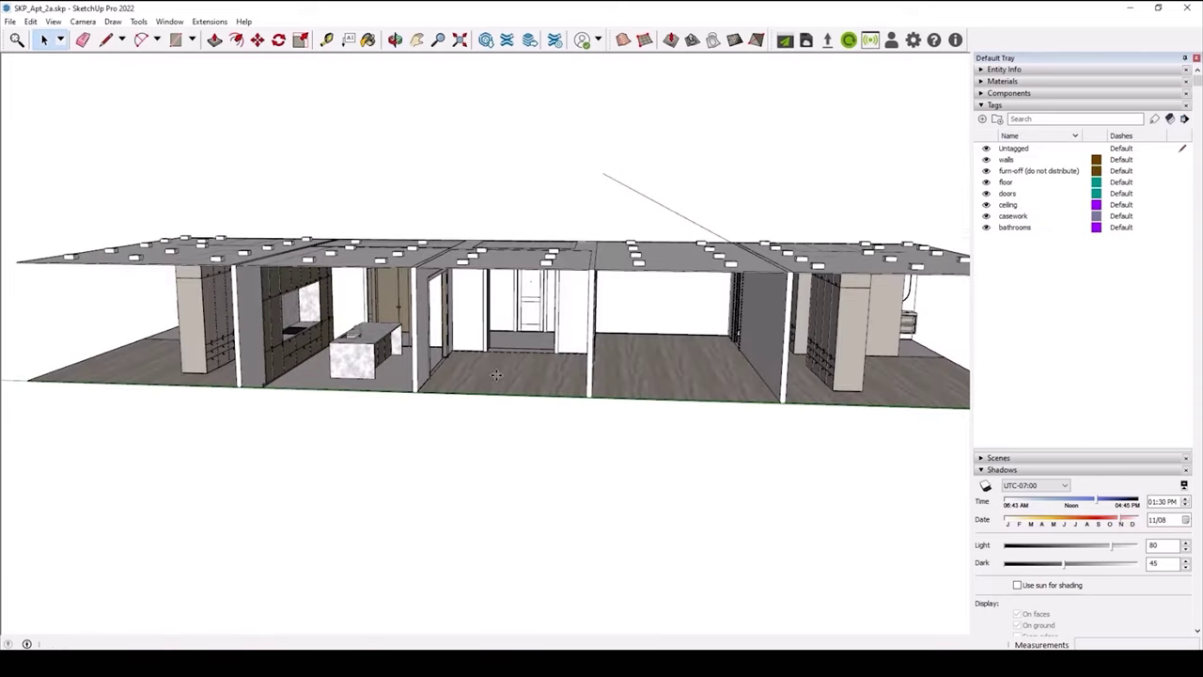
key(ctrl+v)
click(515, 372)
middle_drag(515, 372, 418, 352)
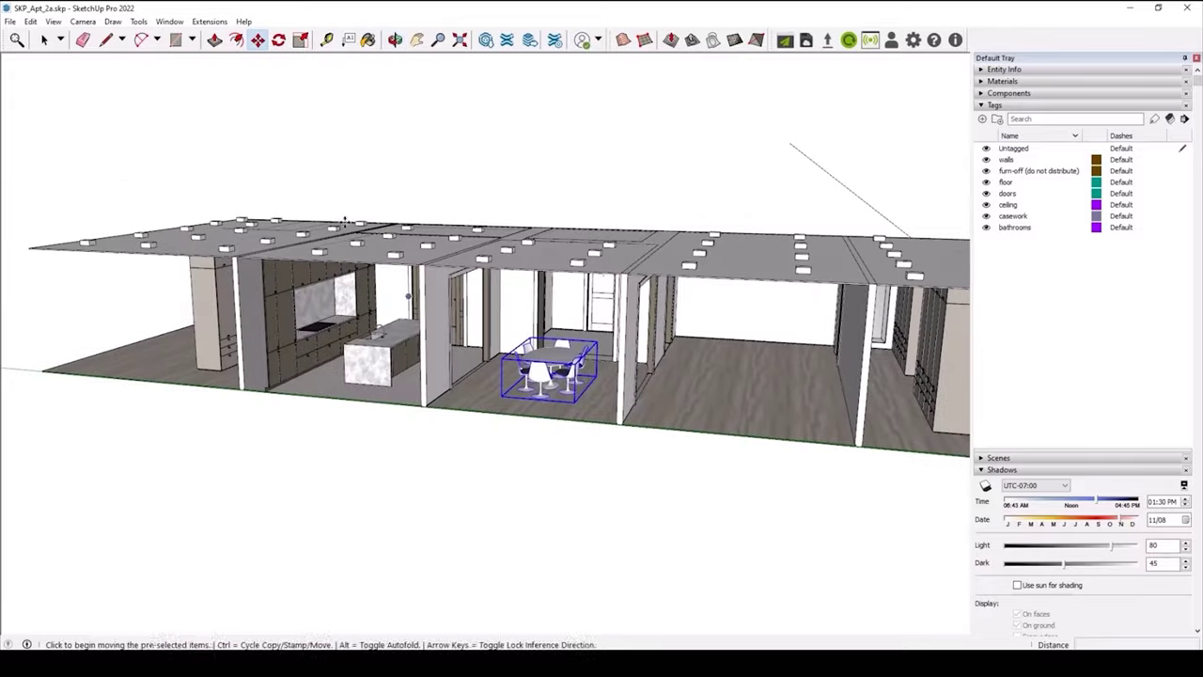
click(488, 157)
middle_drag(488, 157, 536, 204)
scroll(536, 204, down, 3)
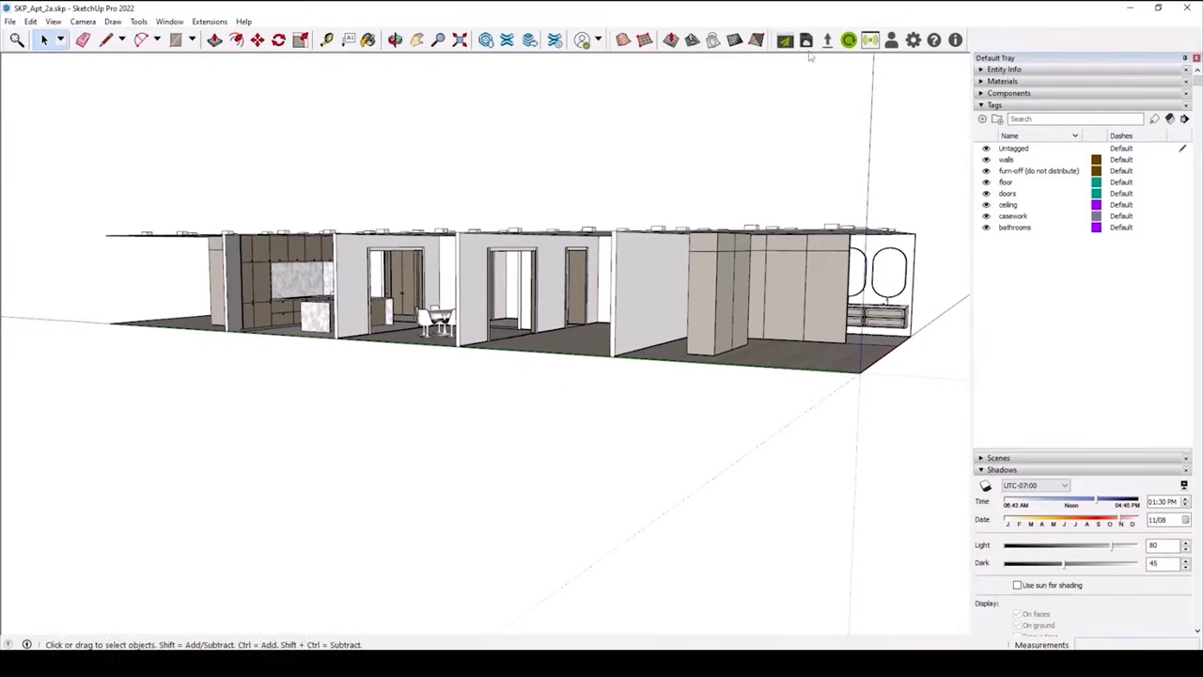
Export the apartment model as a prop to Omniverse as /Library/Sketchup_Apts/Skp_Source_Apt2A in .usd format.
click(827, 41)
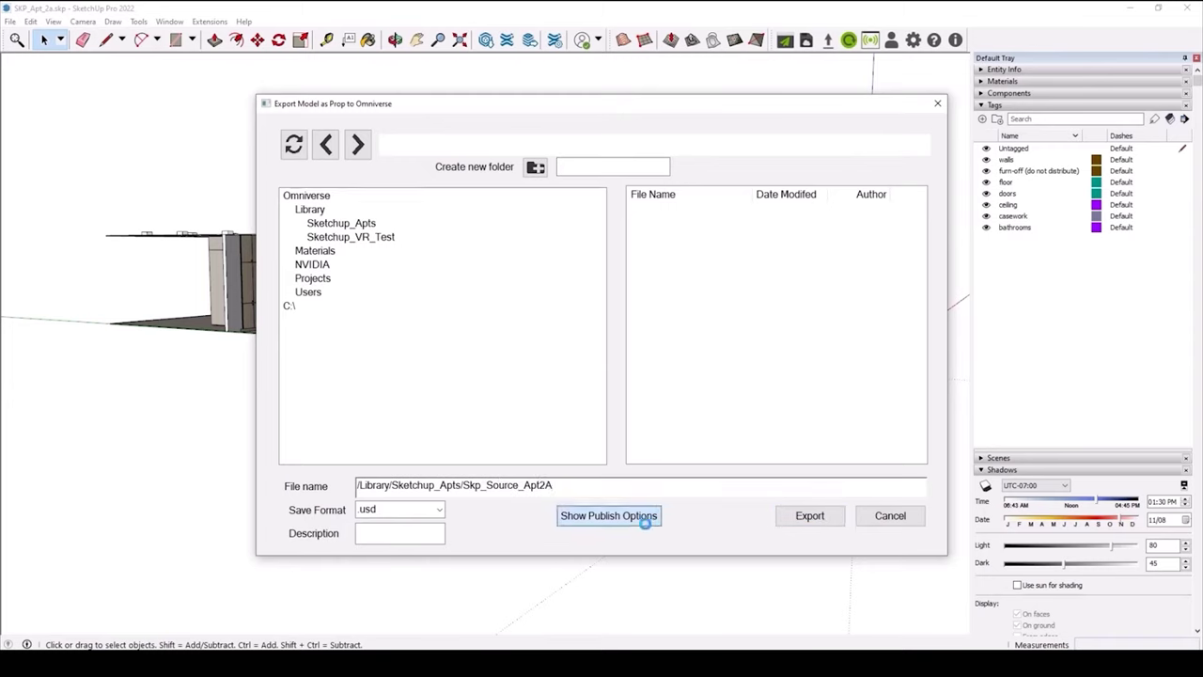
click(645, 520)
click(810, 517)
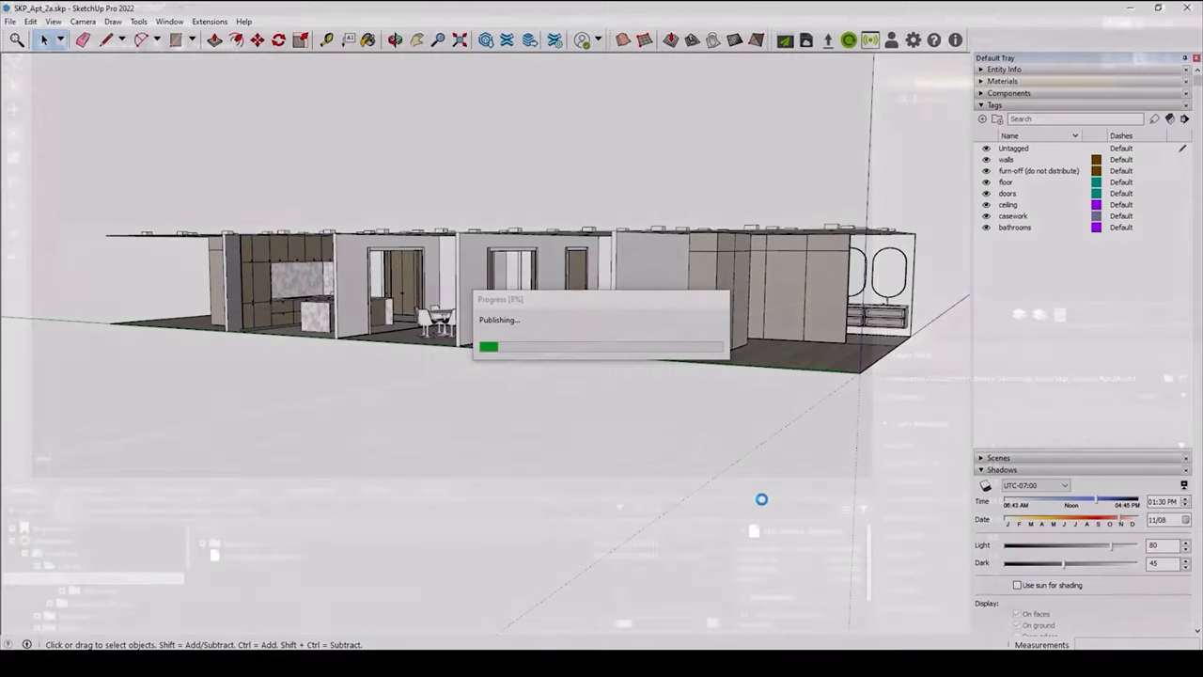
Switch to Omniverse Create, insert Skp_Source_Apt2A.usd as a sublayer and apply the ClearSky environment.
right_click(282, 555)
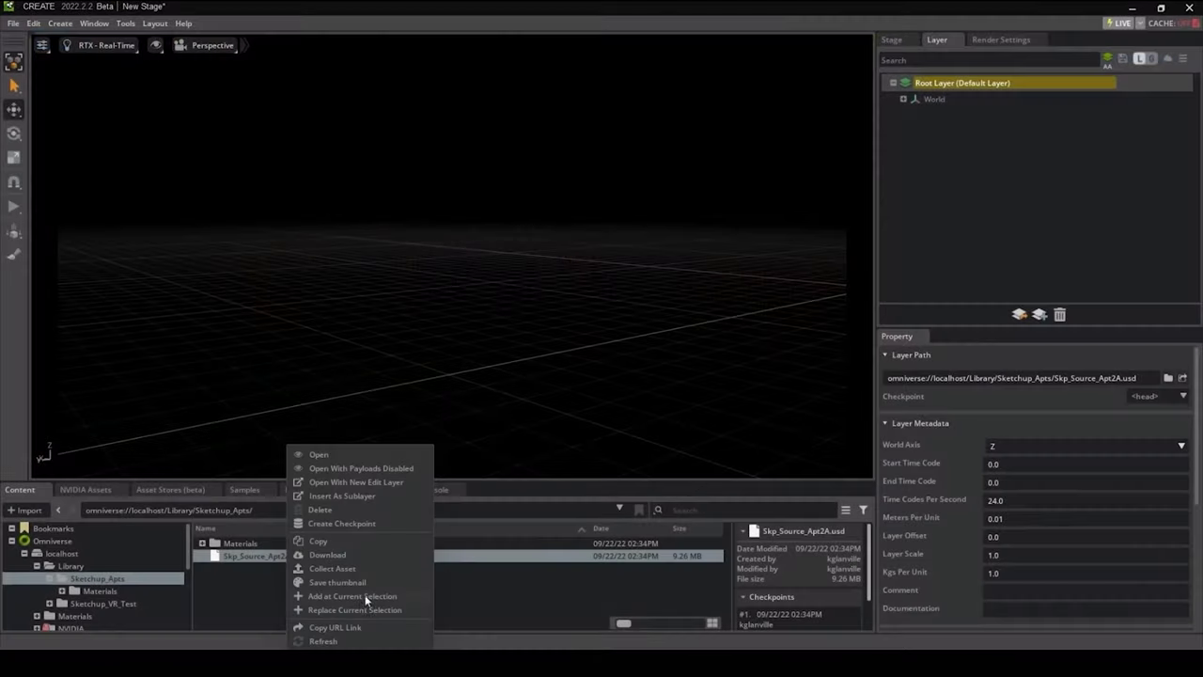
click(367, 595)
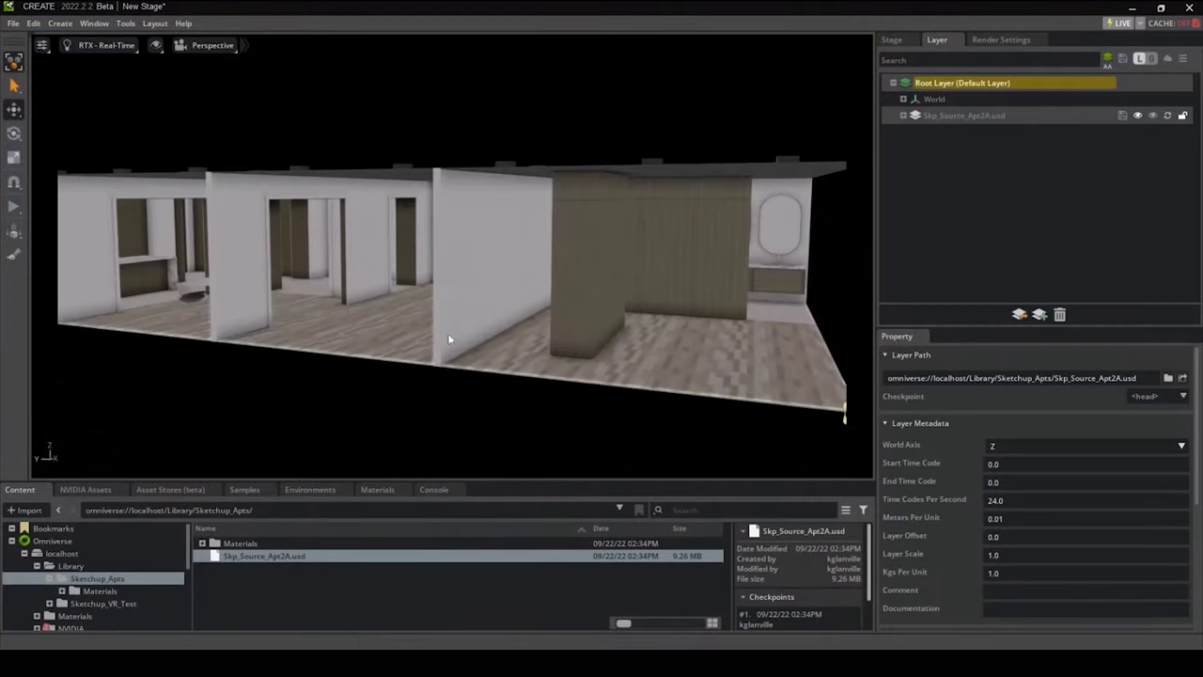
click(309, 489)
double_click(203, 564)
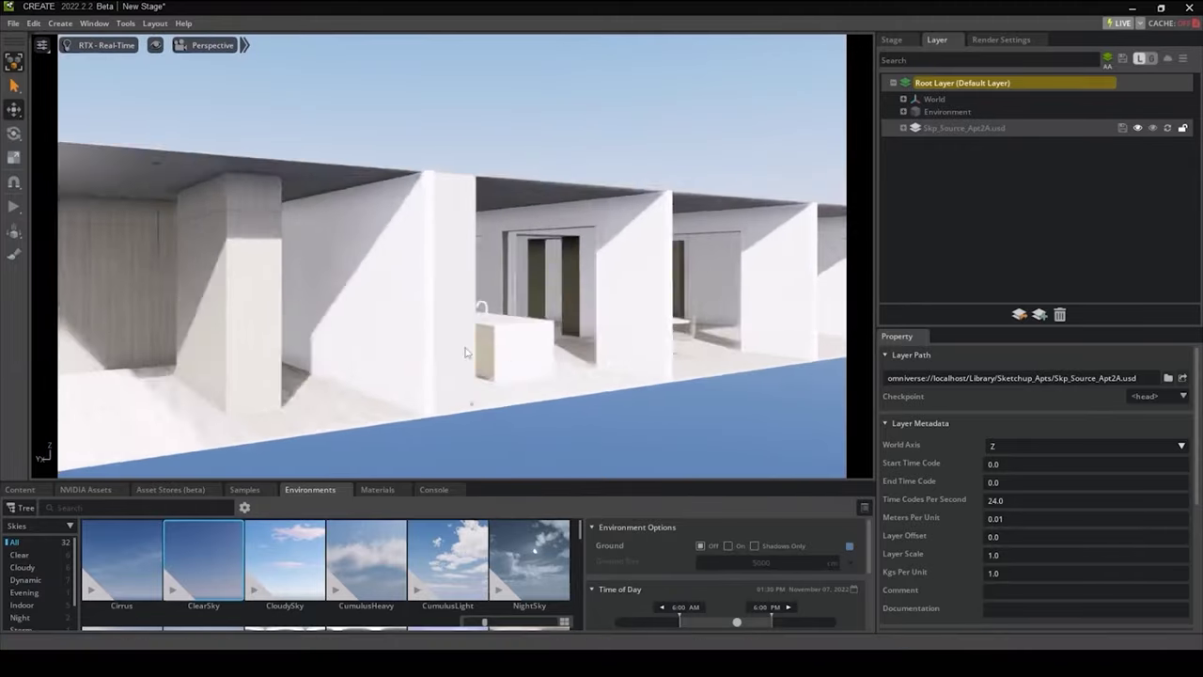
Select all objects bound to the Default material and assign them Paint_Satin from the miscellaneous materials.
right_click(1015, 98)
click(1020, 236)
click(377, 488)
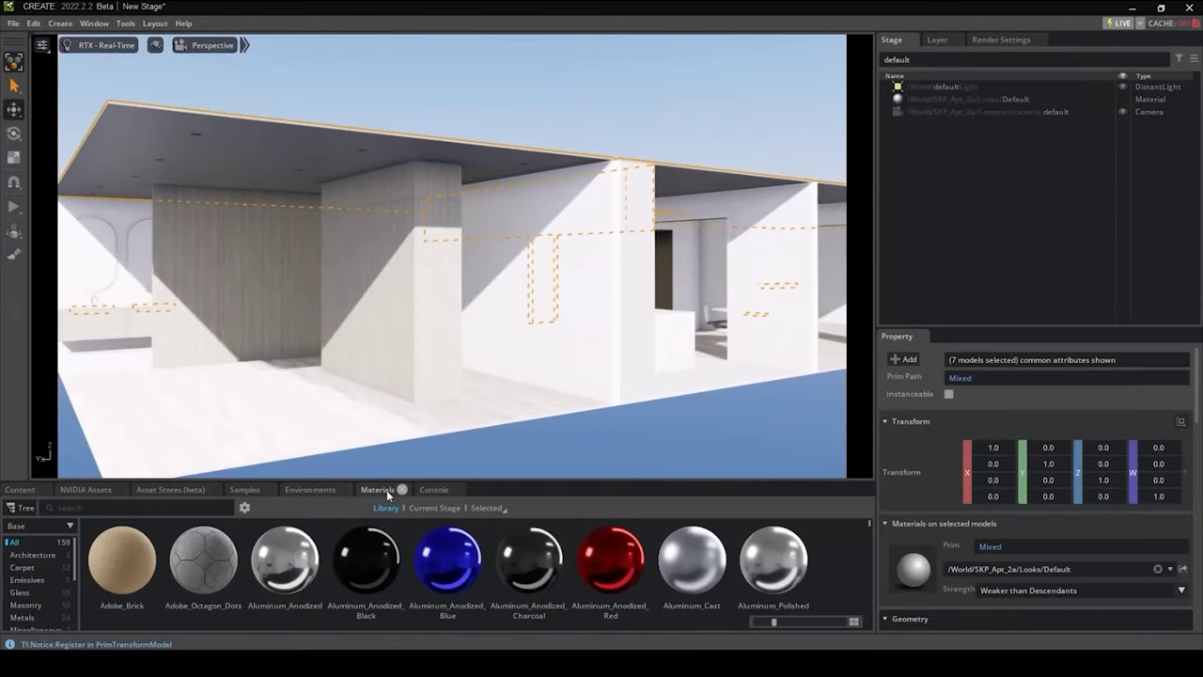
click(36, 579)
click(528, 559)
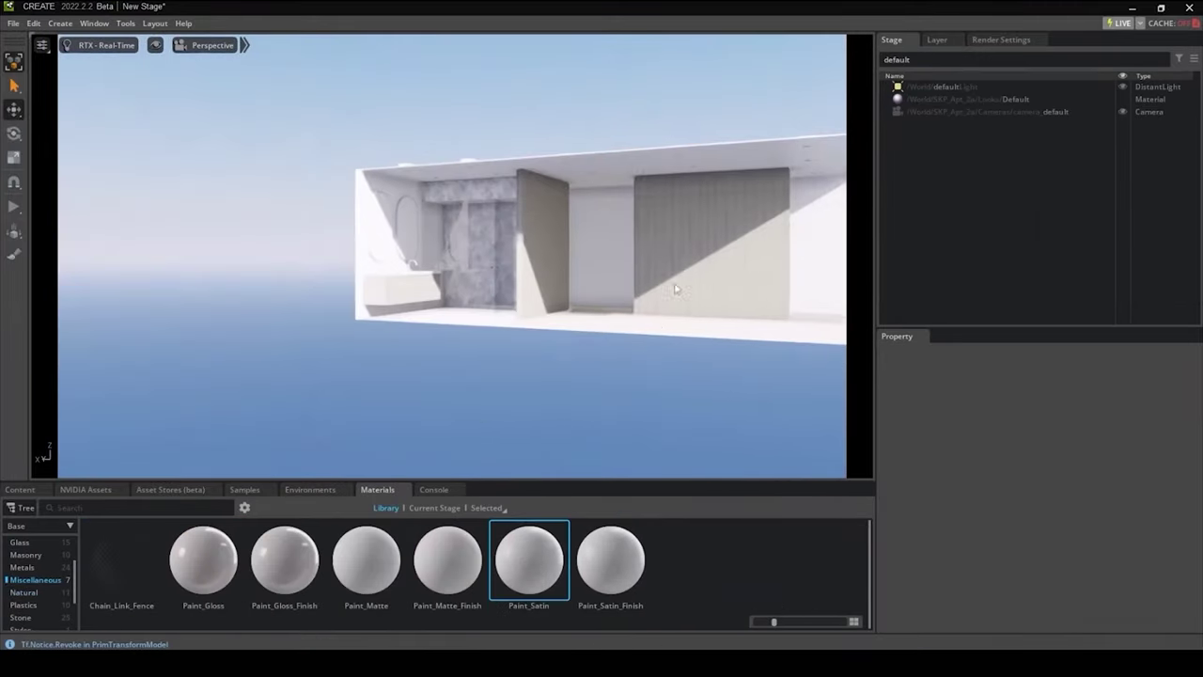
Assign the Marble stone material to the bathroom countertop mesh and the Mirror glass material to the two oval bathroom mirrors.
click(487, 184)
click(21, 617)
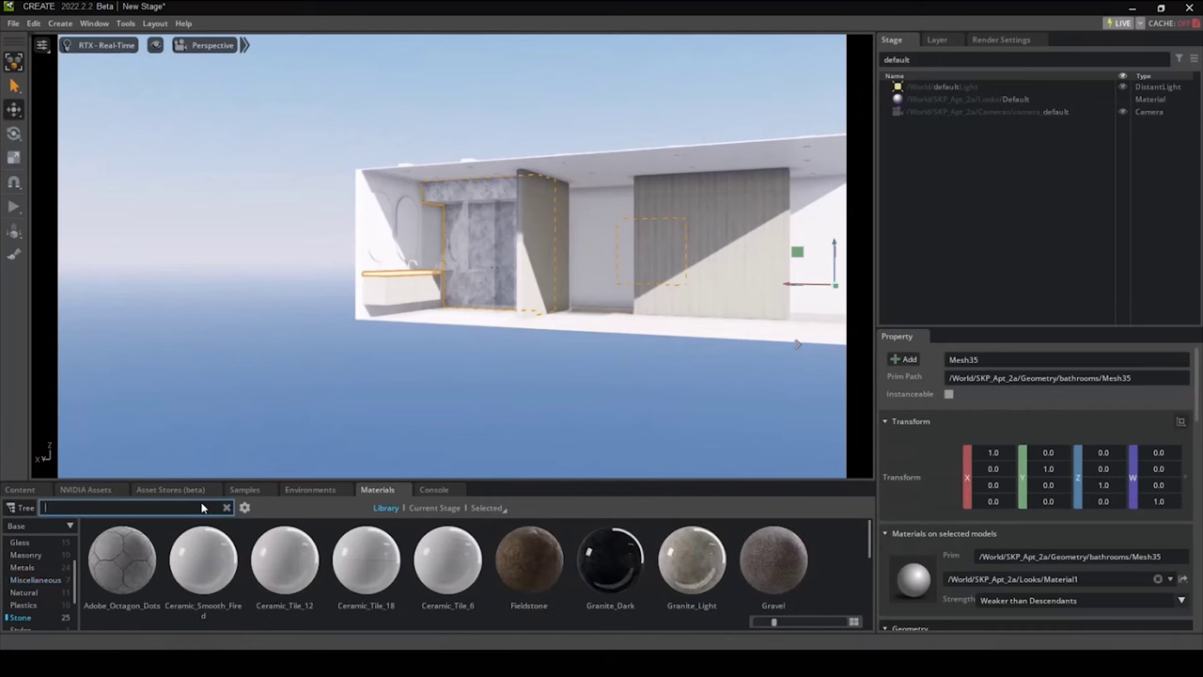
scroll(376, 564, down, 3)
click(204, 567)
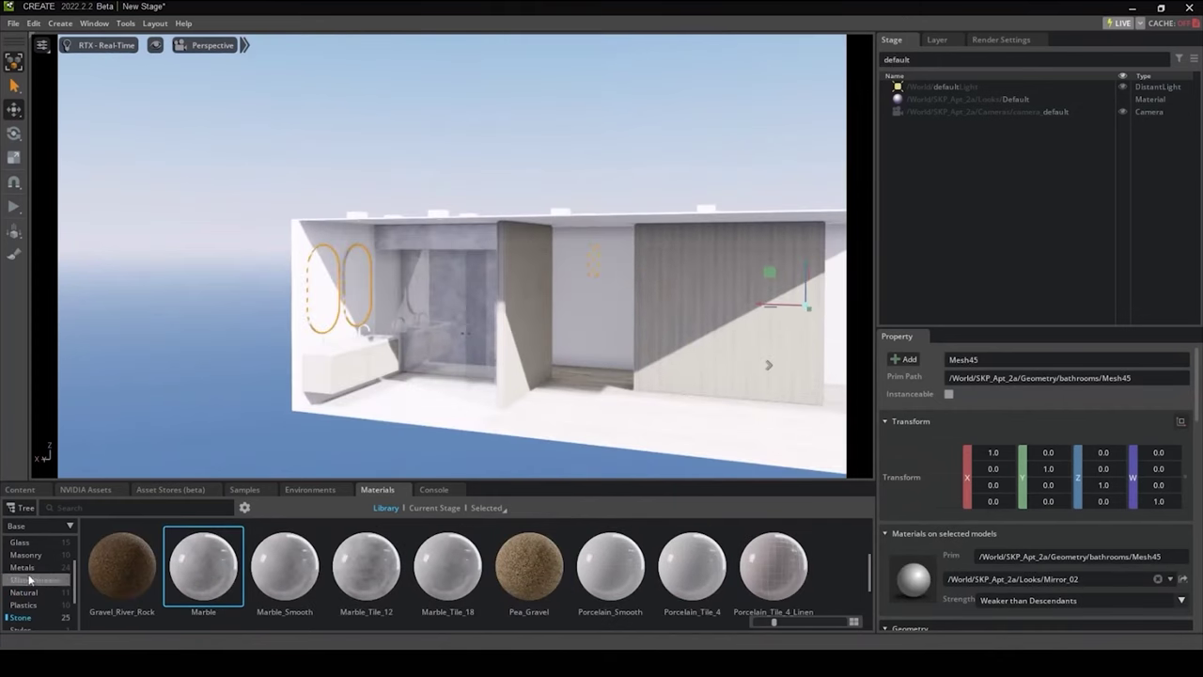
click(19, 542)
click(610, 562)
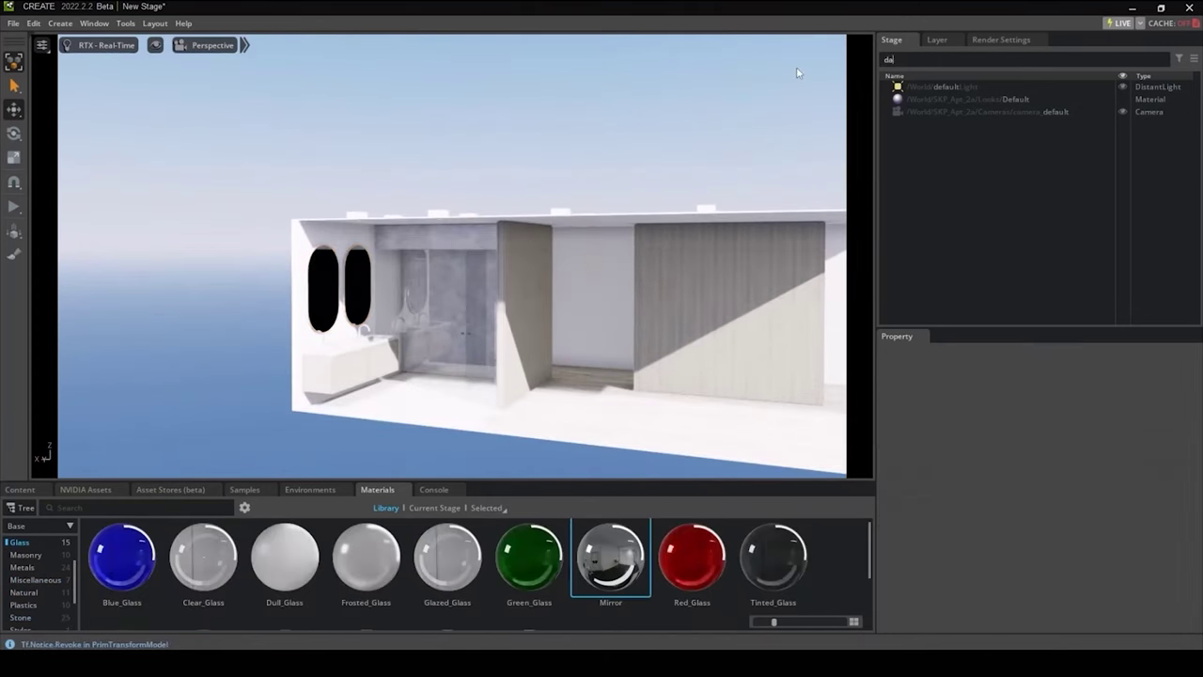
Select the objects bound to the dark_powdercoat_metal material and assign them the Iron material from the metals.
right_click(1035, 94)
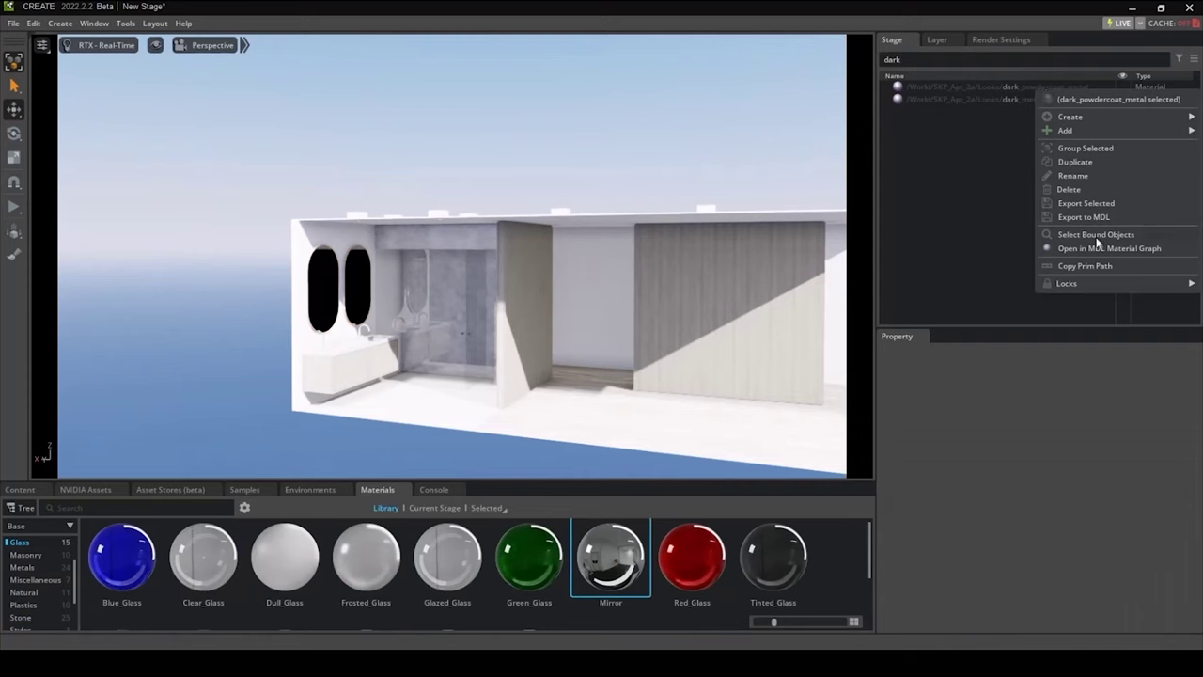
click(1097, 235)
click(22, 567)
scroll(470, 573, down, 2)
right_click(621, 551)
click(663, 575)
click(236, 390)
Assign the Paint_Gloss material from the miscellaneous materials to the dining set in the middle room.
alt+drag(236, 390, 641, 301)
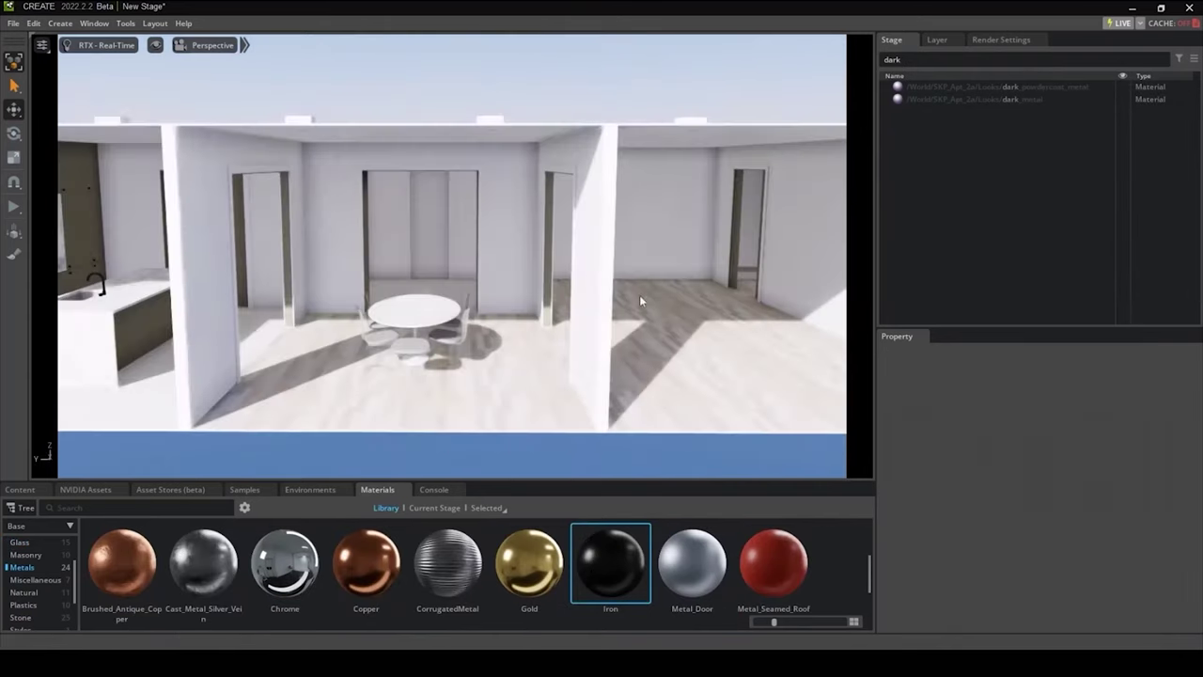
right_drag(639, 300, 423, 252)
click(424, 252)
click(33, 576)
click(204, 562)
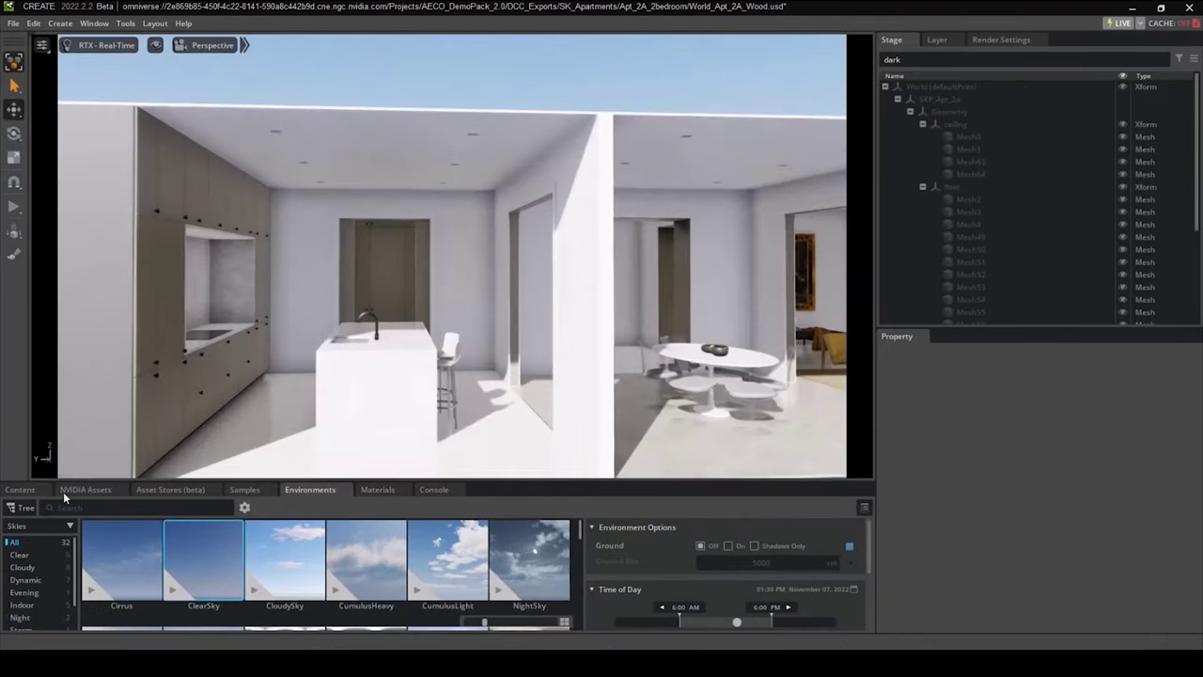
Open World_Apt_2A_Metal.usd without saving the current stage, and apply the ClearSky environment to it.
click(20, 488)
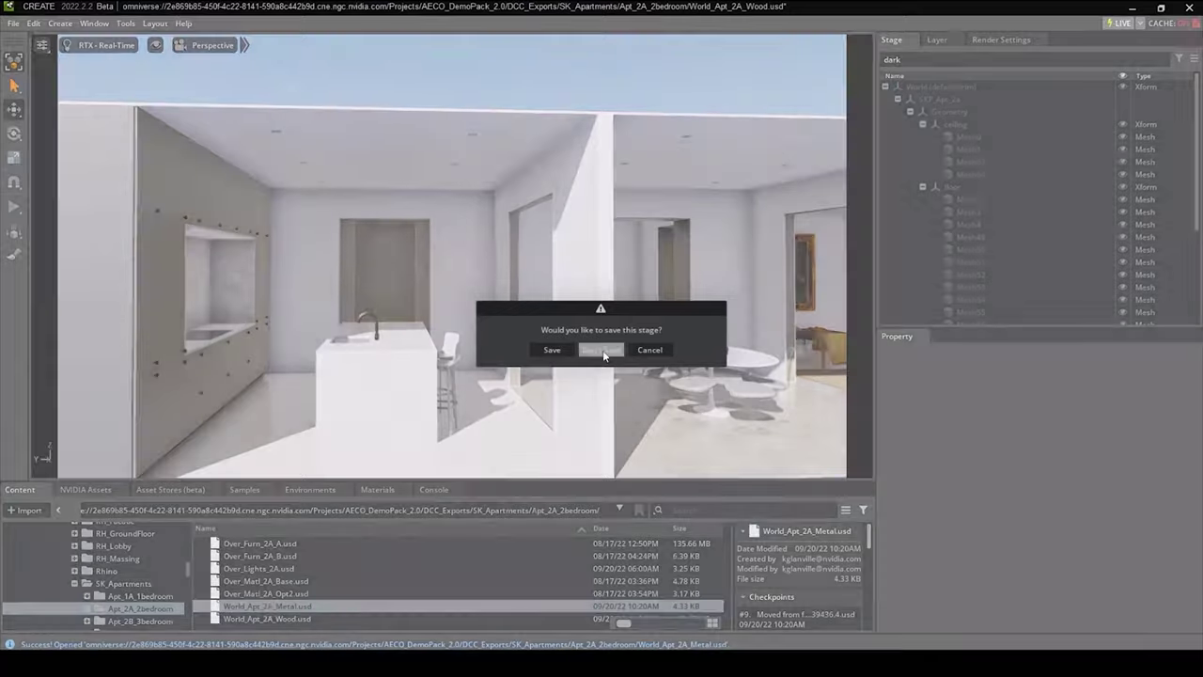
click(603, 349)
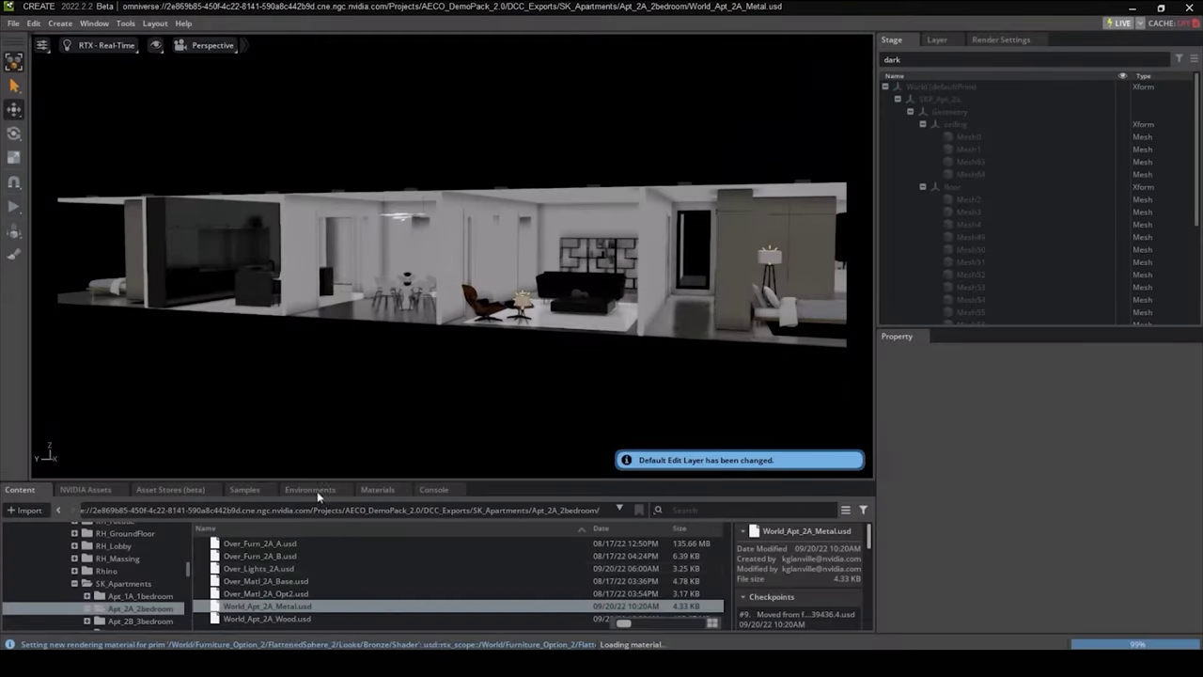
click(310, 489)
click(203, 564)
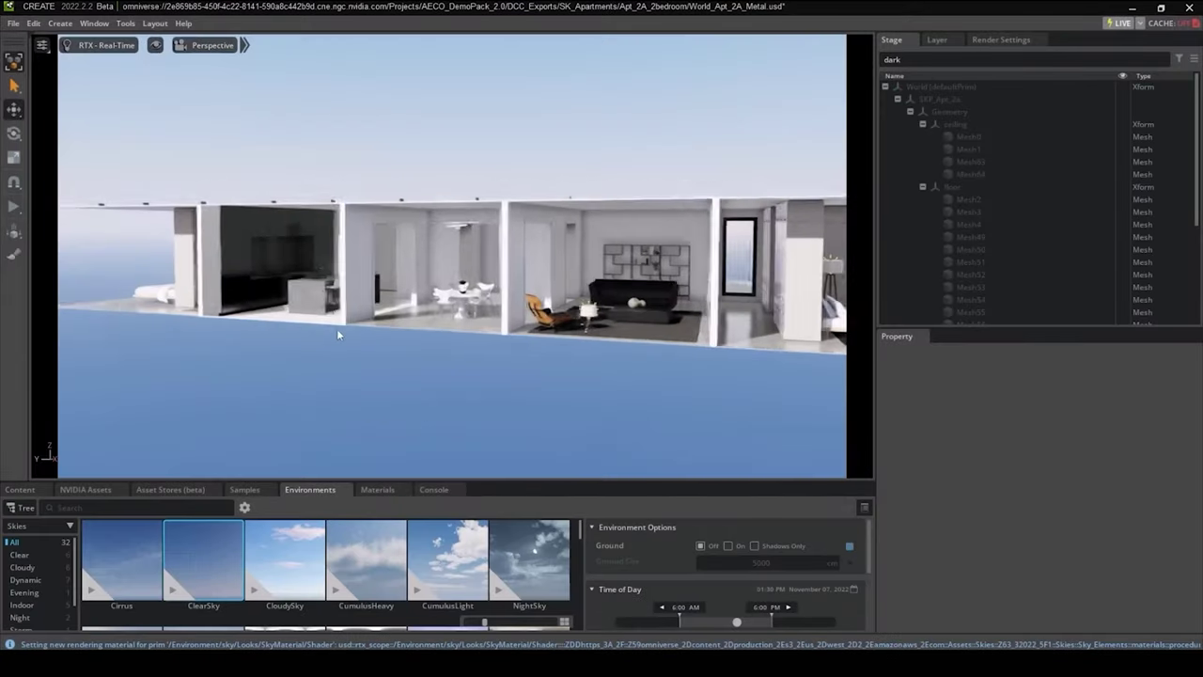
Mute and unmute the Over_Matl_2A_Opt2.usd layer to compare the kitchen's material options.
click(937, 40)
click(1008, 127)
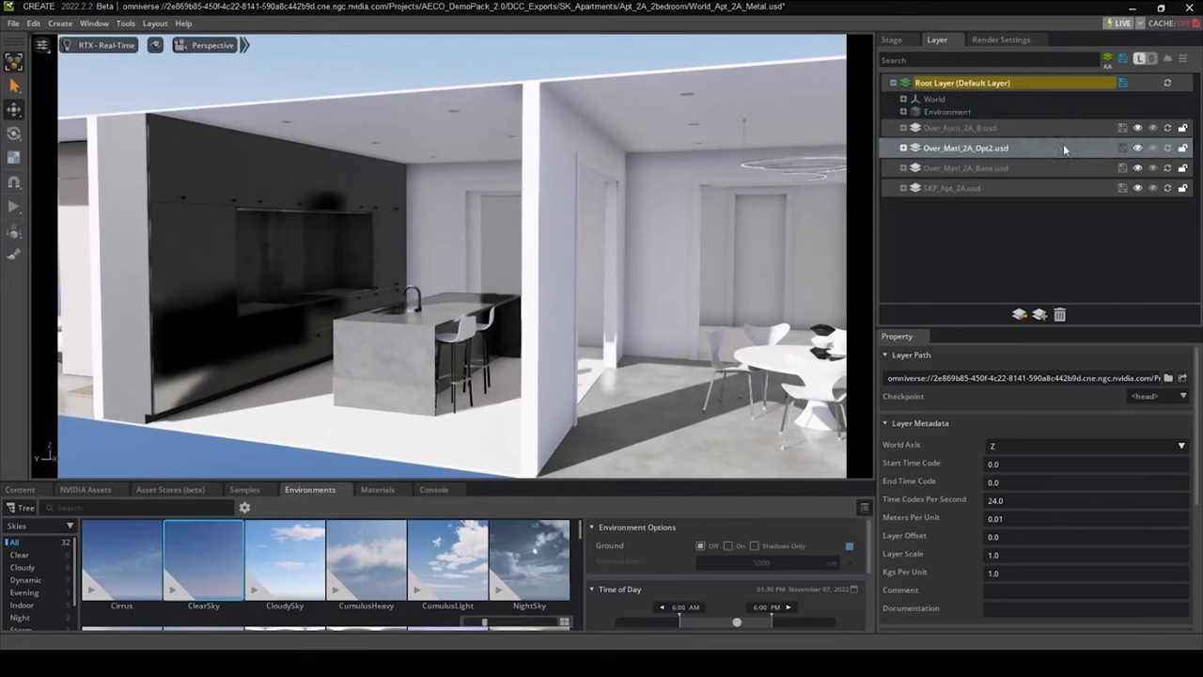
click(1137, 149)
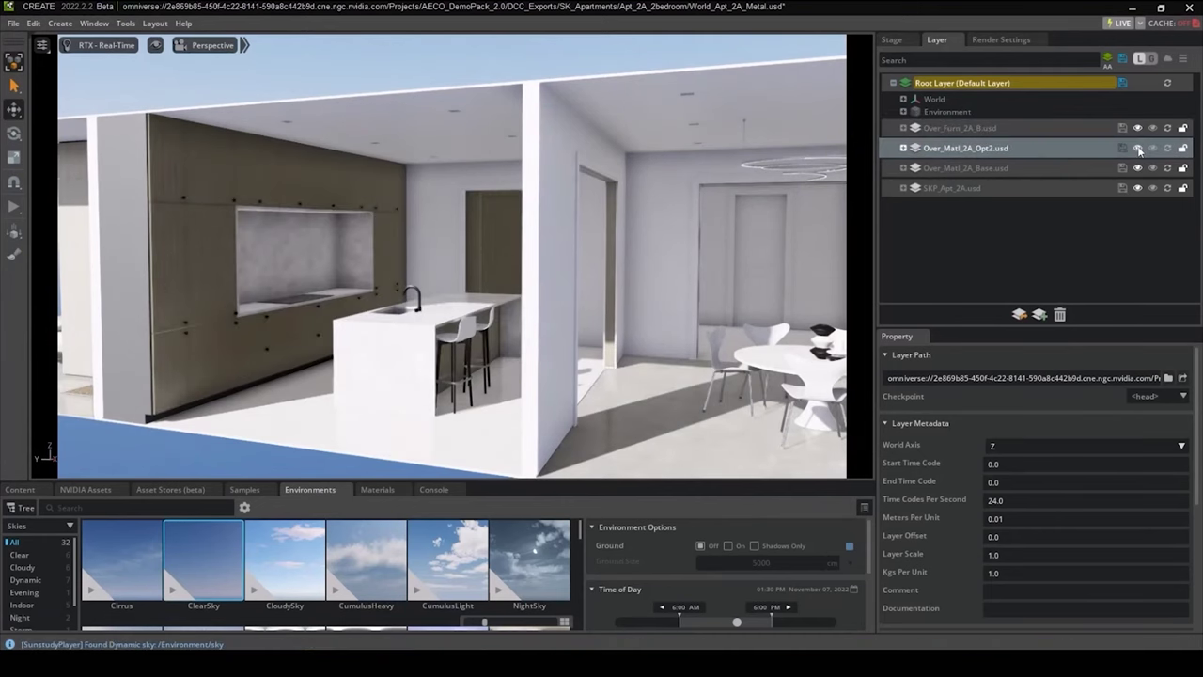
click(1138, 148)
scroll(657, 188, down, 3)
middle_drag(667, 188, 305, 188)
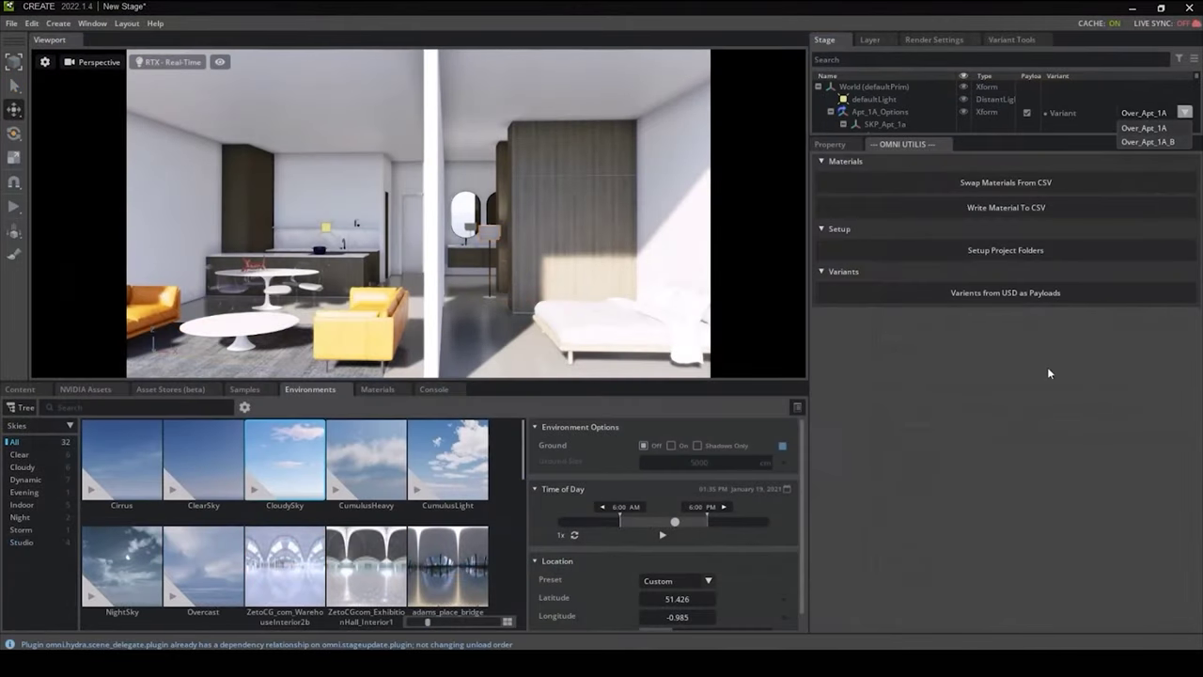
Switch the Apt_1A_Options variant to Over_Apt_1A_B, inspect the apartment's kitchen and reopen the list of variants.
click(1147, 141)
click(92, 62)
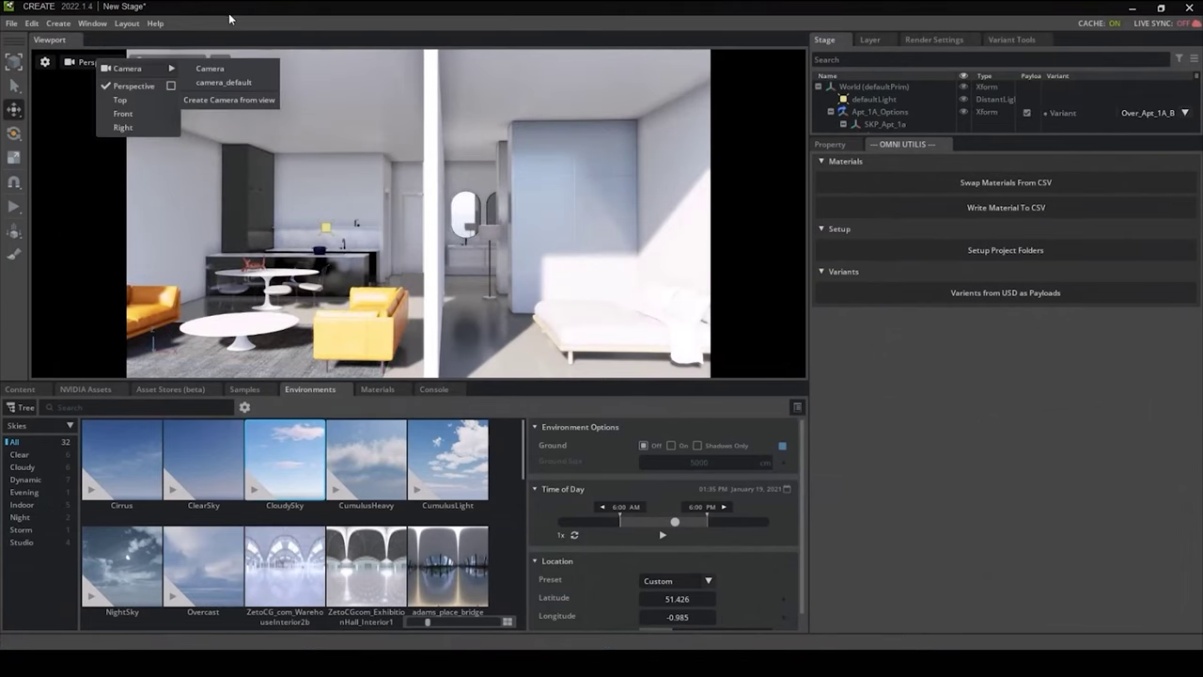
key(w)
right_drag(453, 218, 509, 228)
key(s)
click(1185, 113)
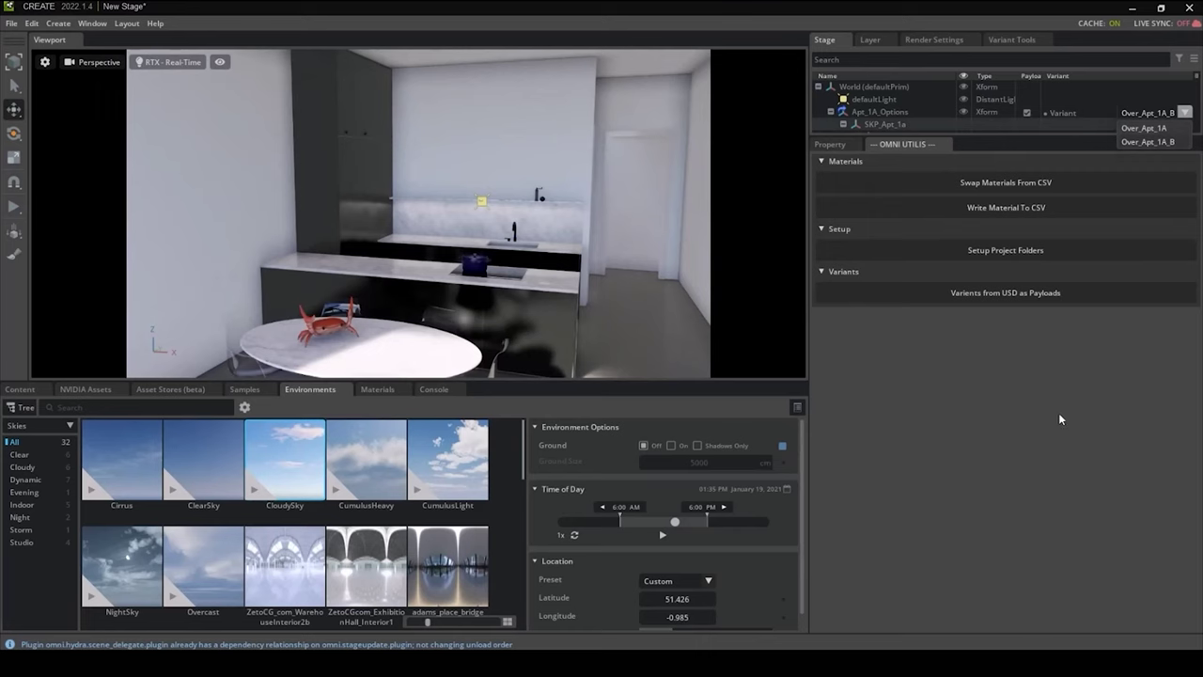
key(d)
right_drag(336, 277, 598, 263)
key(s)
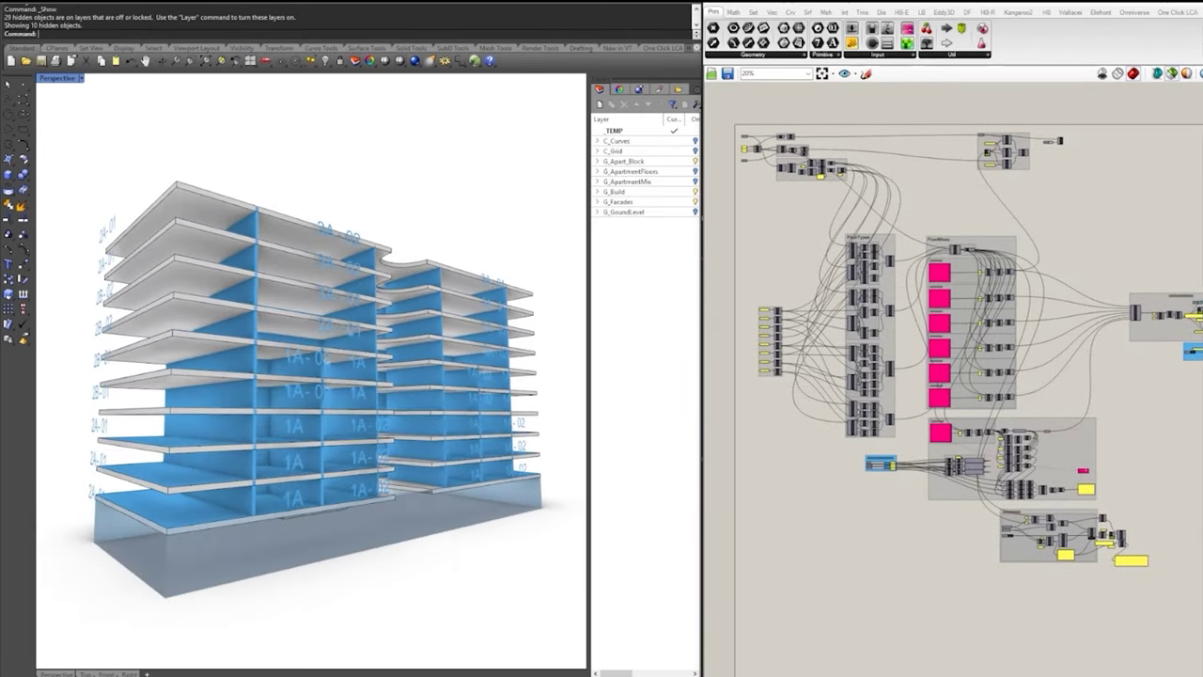
Switch to Rhino with Grasshopper and open the 2Bed_B slider in the Unit Mix Percentages group for editing.
scroll(846, 359, up, 10)
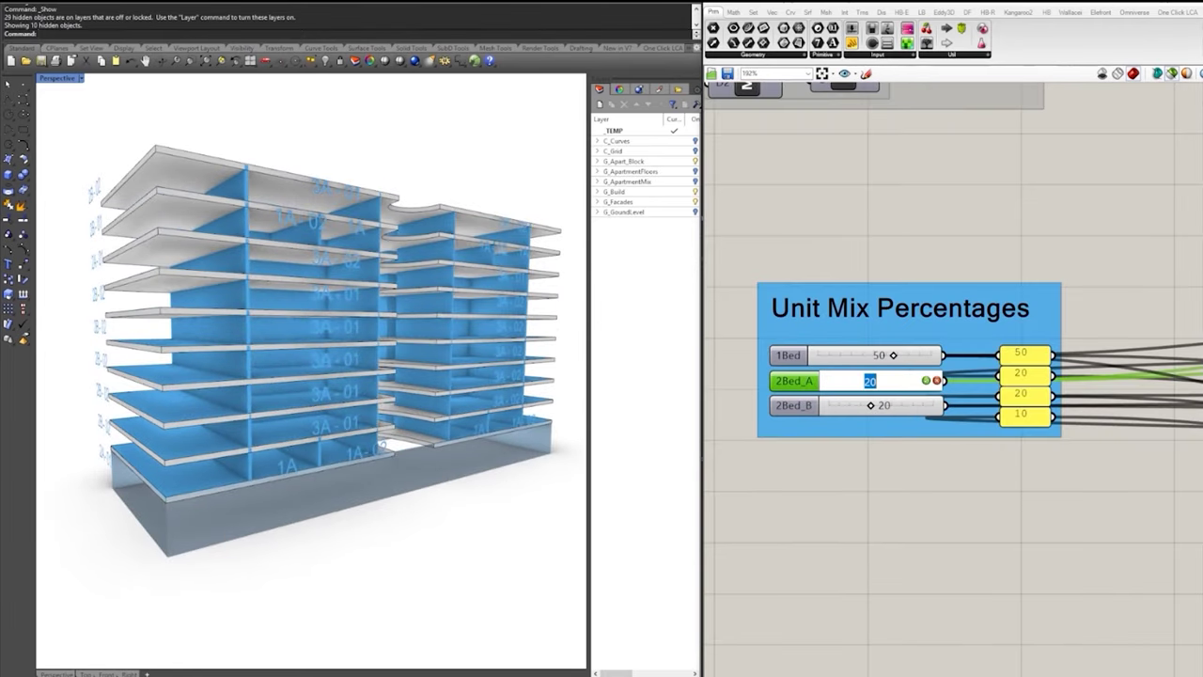
double_click(890, 405)
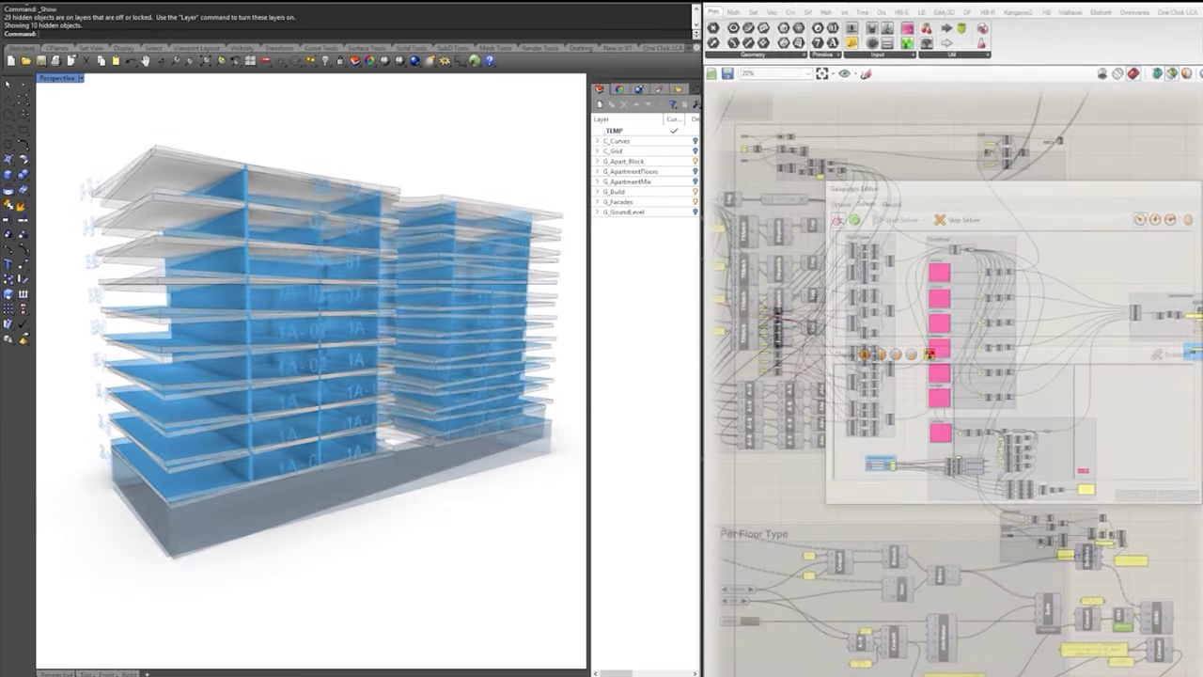
Examine the Grasshopper definition's FloorMix graphs and its Compile Omniverse and Publish To Omniverse groups.
scroll(902, 282, up, 5)
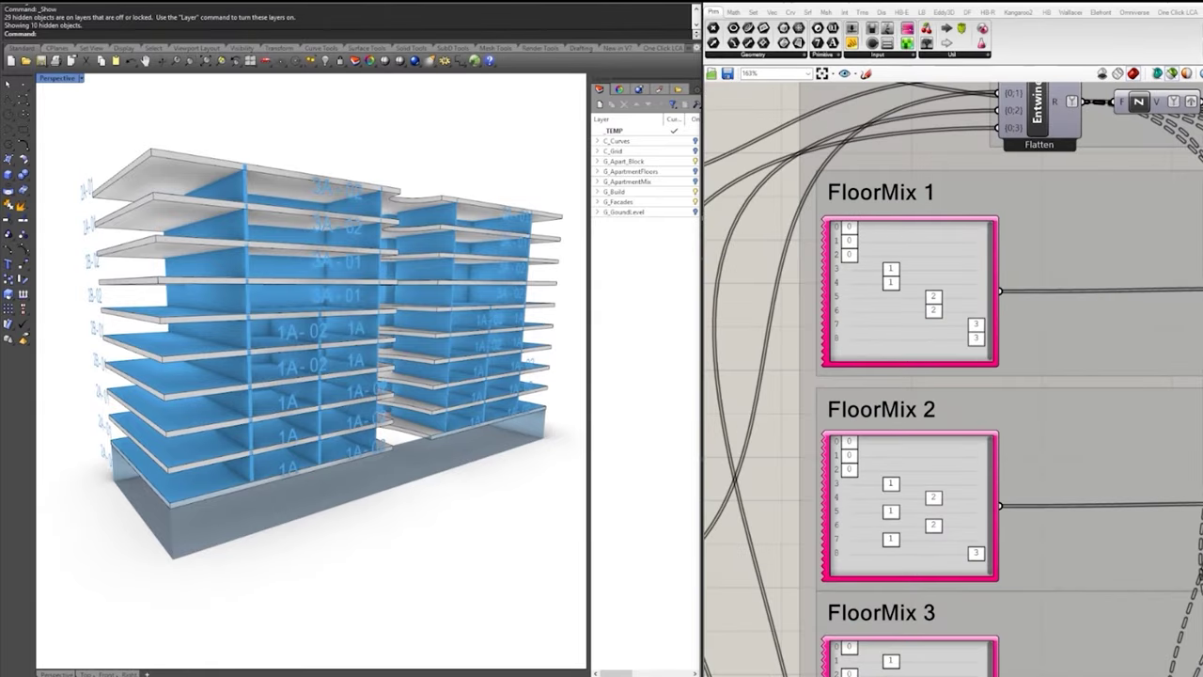
scroll(804, 283, down, 8)
right_drag(986, 564, 894, 329)
scroll(887, 479, up, 2)
right_drag(826, 389, 885, 374)
scroll(893, 375, up, 3)
scroll(882, 375, down, 5)
right_drag(1151, 143, 858, 315)
scroll(858, 316, up, 4)
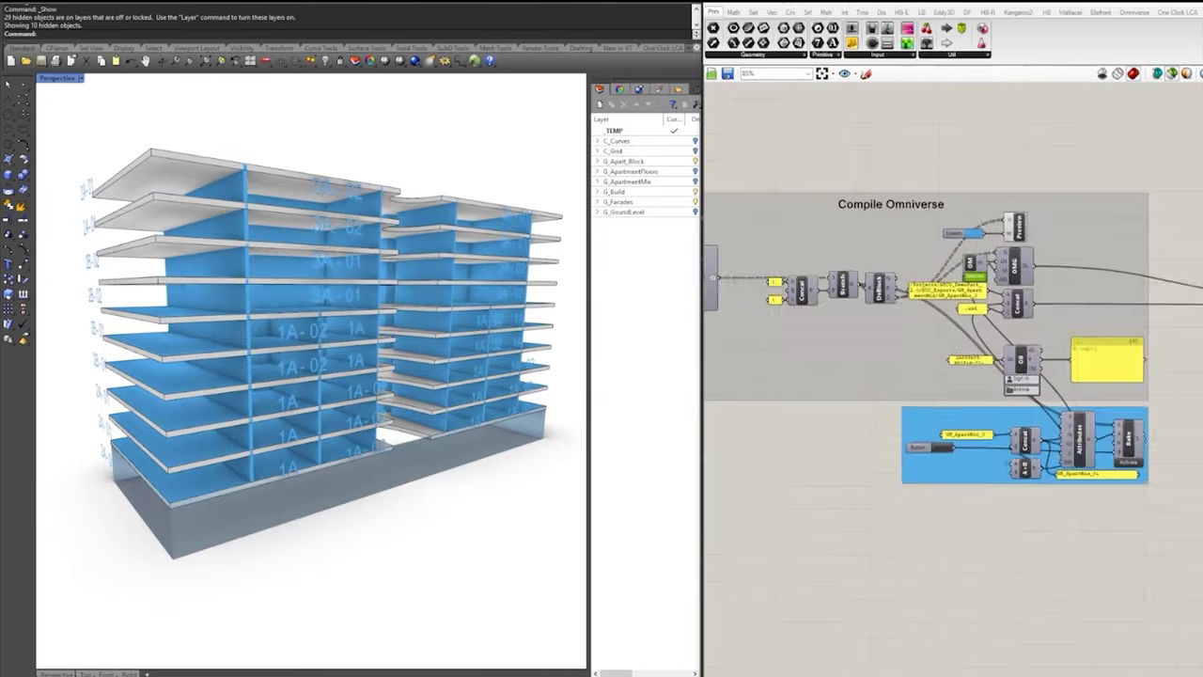
scroll(799, 280, up, 2)
right_drag(1165, 329, 843, 290)
right_drag(1073, 302, 921, 299)
scroll(921, 299, up, 3)
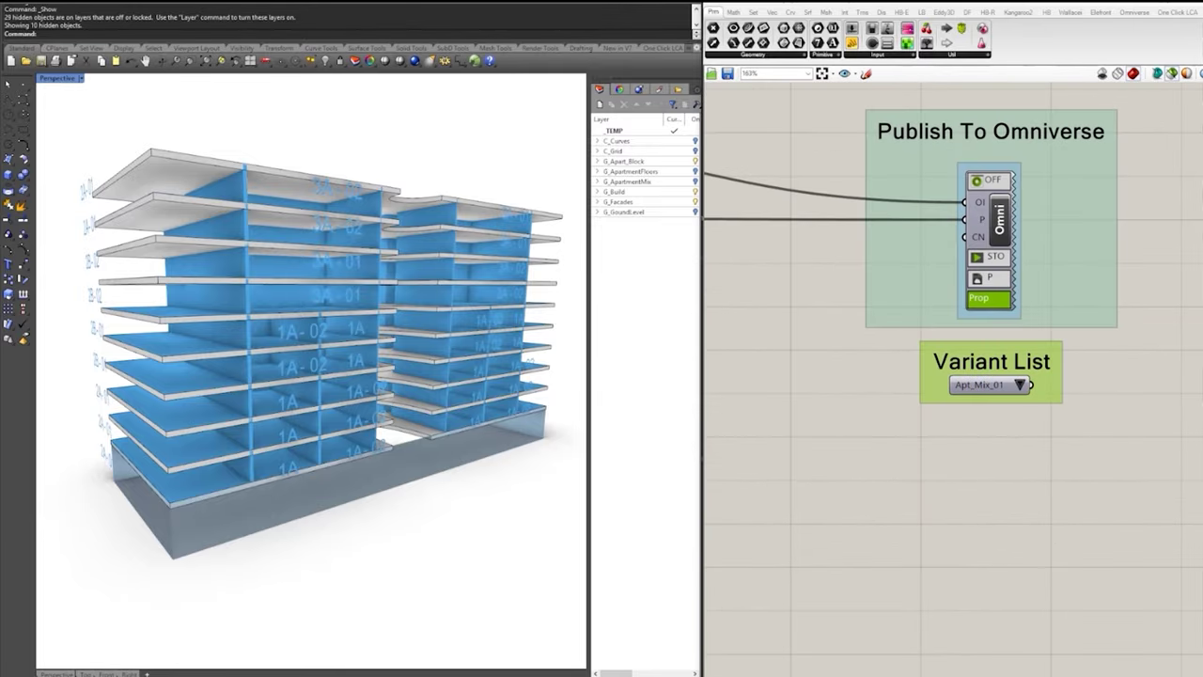
Pick an apartment mix in the Variant List group and reopen its choices.
click(1021, 385)
click(1055, 402)
click(1021, 384)
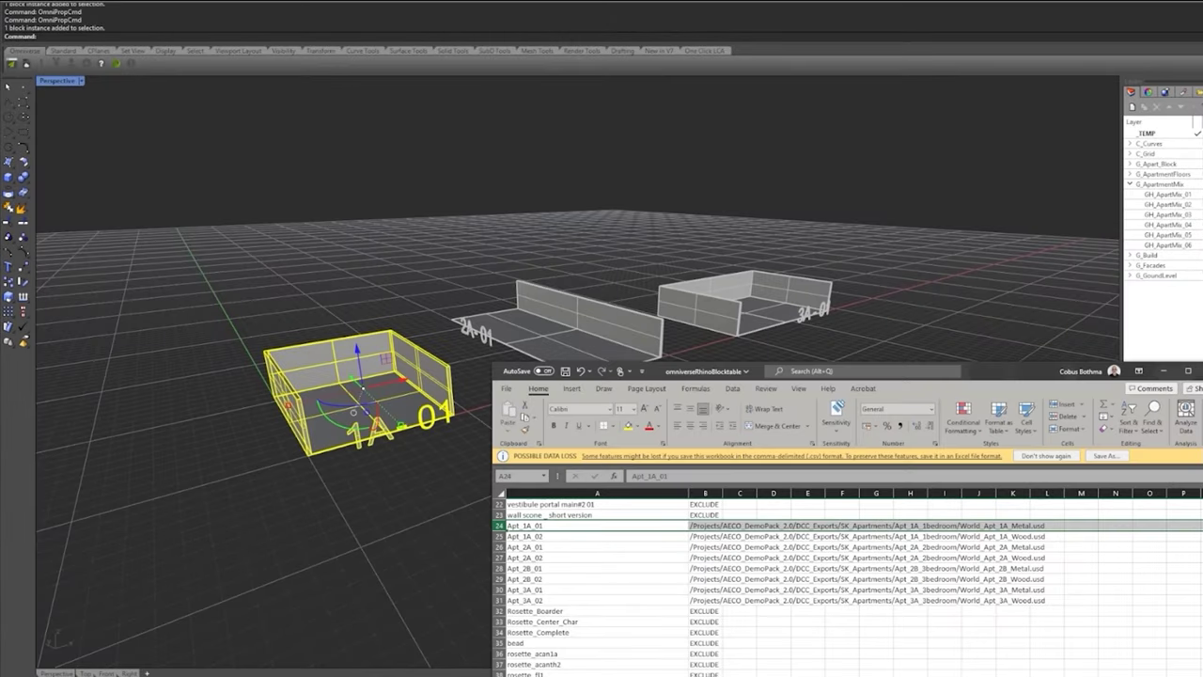
Review the Apt_2A and Apt_2B rows that map Rhino blocks to USD files in the omniverseRhinoBlocktable sheet.
click(499, 547)
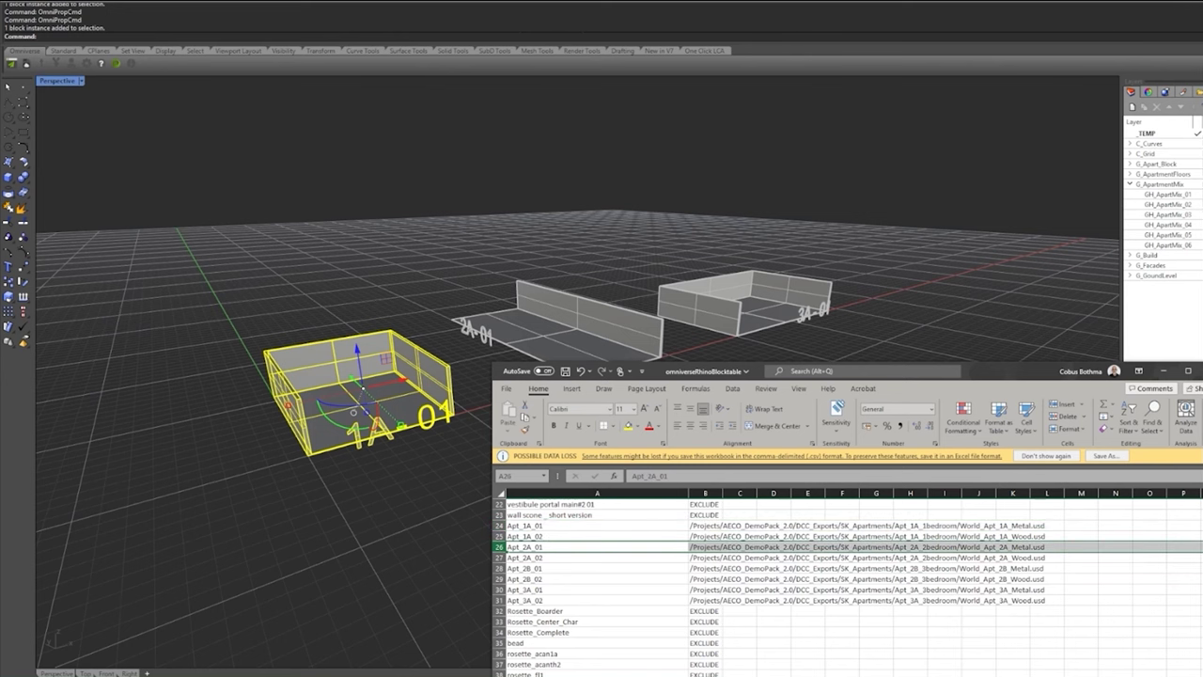
click(499, 578)
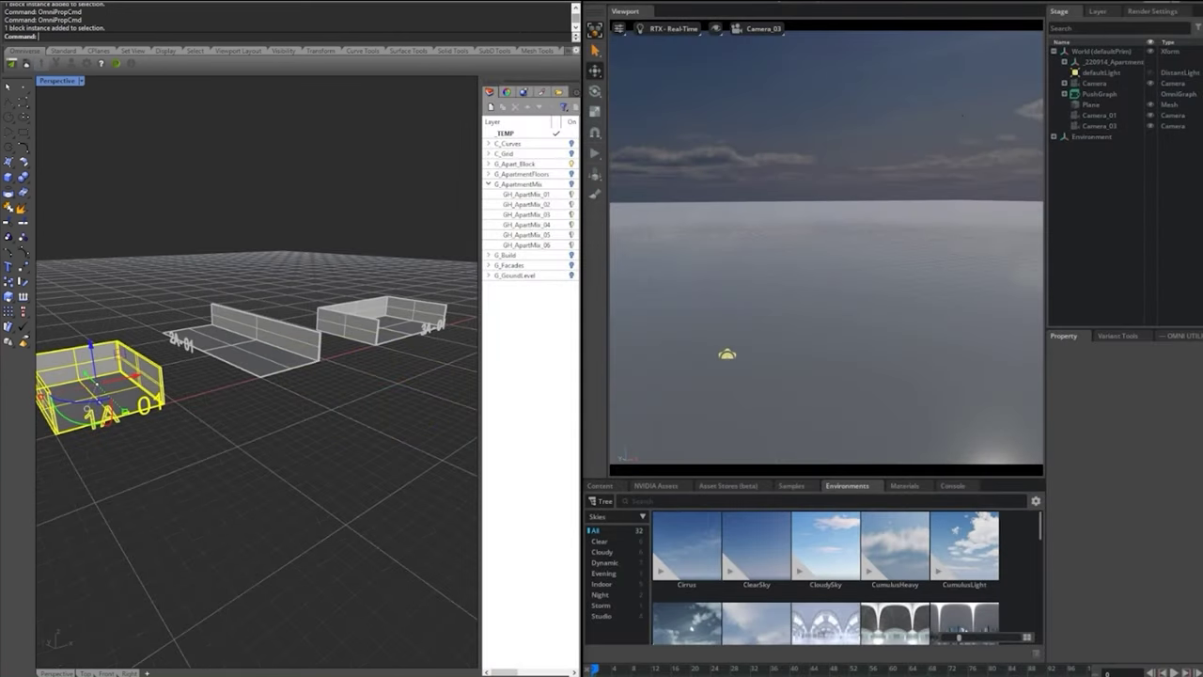
Export the 1A-01 block and, in a second export, all three apartment blocks as the prop /Projects/AECO_DemoPack_2.0/DCC_Exports/GH_ApartmentMix/Temp/DM_Mix.usd.
click(454, 535)
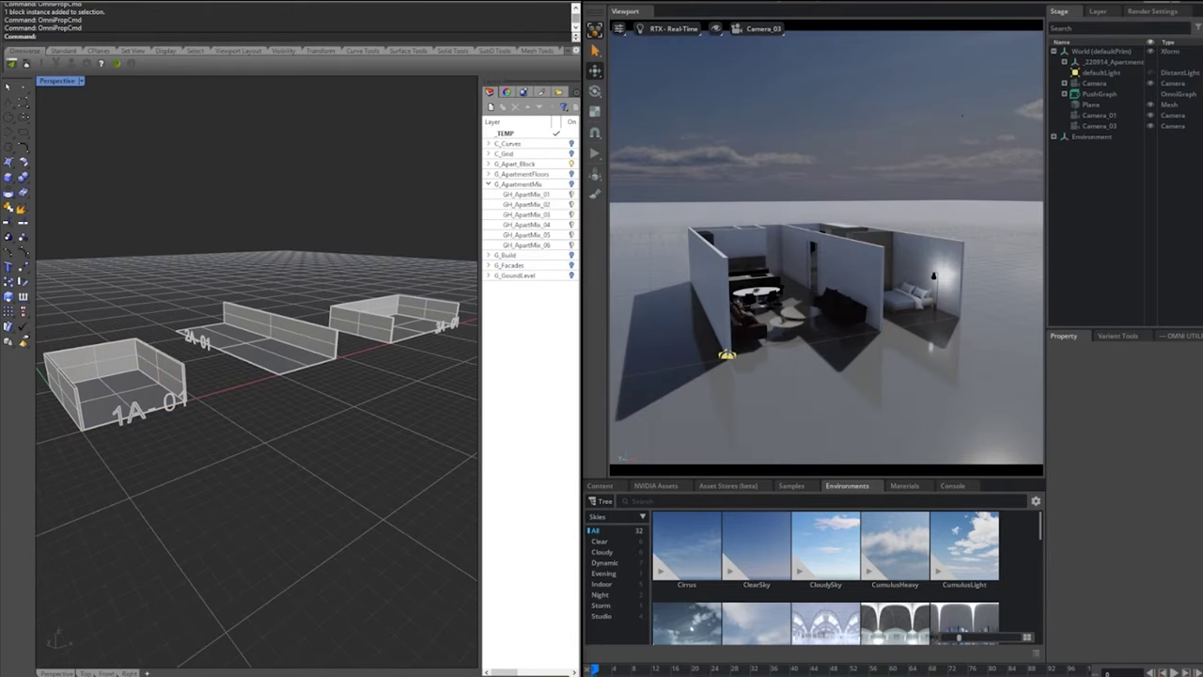
right_drag(836, 281, 737, 246)
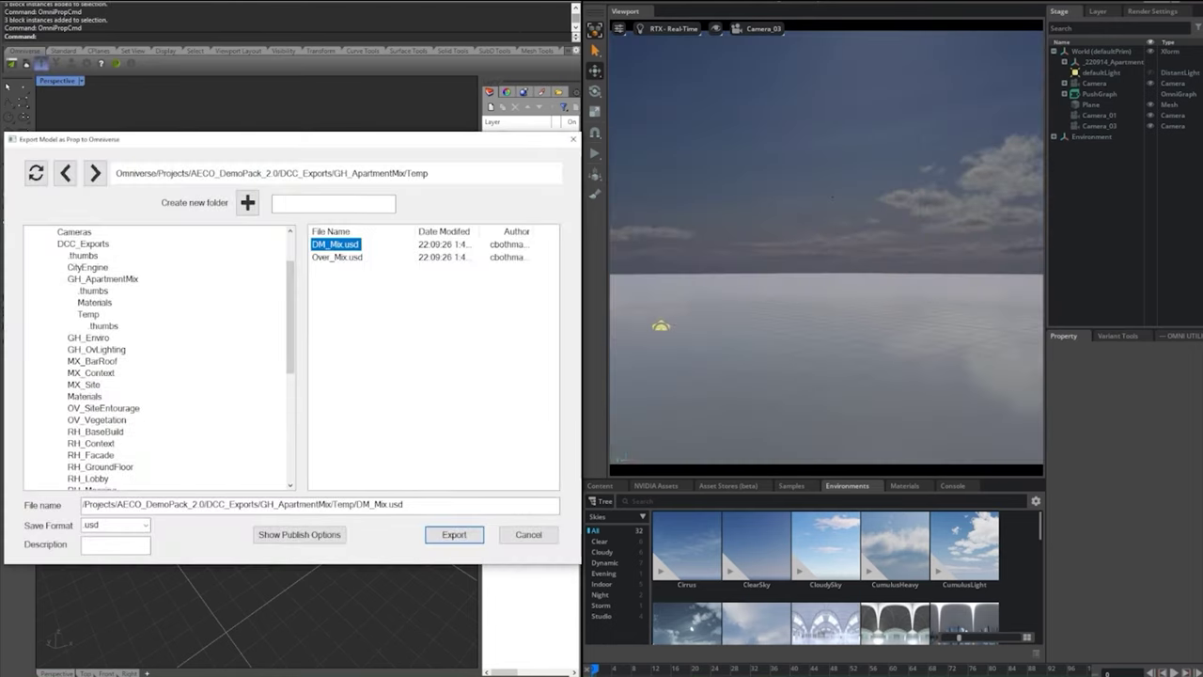
click(454, 535)
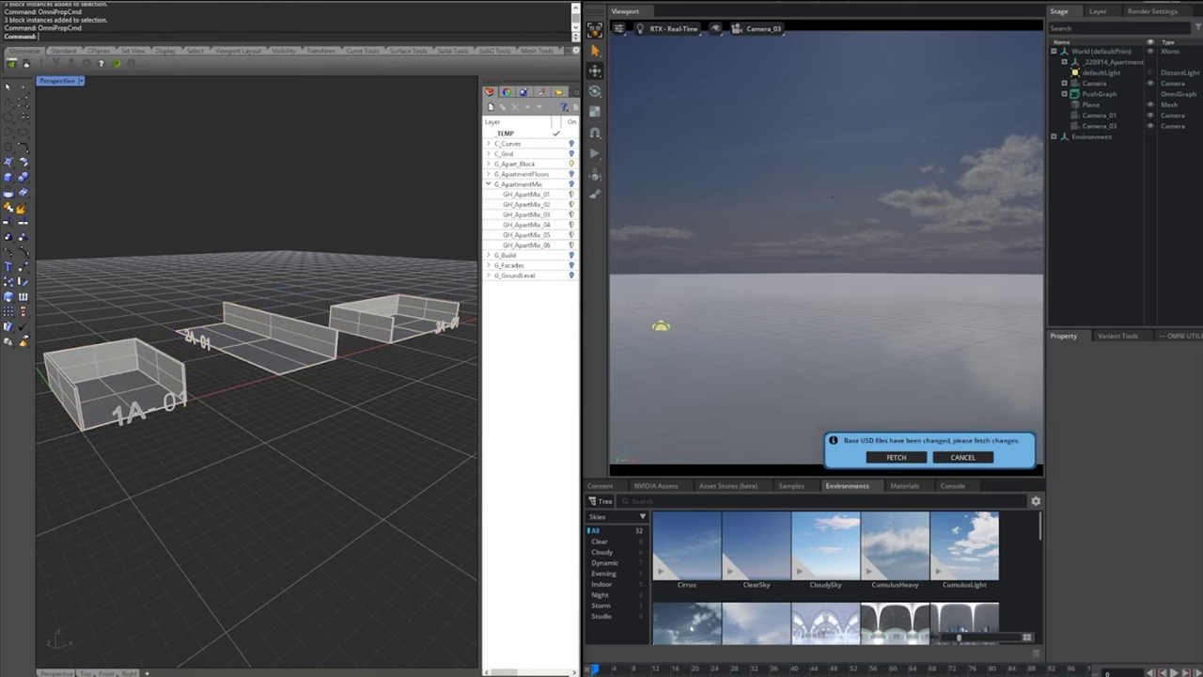
Render the dining room view of the exported apartment in RTX - Interactive (Path Tracing) mode.
right_drag(832, 249, 775, 243)
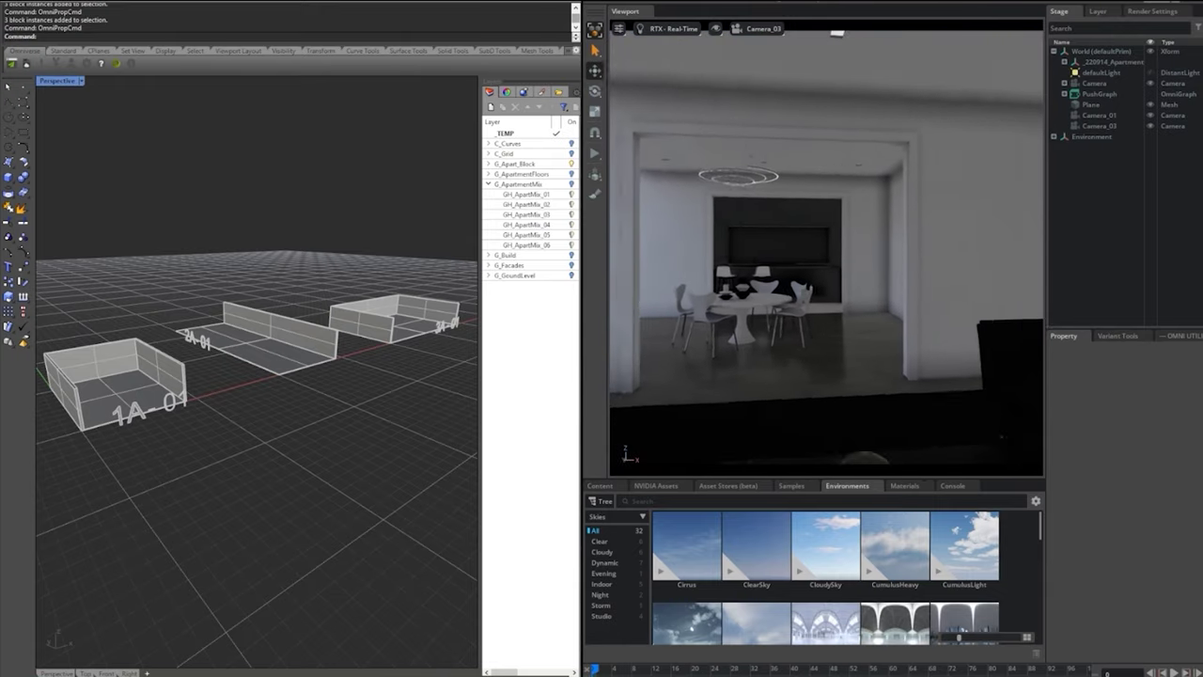
click(670, 28)
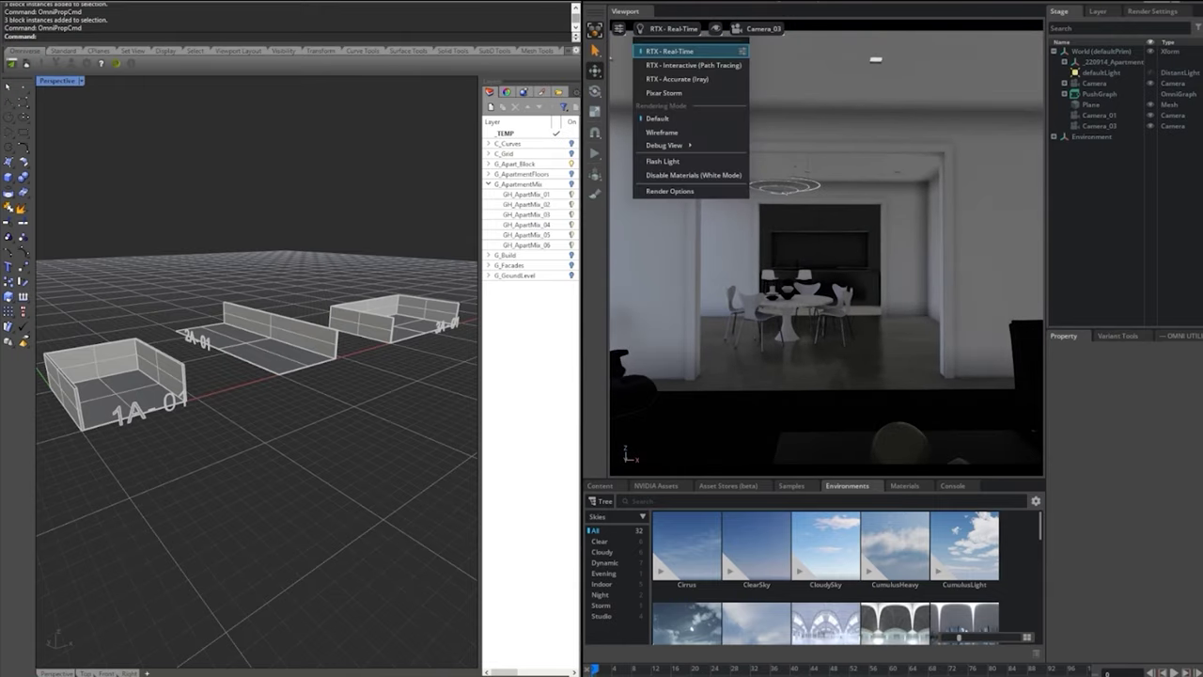
click(685, 61)
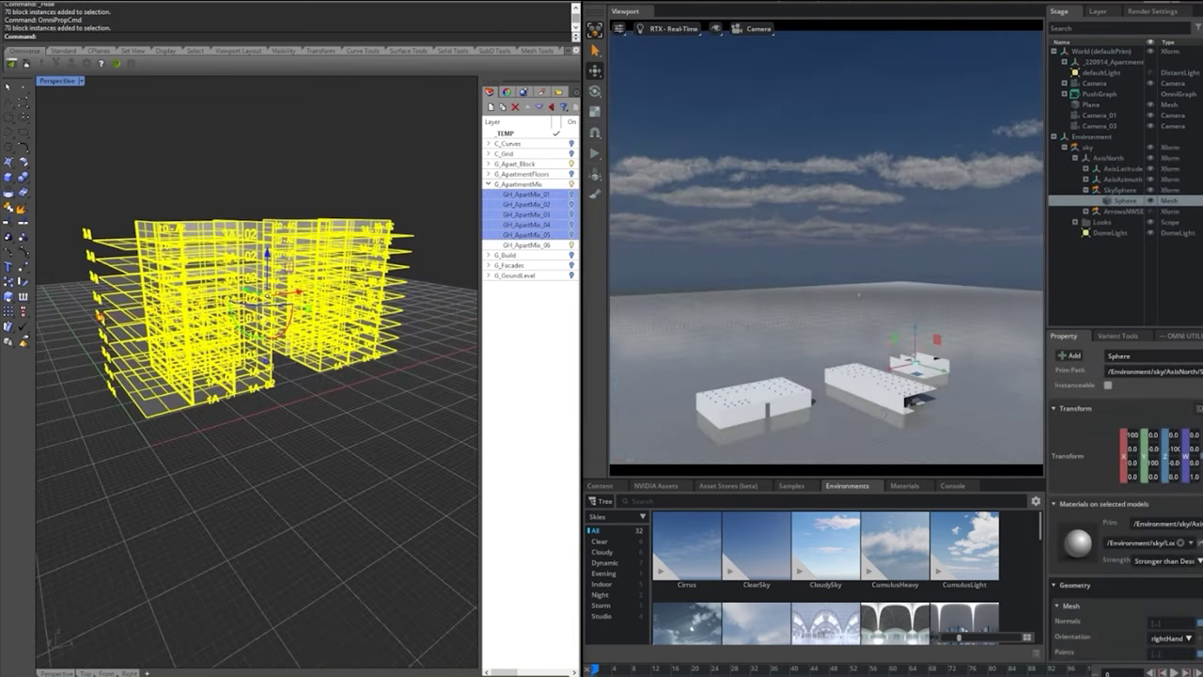
Export the selected apartment mix blocks as a prop to the GH_ApartmentMix/Temp folder and fetch the changed USD files in Omniverse.
click(41, 63)
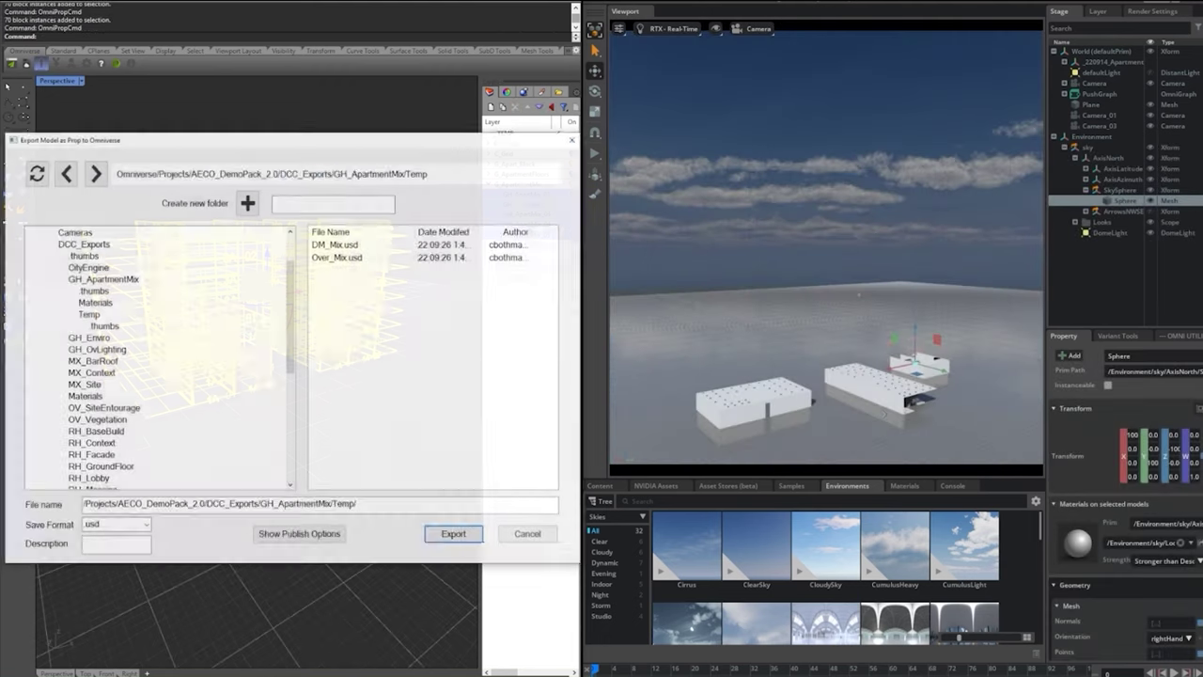
key(Return)
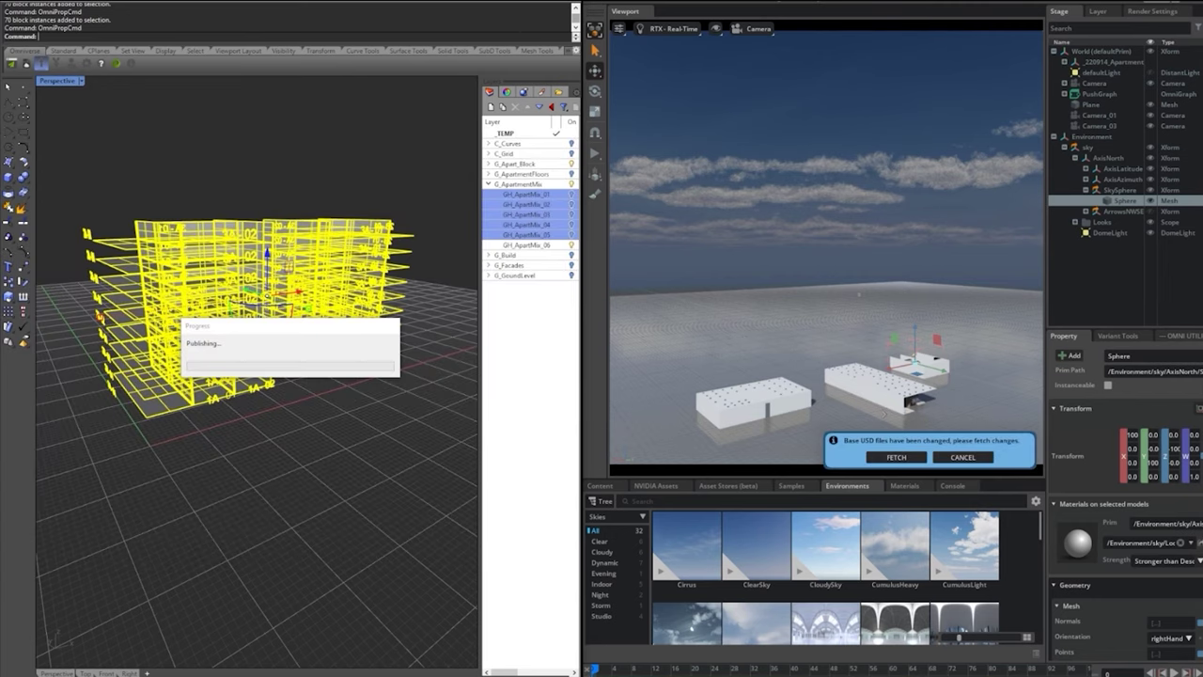
key(Escape)
click(896, 458)
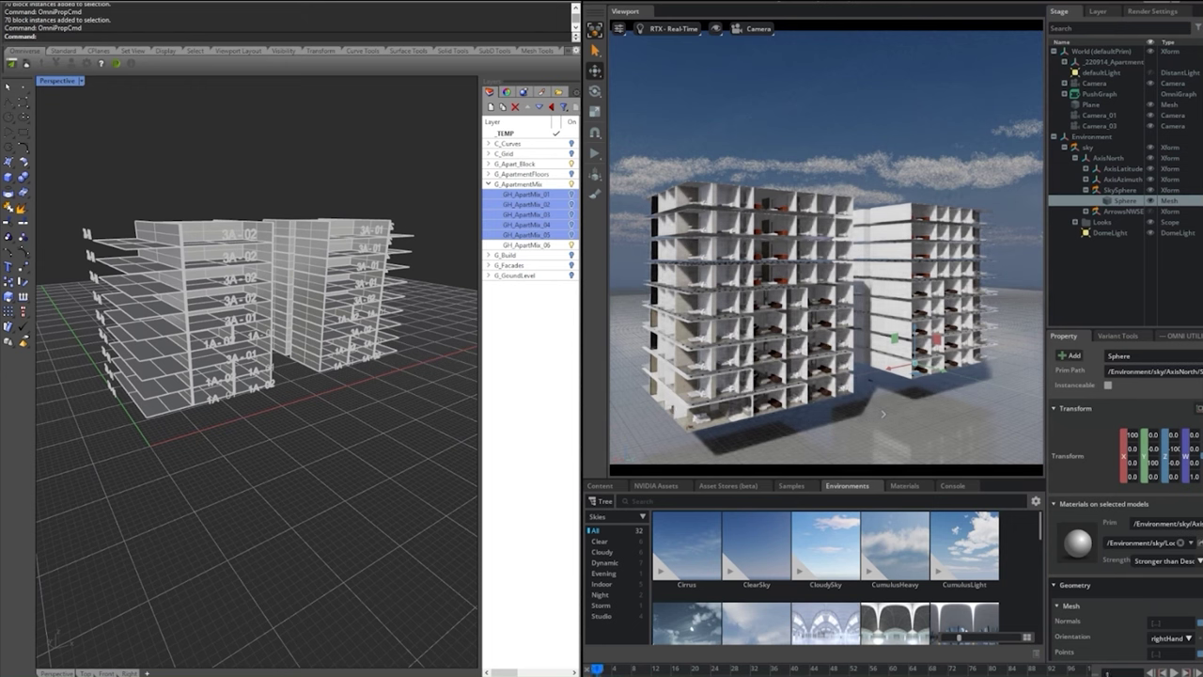
At frame 100, set the World Camera's fStop to 1.0 and switch the renderer to RTX - Interactive (Path Tracing).
drag(597, 669, 834, 669)
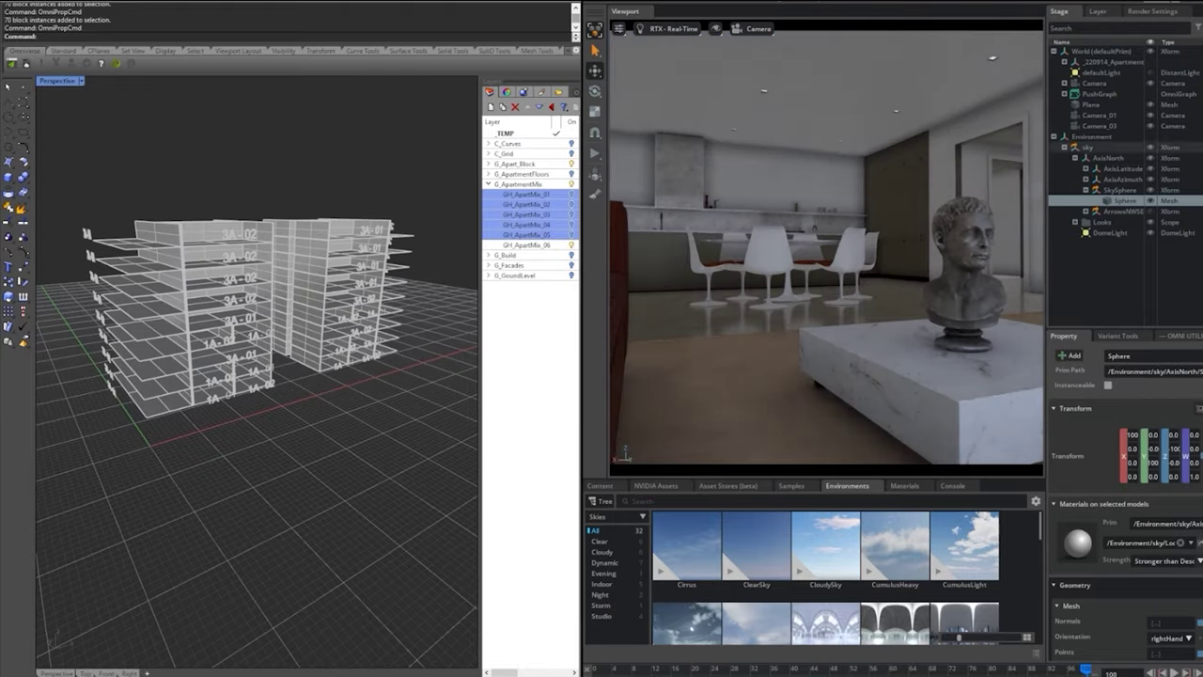
click(1053, 138)
click(1093, 84)
text(1)
click(672, 28)
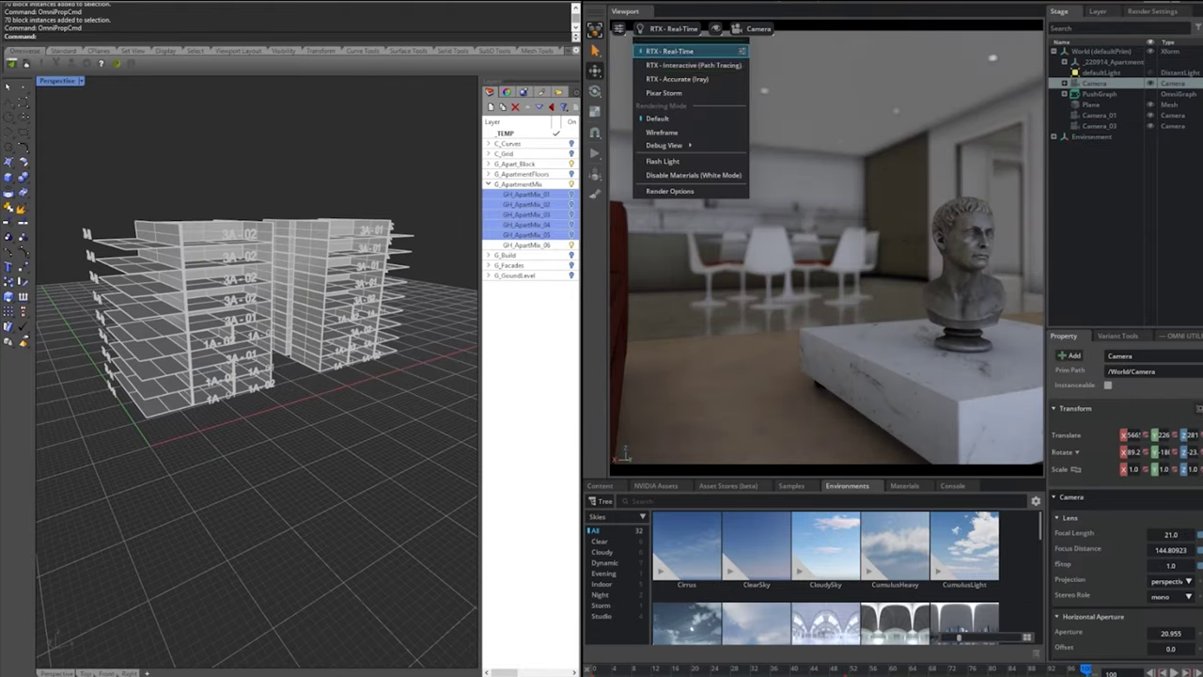
click(676, 64)
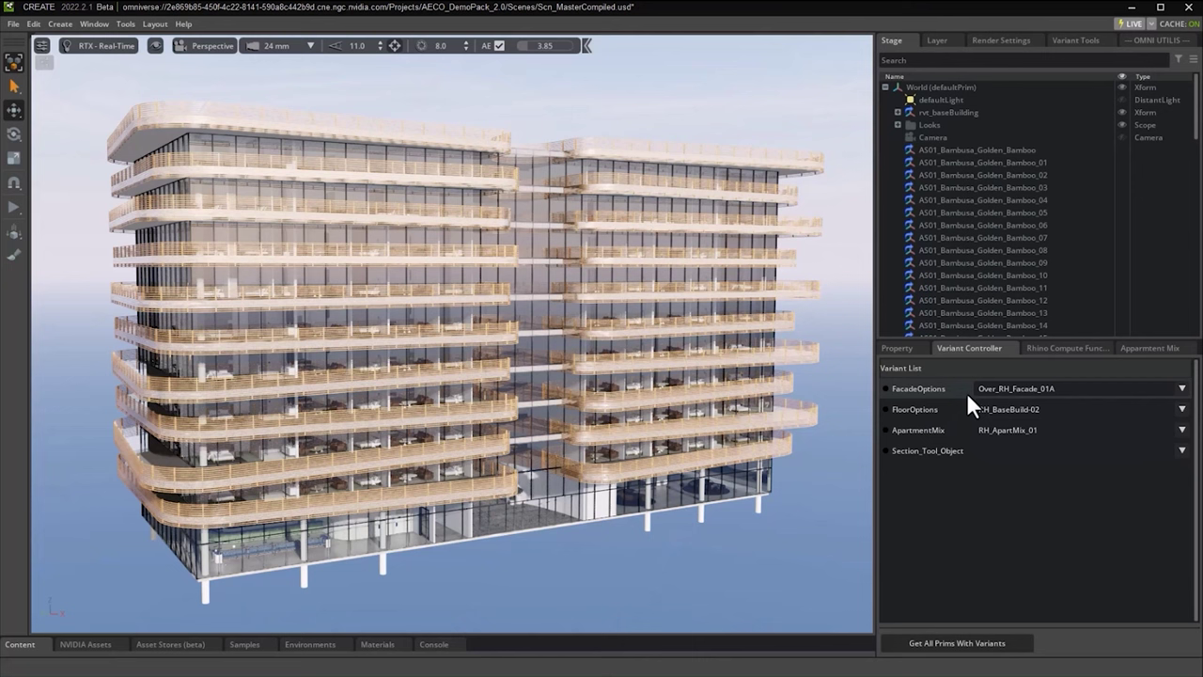
Try the FacadeOptions variants Over_RH_Facade_01B, Over_RH_Facade_02B, Over_RH_Facade_03A and Over_RH_Facade_03B on the master building.
click(1179, 389)
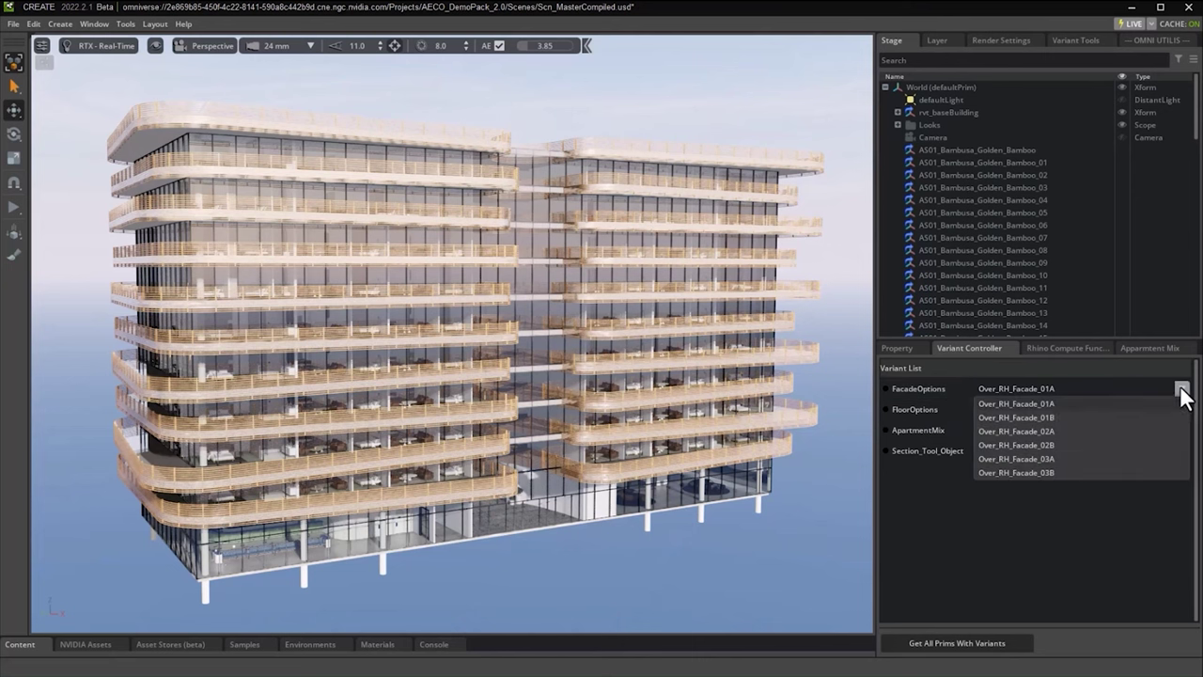
click(1040, 416)
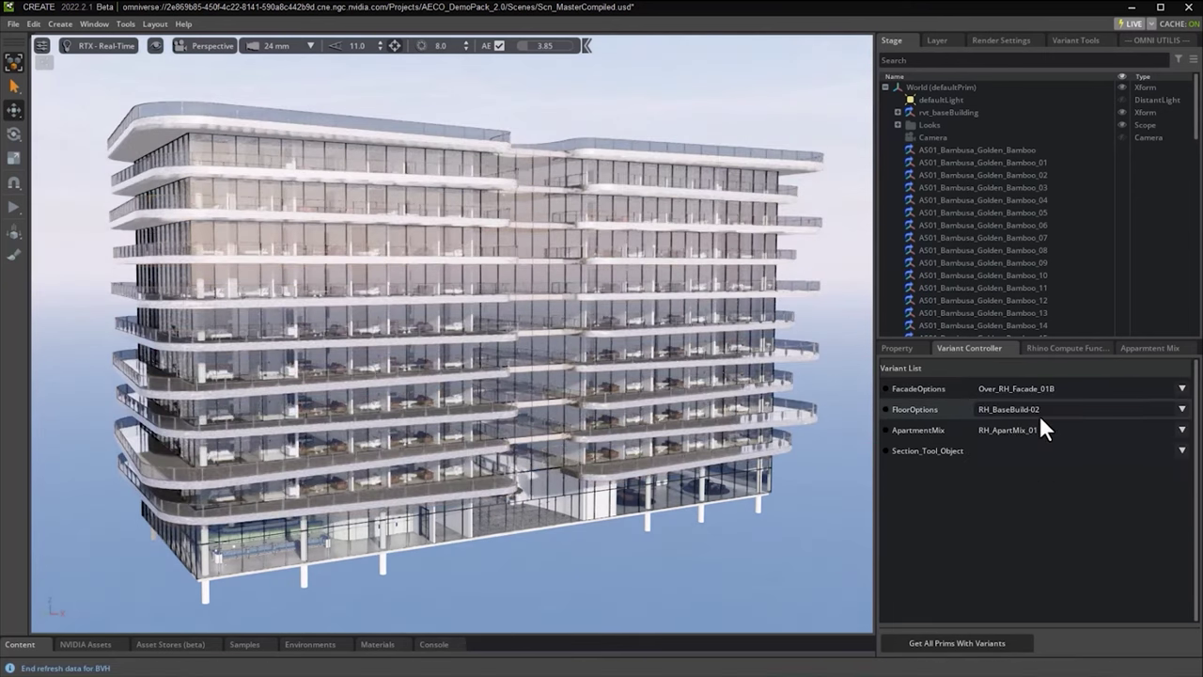
click(1181, 388)
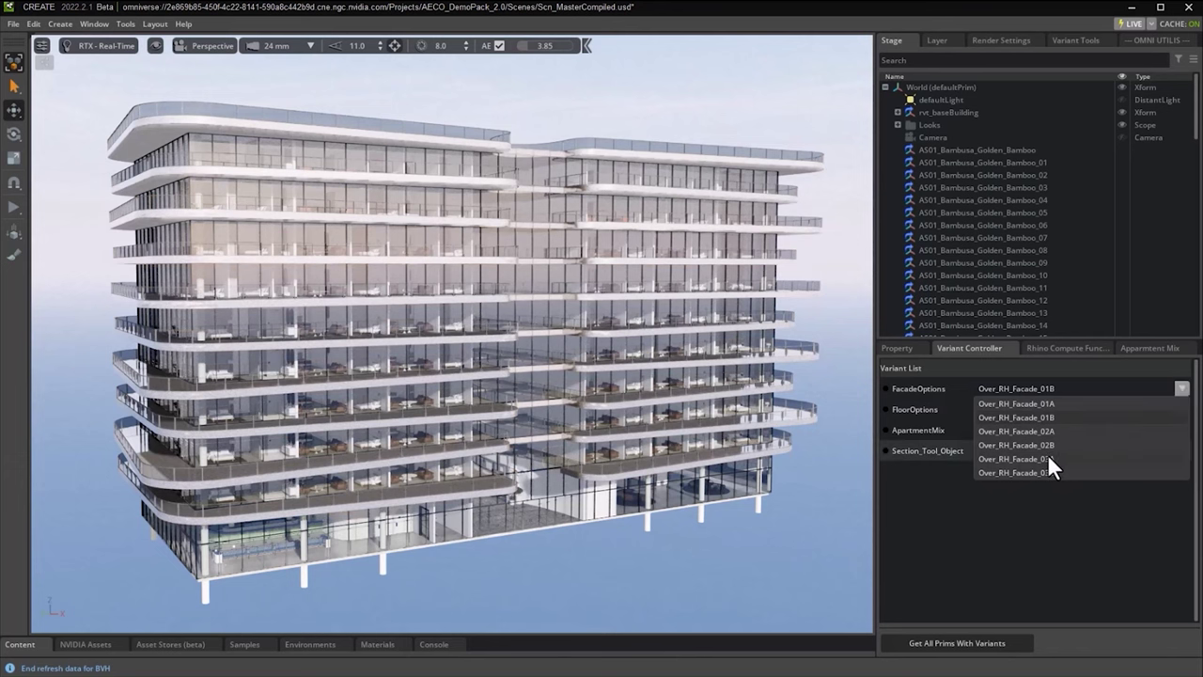
click(1048, 445)
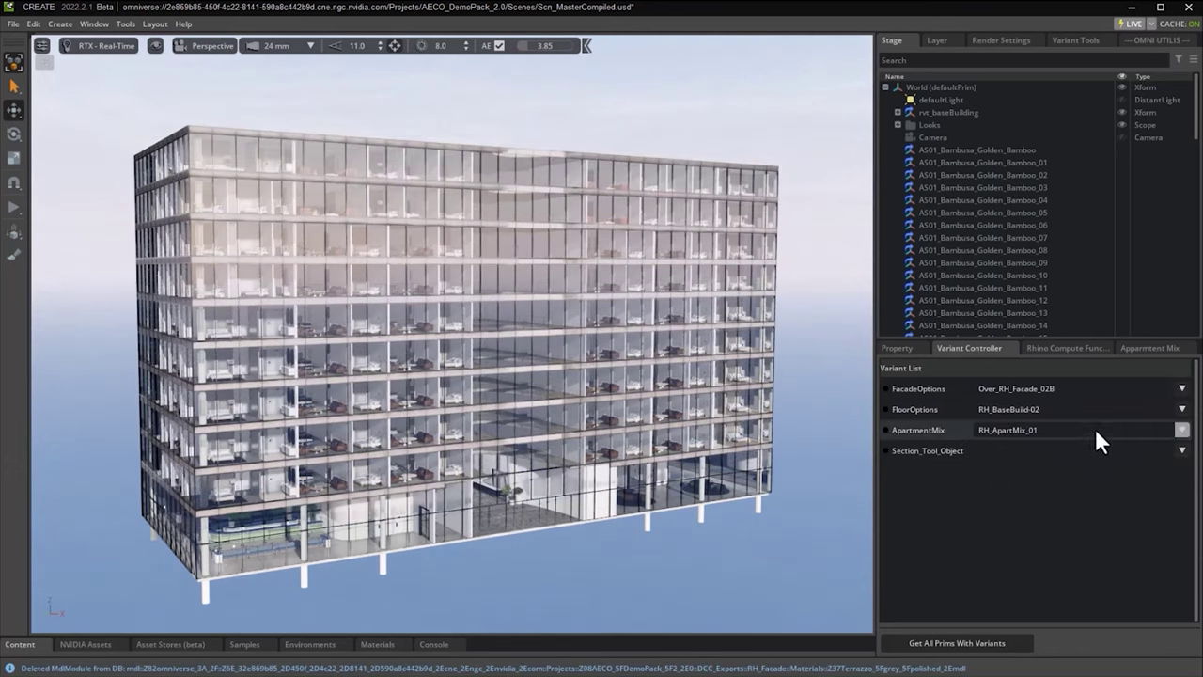
click(1180, 388)
click(1041, 457)
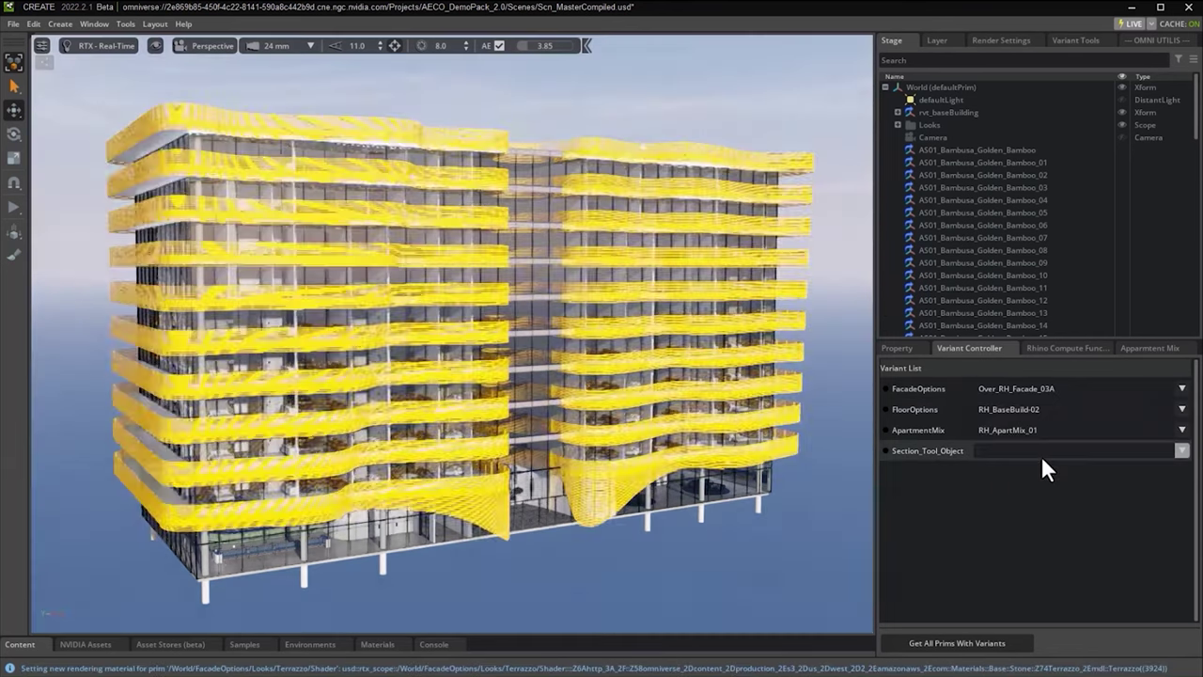
click(1181, 388)
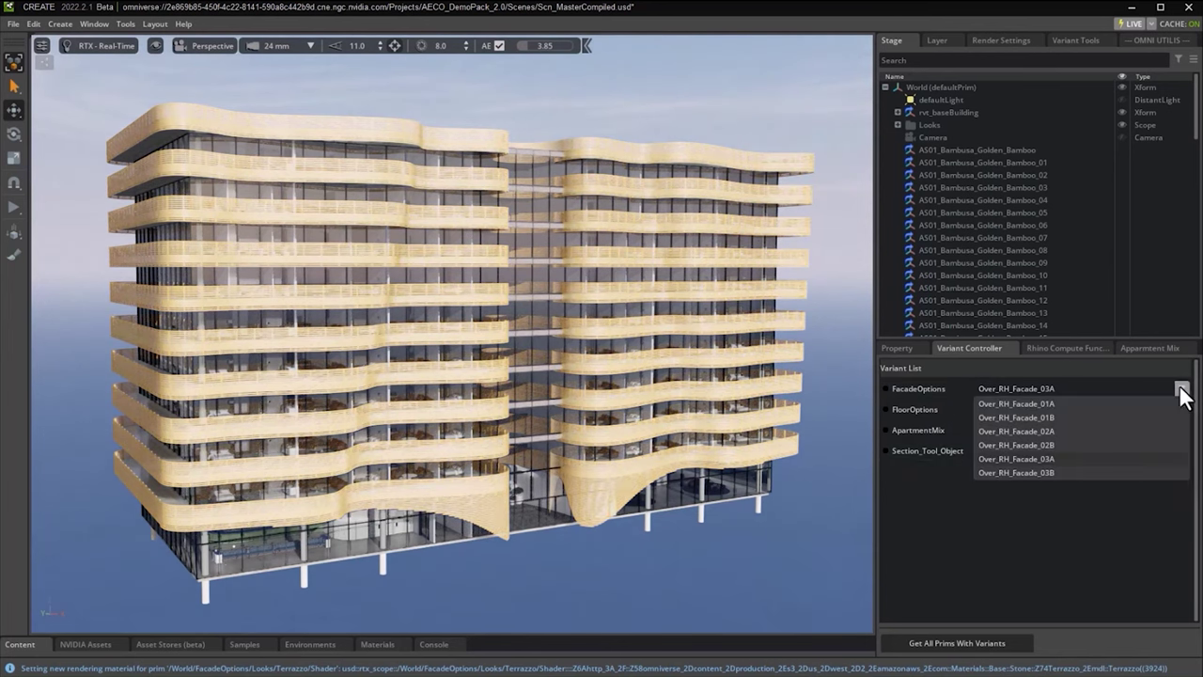
click(1047, 471)
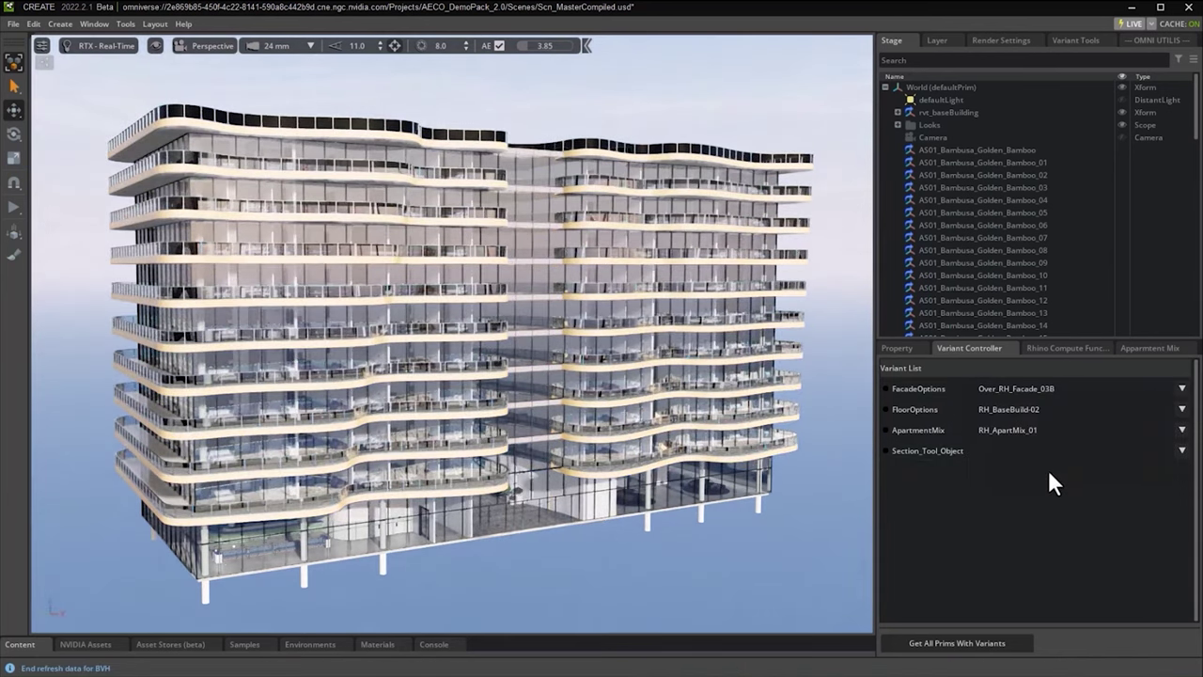
Set FacadeOptions to Over_RH_Facade_01B and inspect the building's balconies and interiors up close.
click(1181, 388)
click(1086, 416)
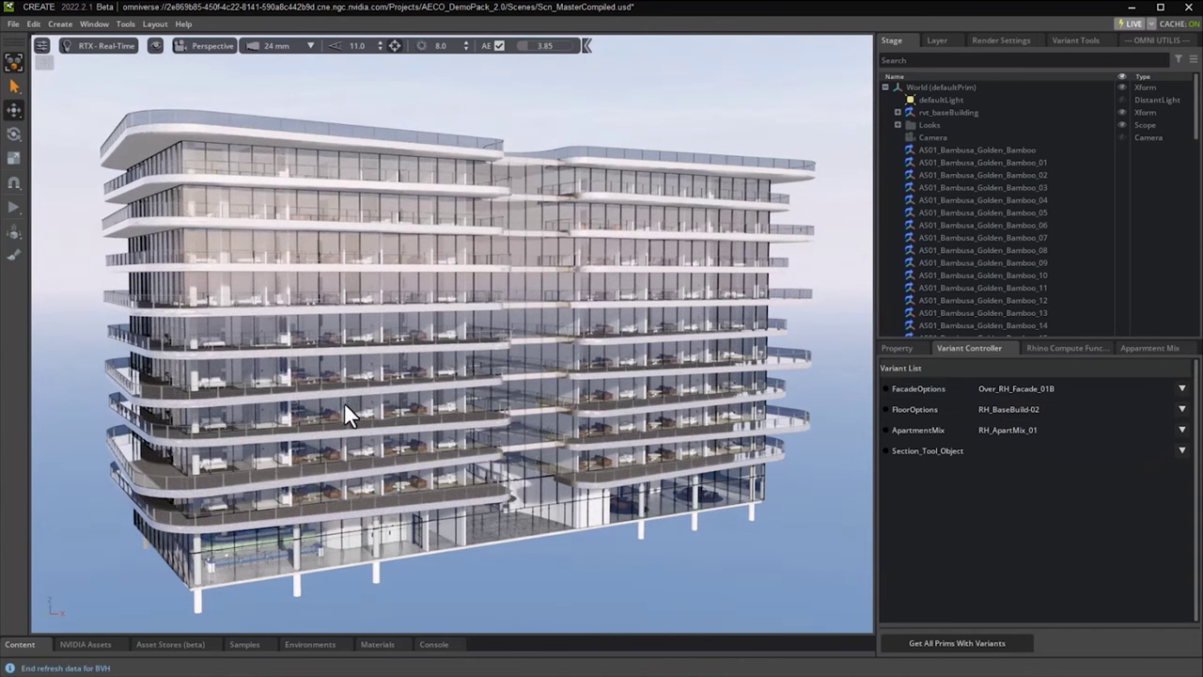
scroll(340, 403, up, 5)
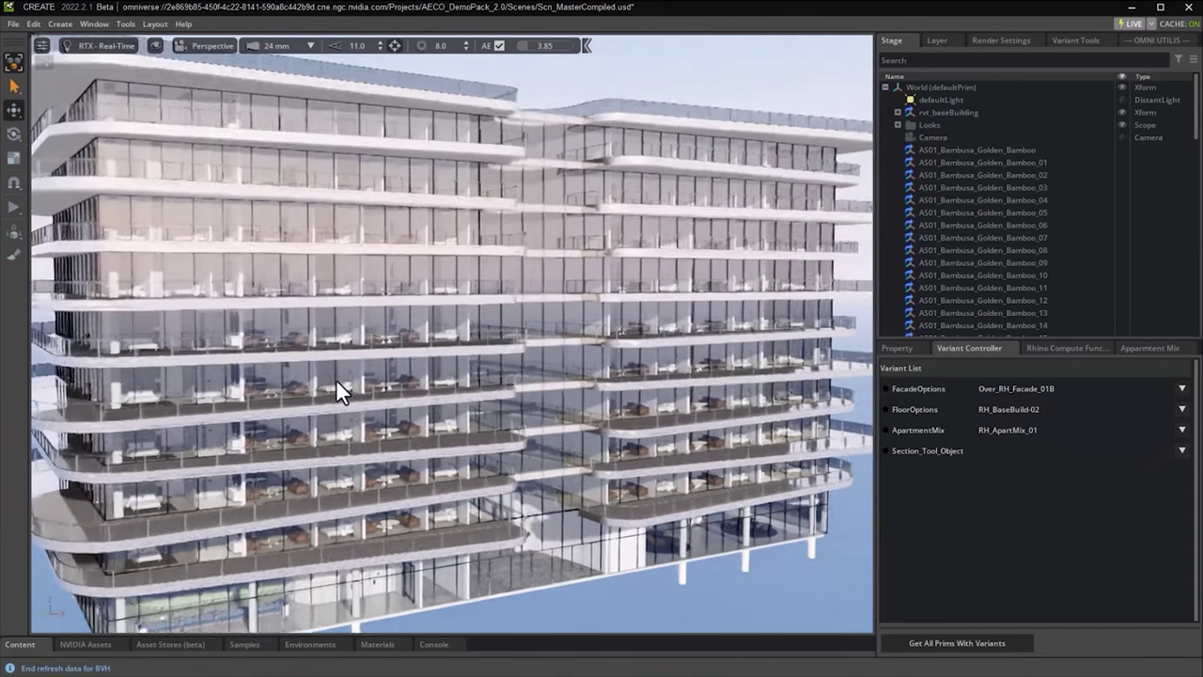
scroll(336, 379, up, 3)
middle_drag(346, 369, 391, 341)
scroll(395, 341, down, 6)
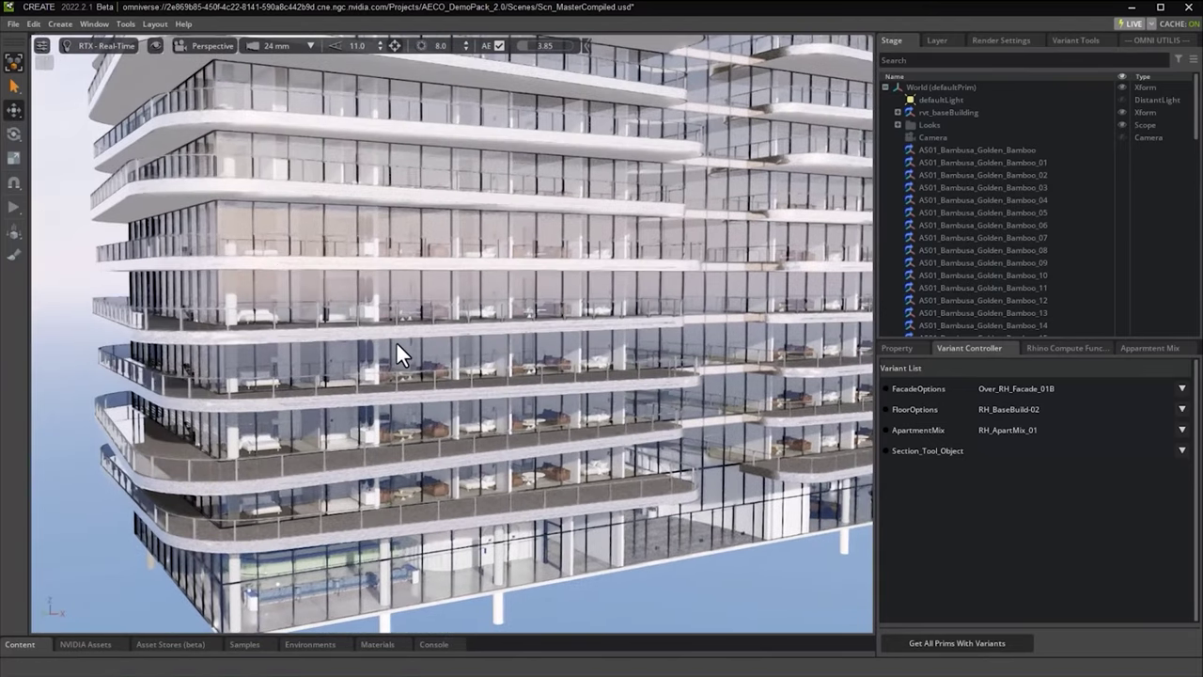
Float the apartment mix chart over the building view and set ApartmentMix to RH_ApartMix_02.
click(1140, 347)
drag(1141, 347, 560, 460)
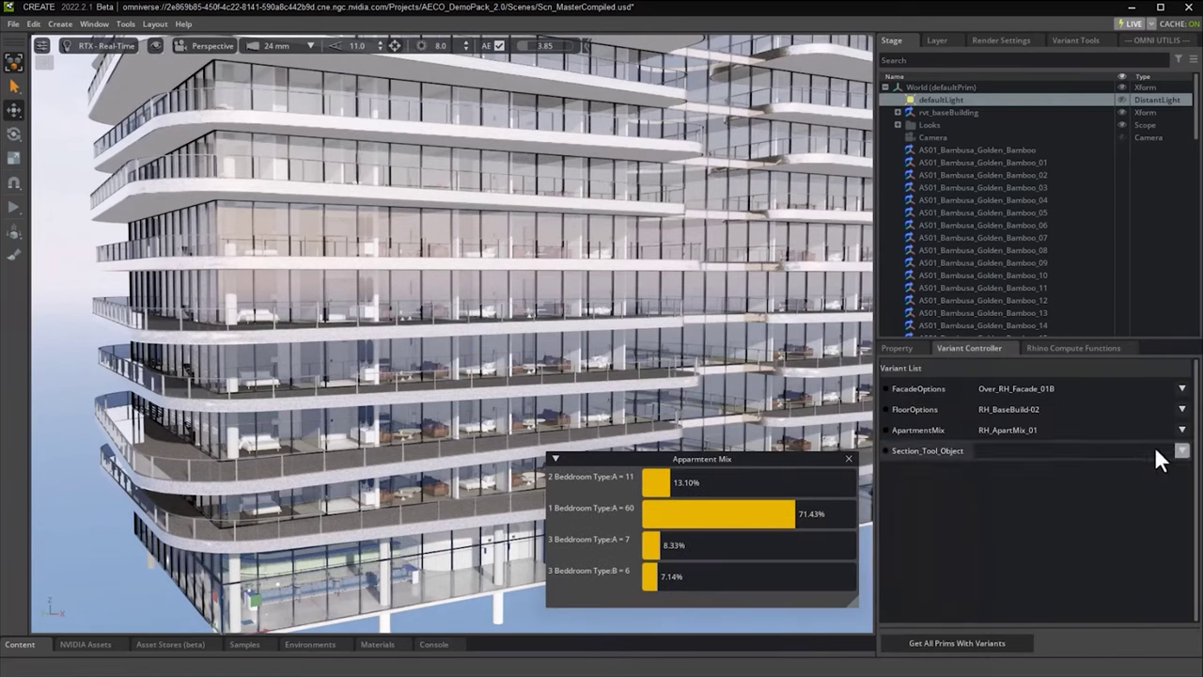
click(1181, 429)
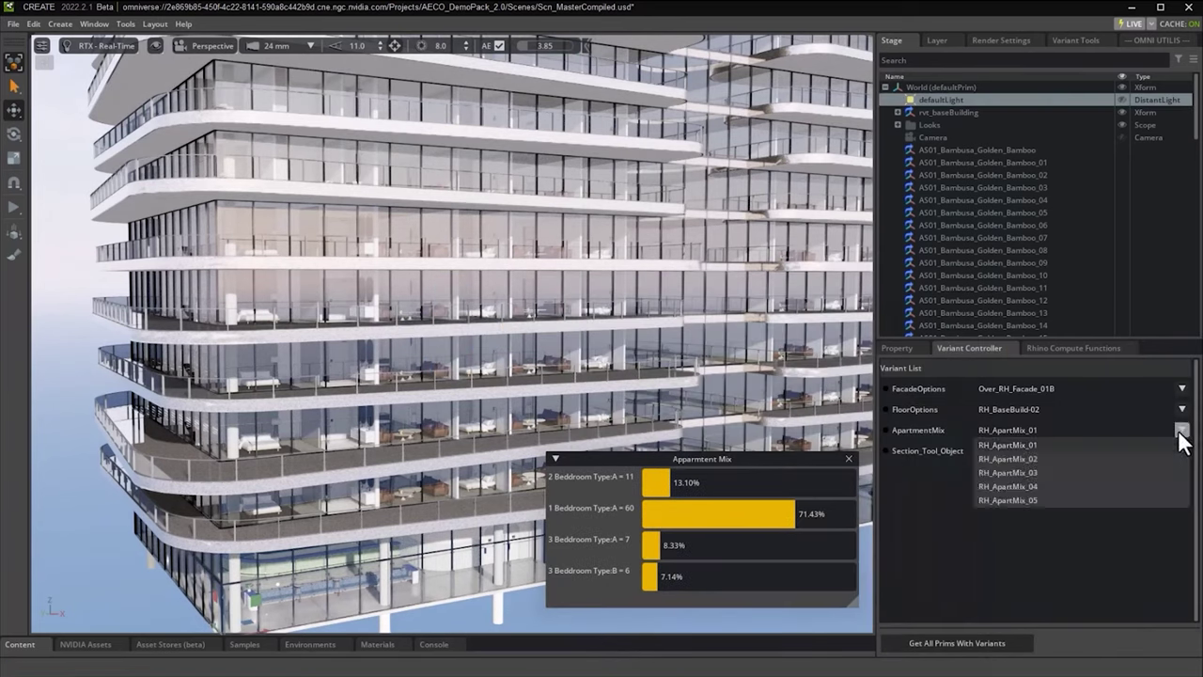
click(996, 457)
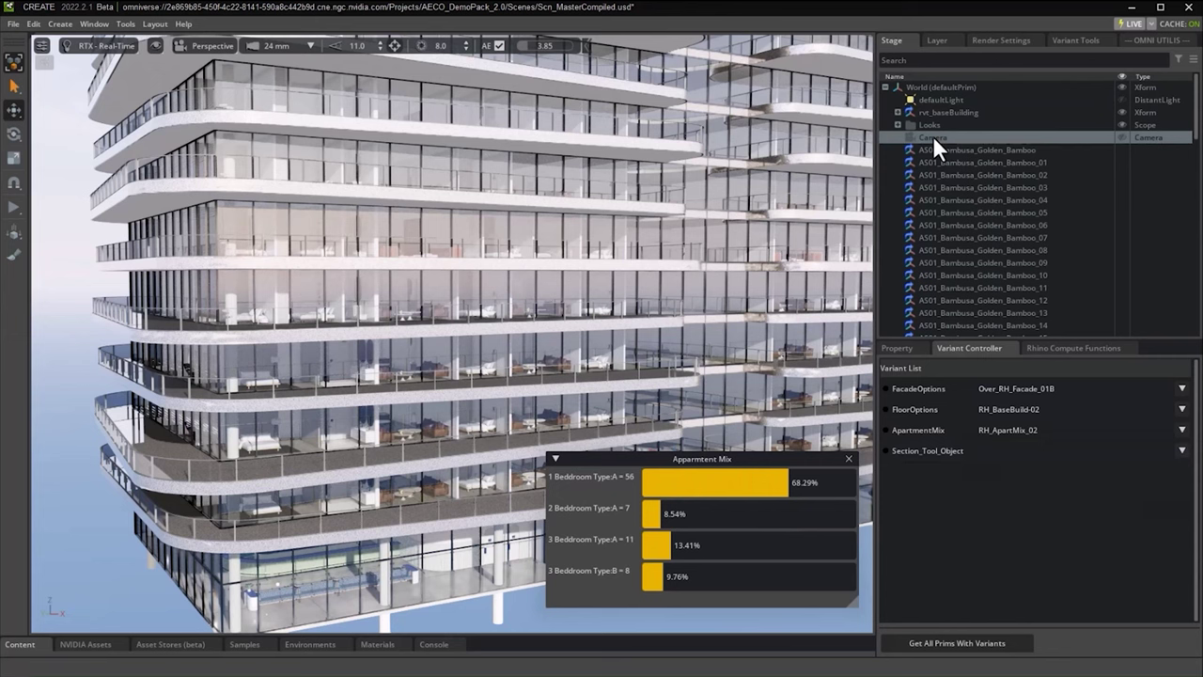
Select the Camera prim and change the ApartmentMix variant to RH_ApartMix_04.
click(932, 136)
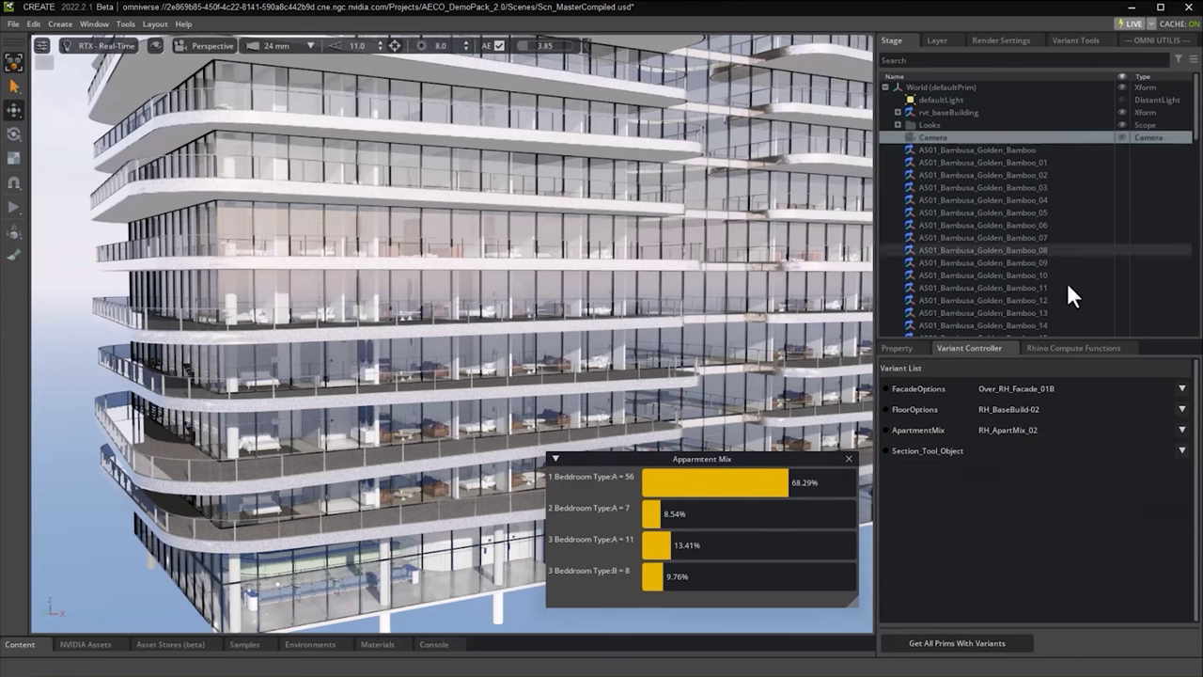
click(1182, 432)
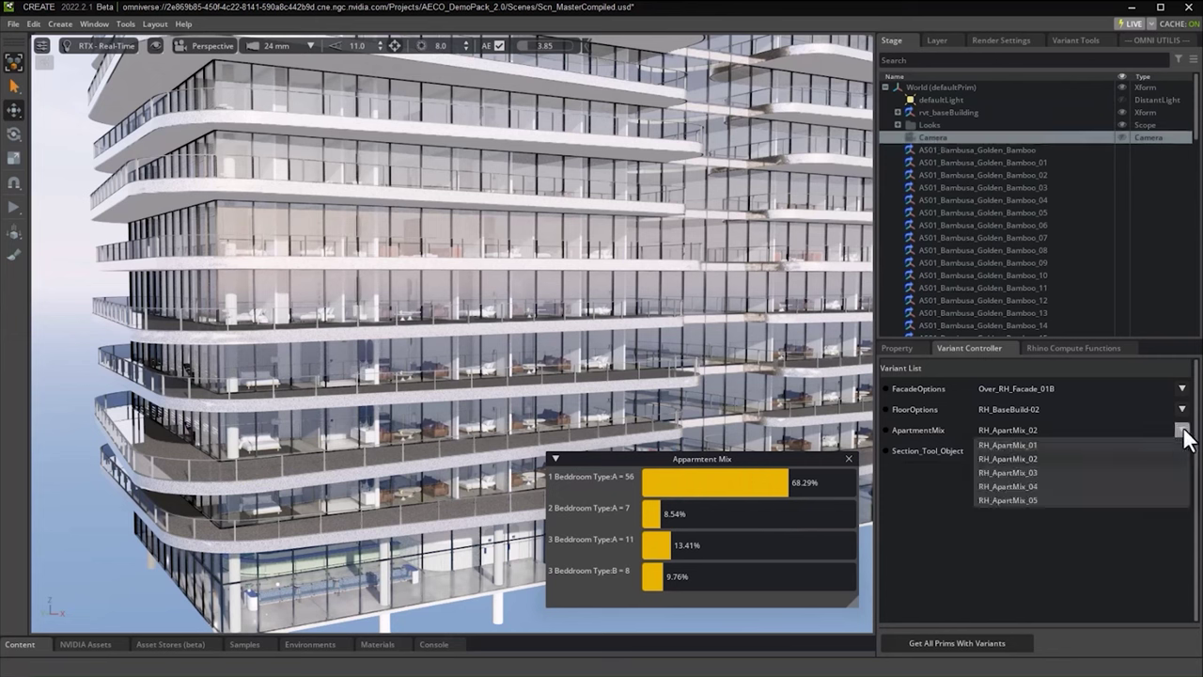
click(1022, 486)
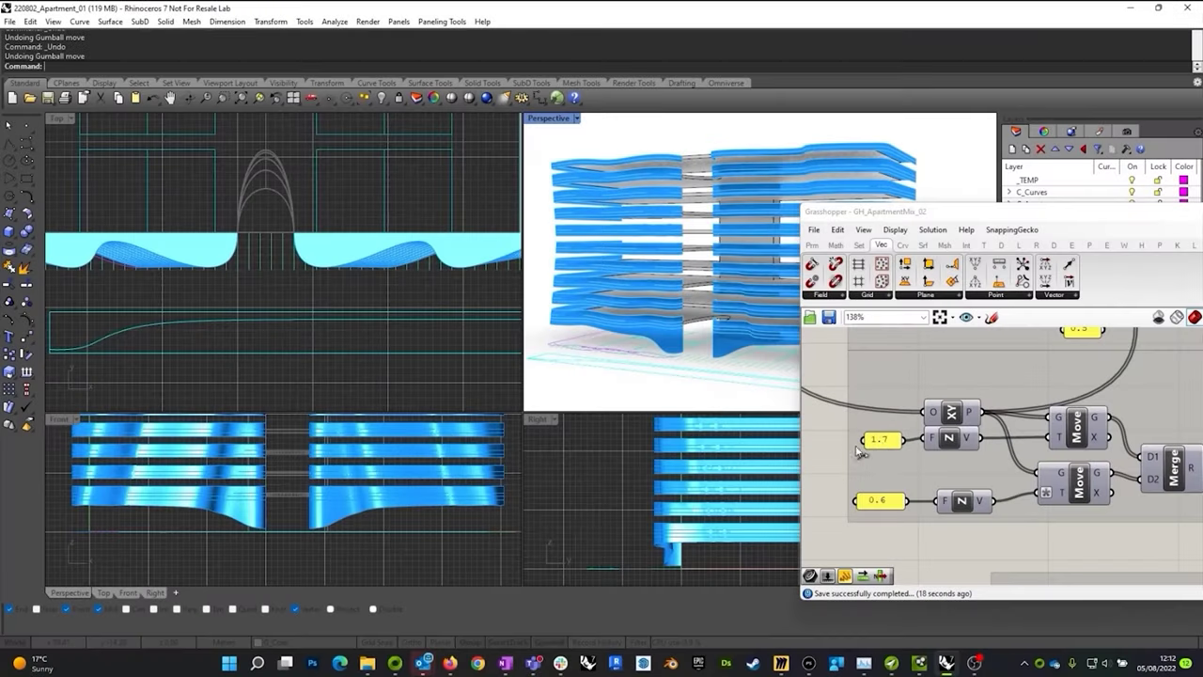
In Grasshopper, try the value 1 for the panel feeding the upper Unit Z vector, and undo it.
click(883, 447)
double_click(882, 446)
click(916, 541)
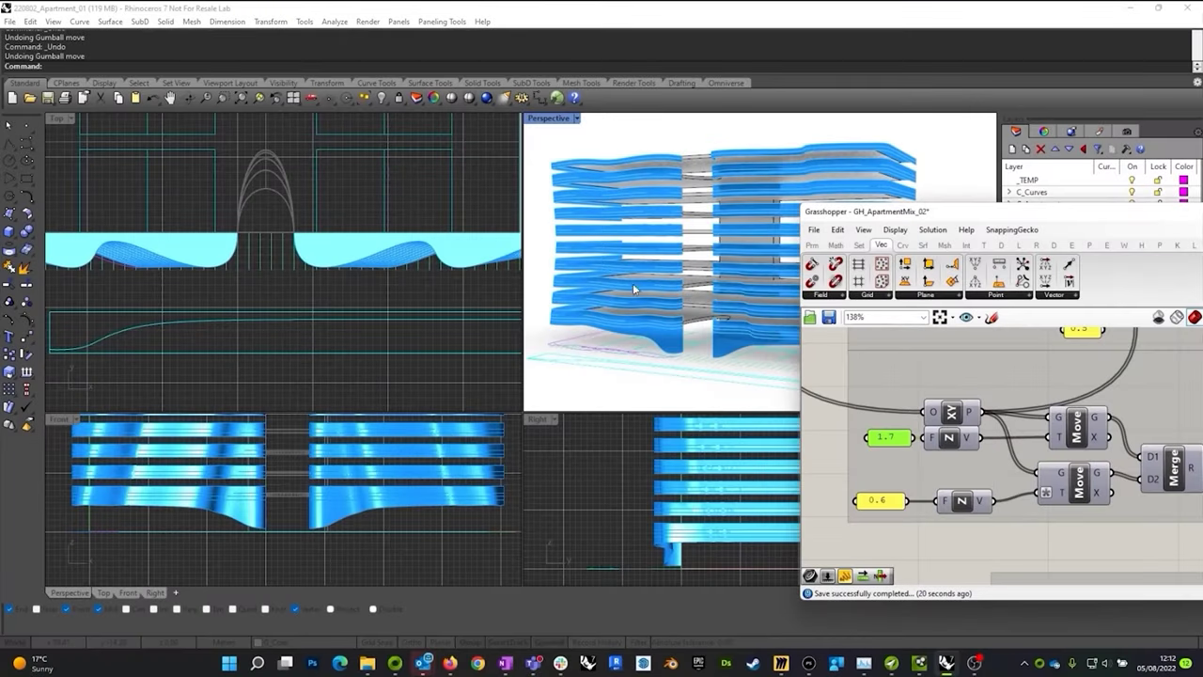
click(817, 457)
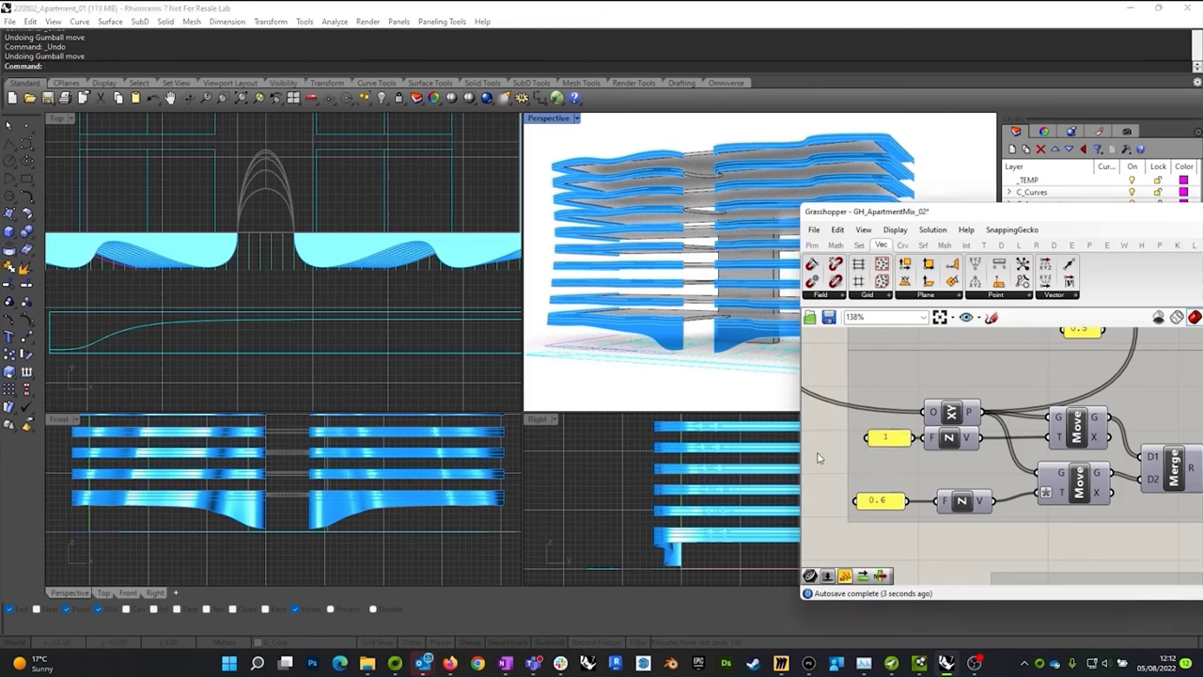
key(ctrl+z)
Try reshaping the facade profile curve below the plan in the Top viewport, and undo it.
click(140, 328)
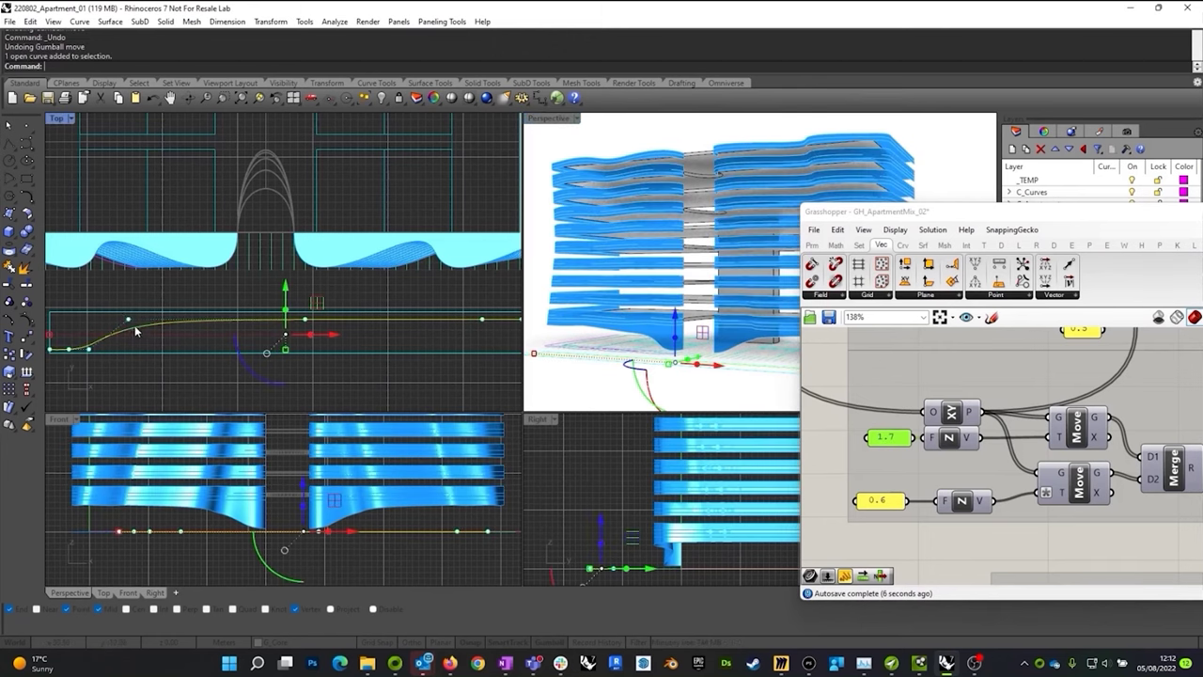
drag(147, 363, 208, 335)
key(ctrl+z)
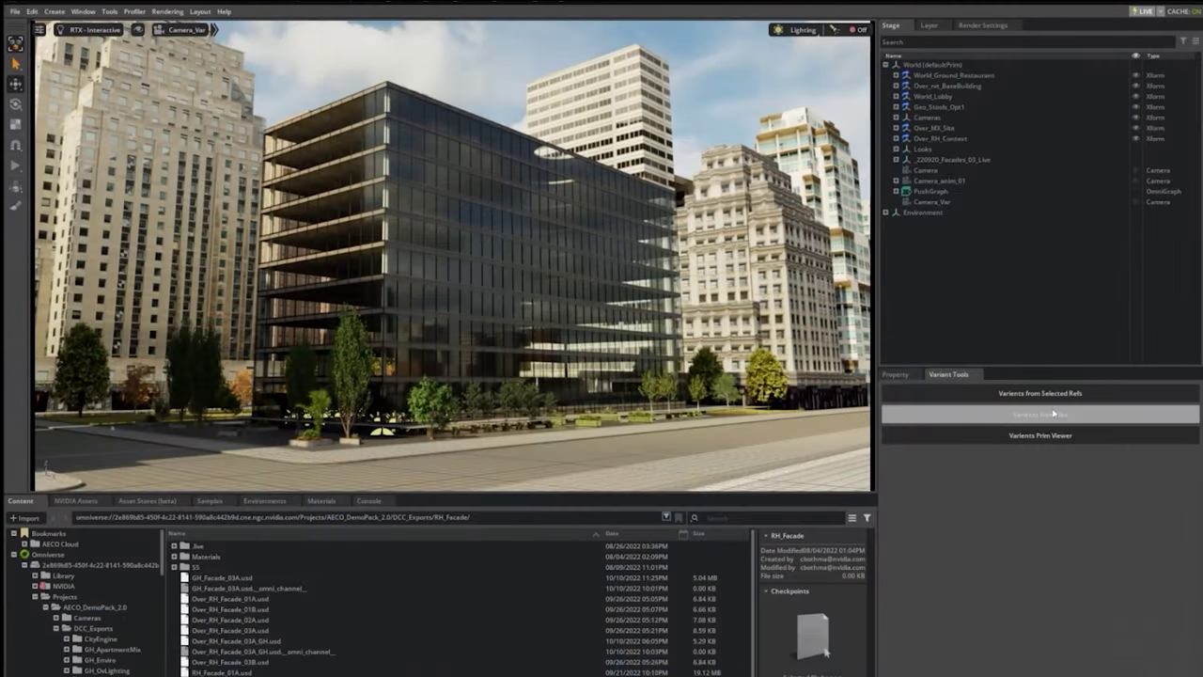
In Omniverse, start a variant set from files and add Over_RH_Facade_01A, 01B, 02A, 03A and 03B to its file list.
click(1039, 413)
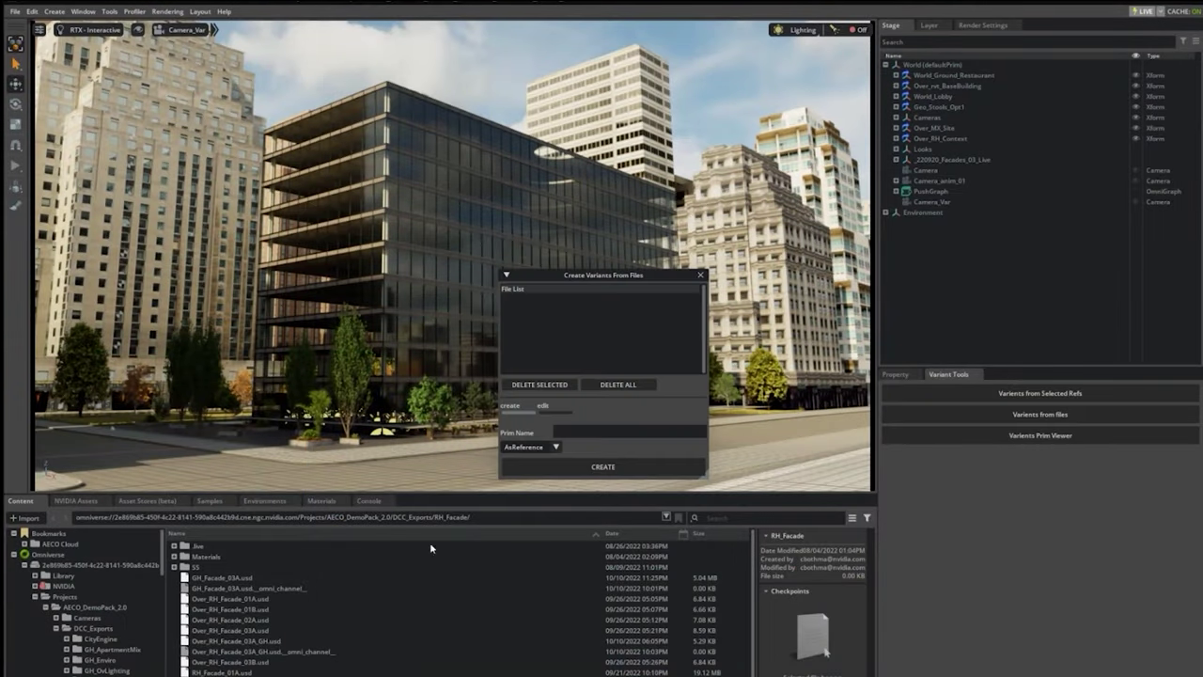
click(230, 598)
ctrl+click(255, 610)
ctrl+click(258, 620)
ctrl+click(260, 630)
ctrl+click(262, 662)
drag(246, 600, 555, 338)
Create the Var_Facades variant prim from the listed facade files using the AsPayload option.
click(555, 446)
click(539, 468)
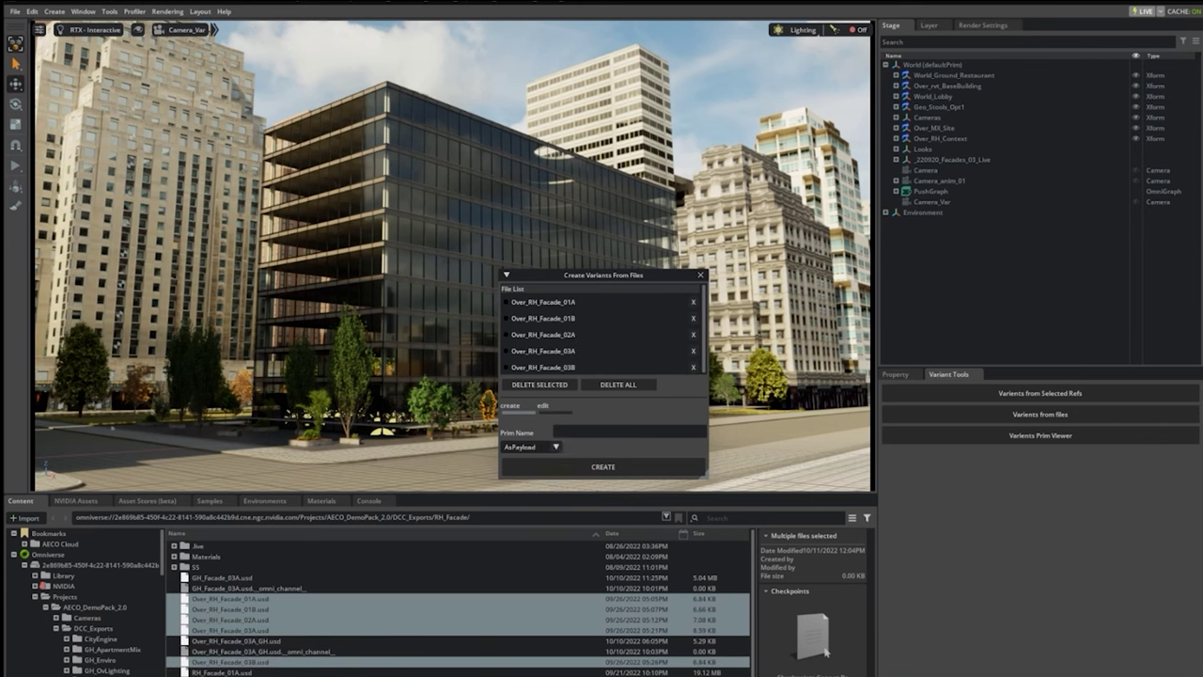
click(605, 469)
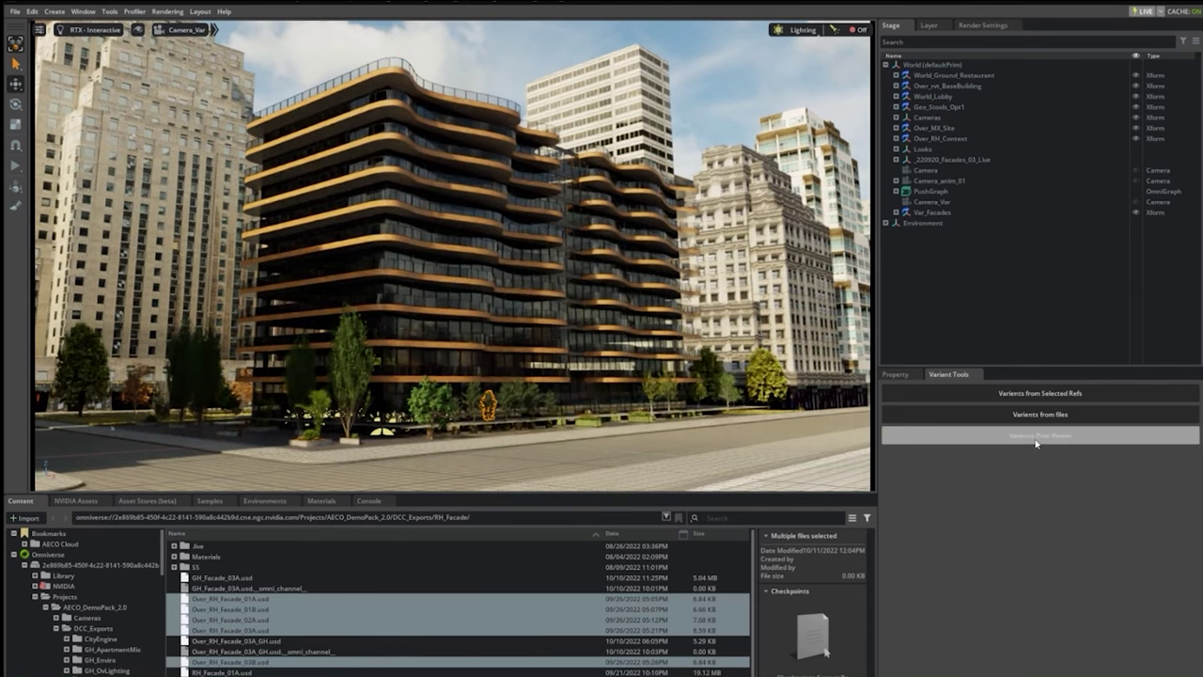
Load all prims with variants in the Variants Prim Viewer and dock the Variant Controller beside Variant Tools.
click(1036, 444)
click(612, 458)
drag(607, 281, 1035, 548)
Switch Var_Facades to Over_RH_Facade_01A, Over_RH_Facade_01B and one further facade option to compare them on site.
click(1029, 408)
click(1029, 424)
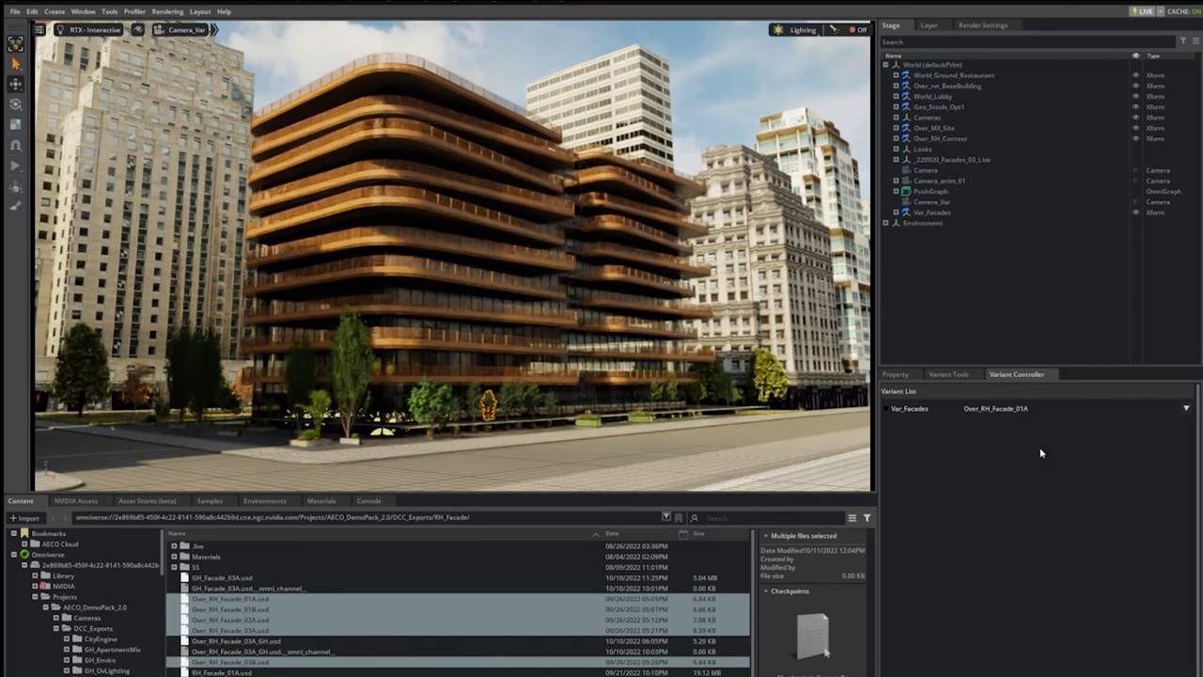
click(1184, 408)
click(1156, 430)
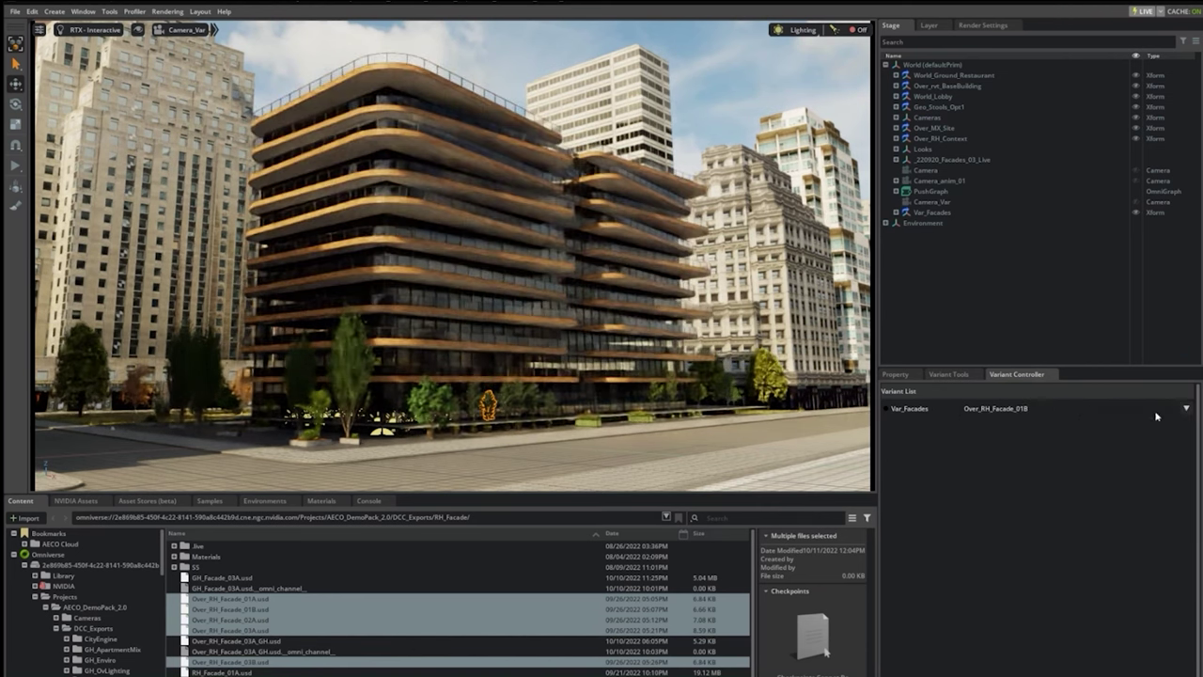
click(1185, 408)
click(1022, 445)
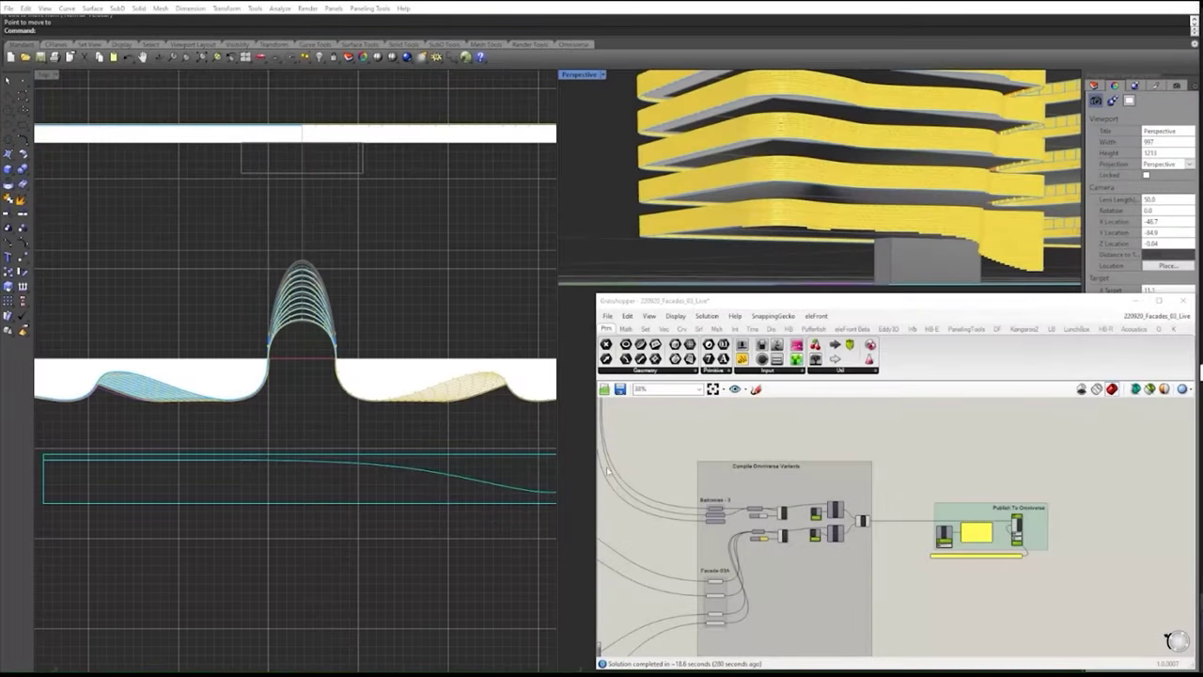
In Rhino's Top view, move the third control point of the facade profile curve down to make a dip near its start.
click(252, 462)
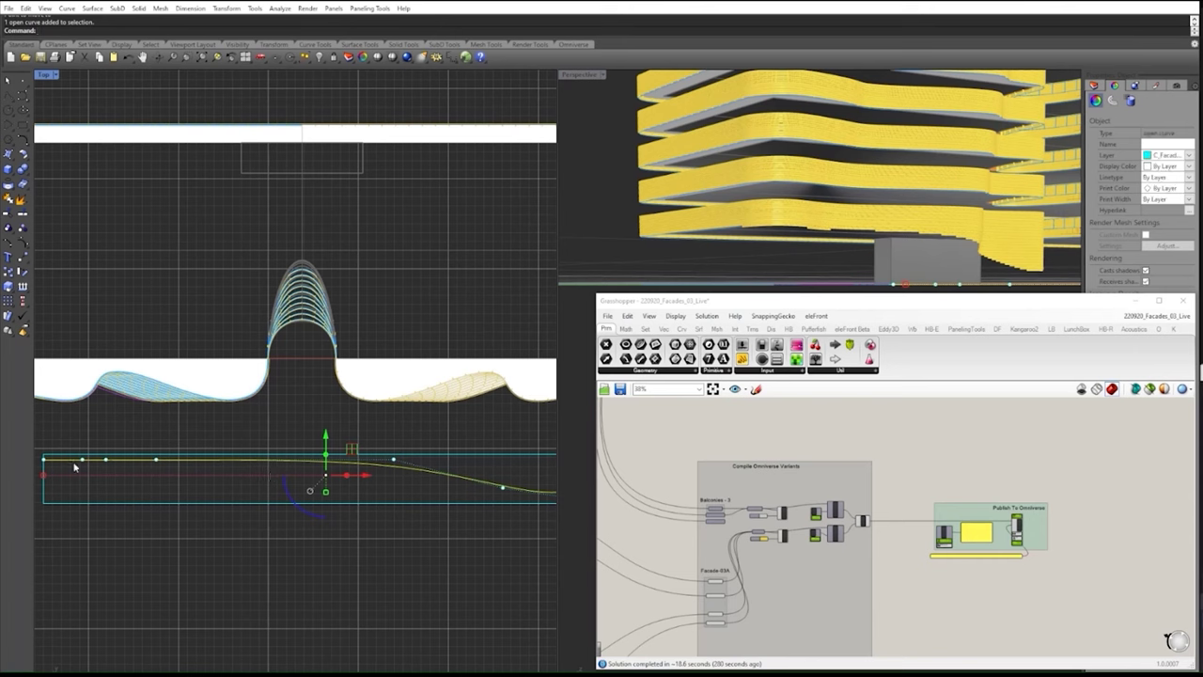
click(105, 458)
drag(105, 428, 106, 460)
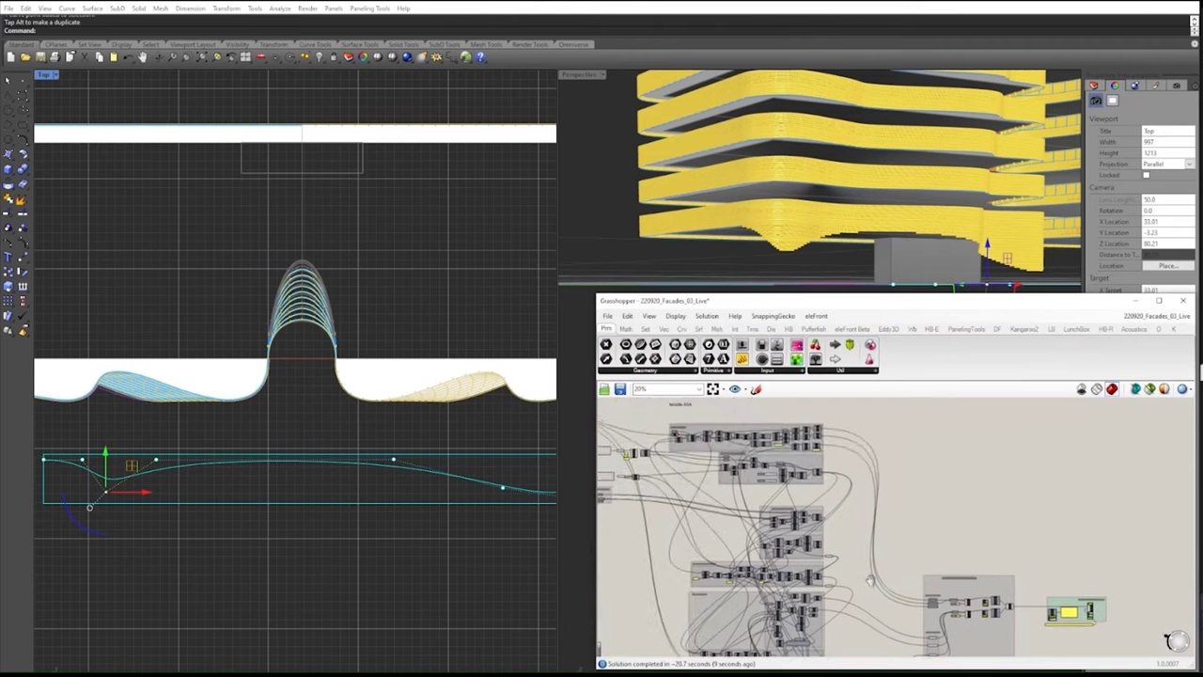
In Grasshopper, set the Omniverse material component feeding the facade slats to the Bamboo MDL material.
scroll(870, 577, up, 6)
click(886, 539)
click(893, 479)
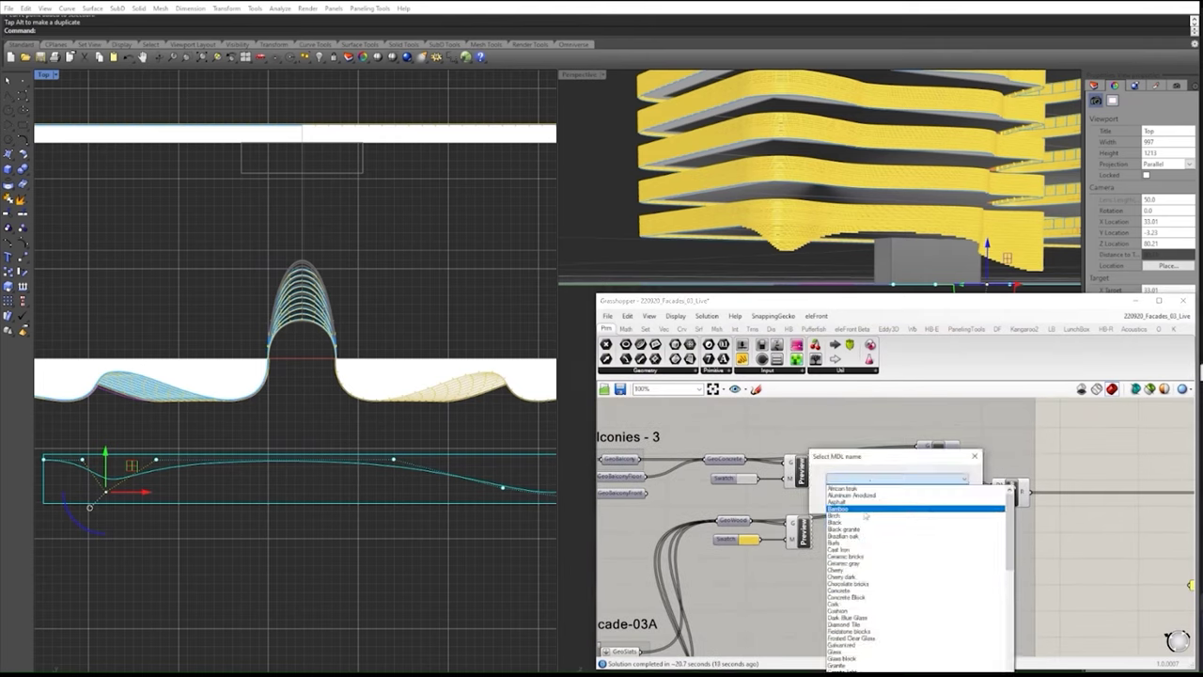
click(864, 509)
click(874, 499)
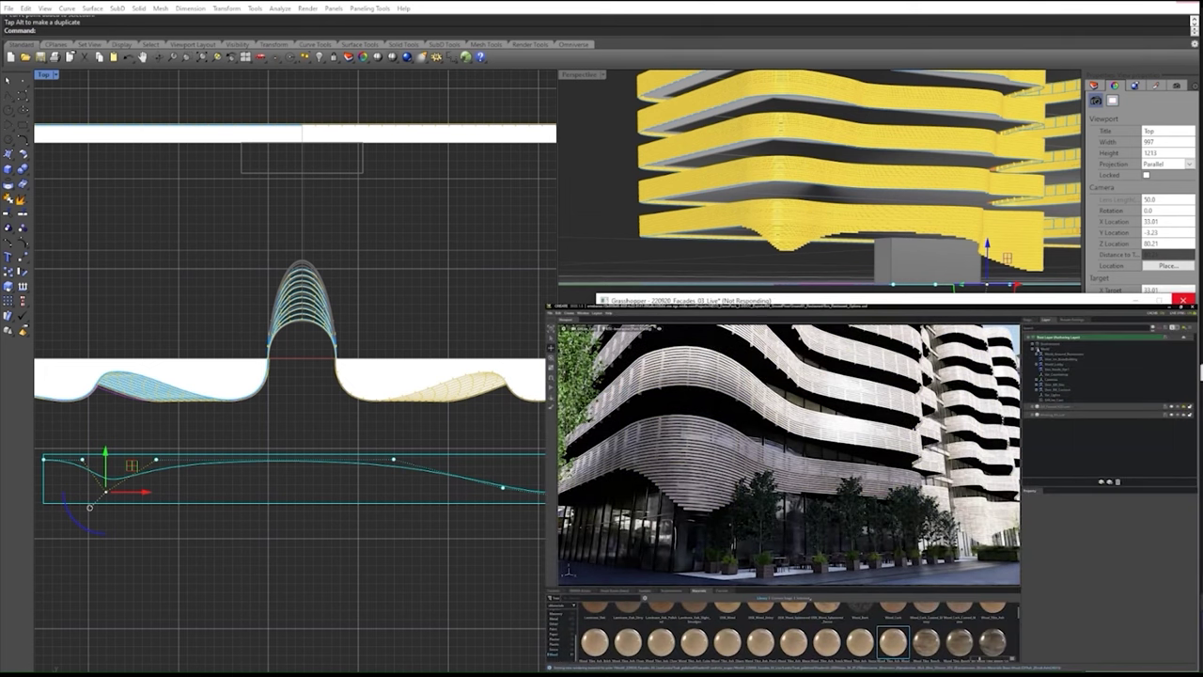
In Rhino's Perspective view, select control points of the ground-level facade curve at the building's front corner and shift them slightly.
click(712, 244)
right_drag(725, 181, 785, 229)
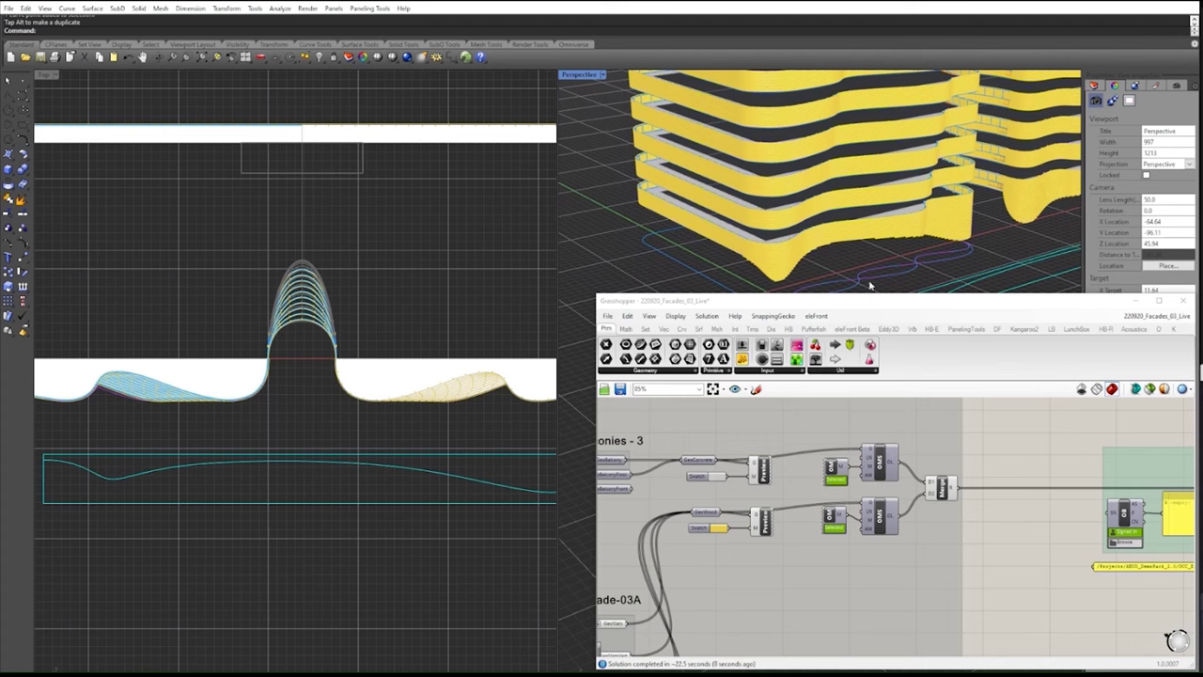
shift+right_drag(869, 284, 779, 269)
click(833, 247)
click(682, 273)
click(687, 263)
right_drag(701, 264, 745, 244)
mouse_move(714, 267)
mouse_down()
mouse_move(734, 280)
mouse_move(722, 272)
mouse_up()
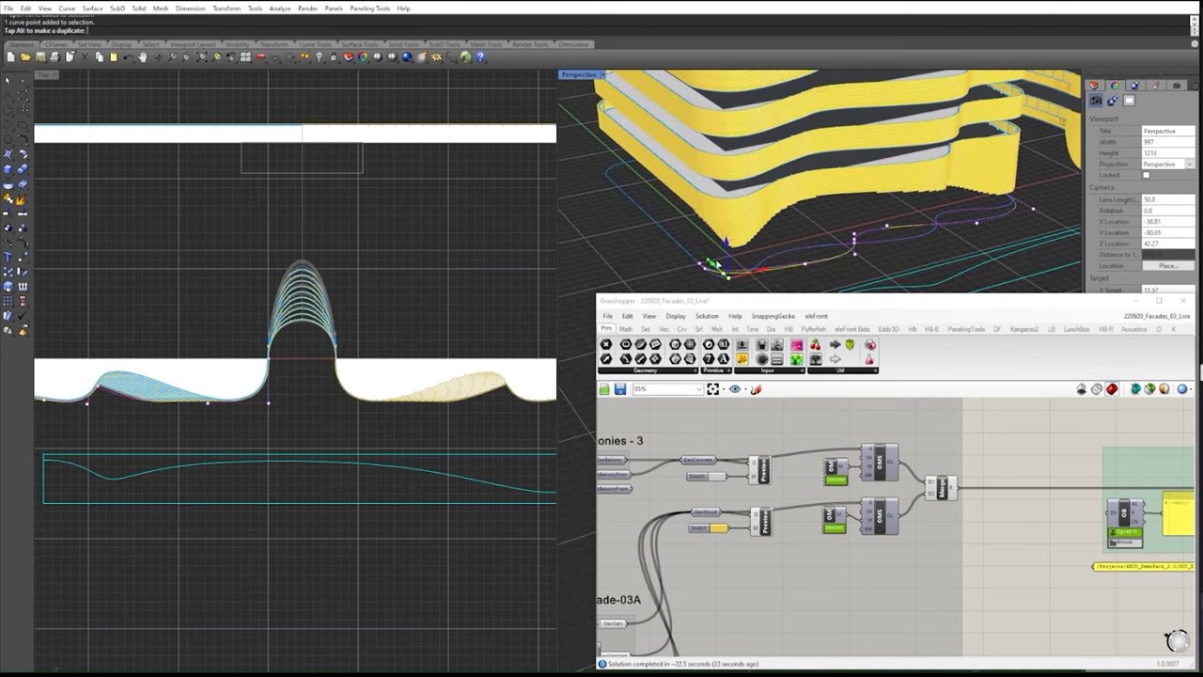
Adjust the same ground curve's corner further by pulling its control points along the front edge to reshape the rounded corner.
click(762, 266)
right_drag(725, 279, 739, 278)
click(759, 276)
drag(743, 268, 799, 279)
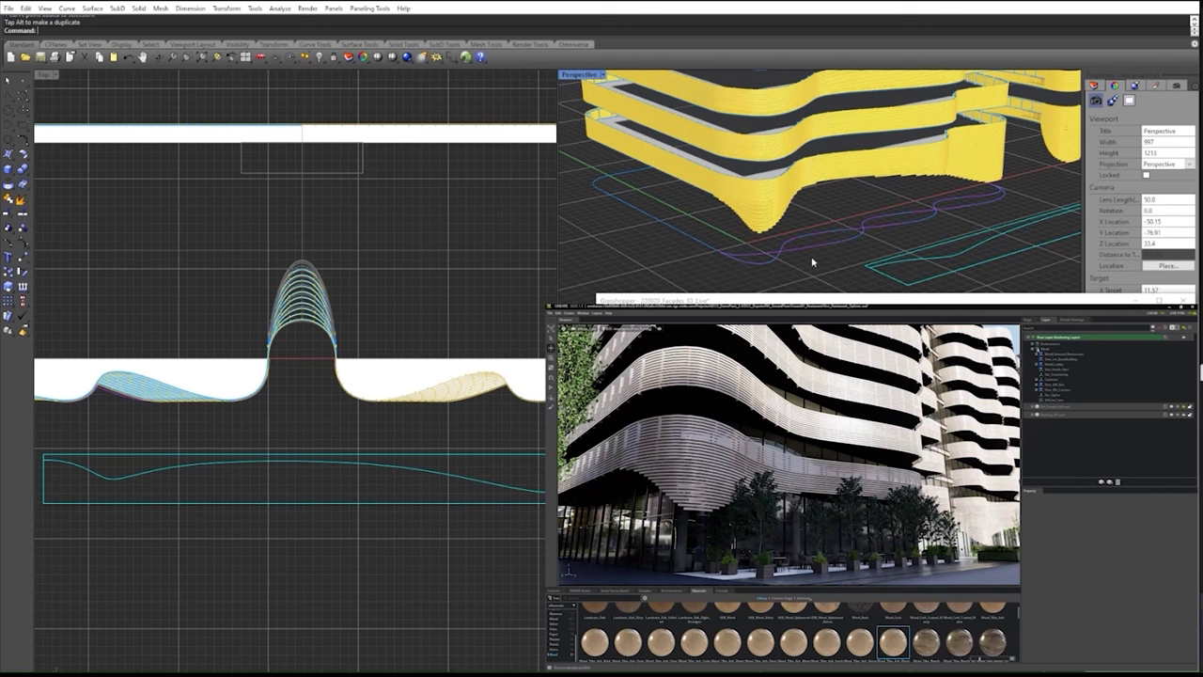
In Rhino's Top view, move the third control point of the facade profile curve up to make the dip shallower.
click(117, 483)
click(106, 491)
drag(105, 454, 106, 447)
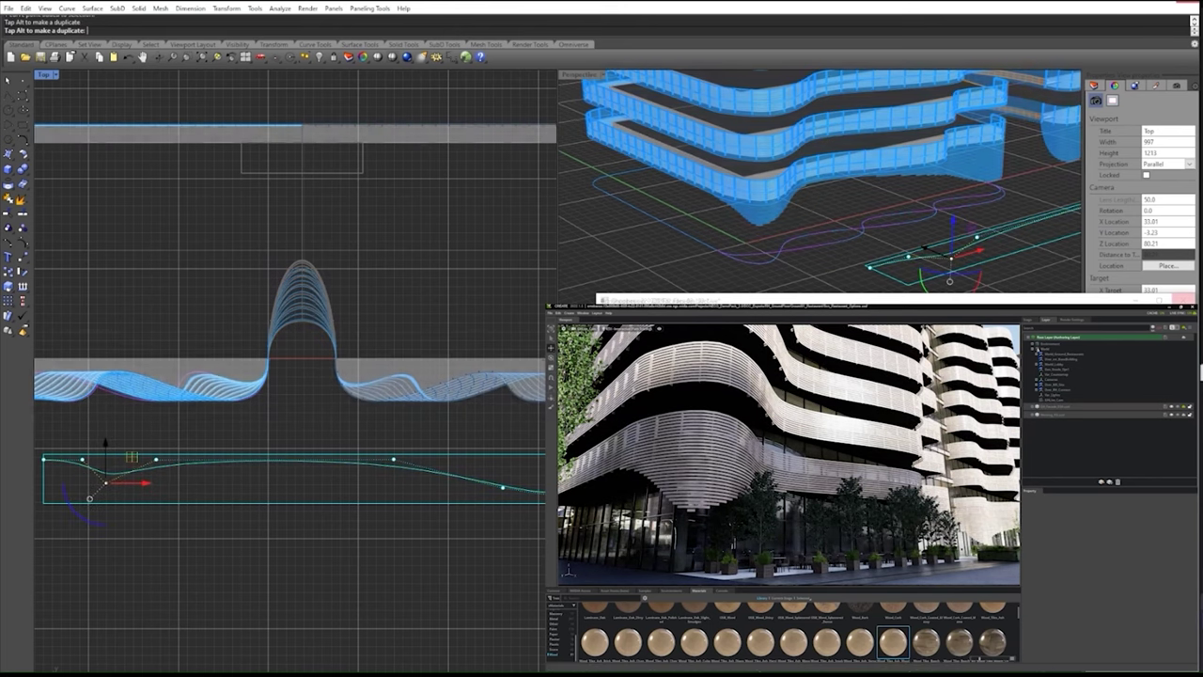
key(Escape)
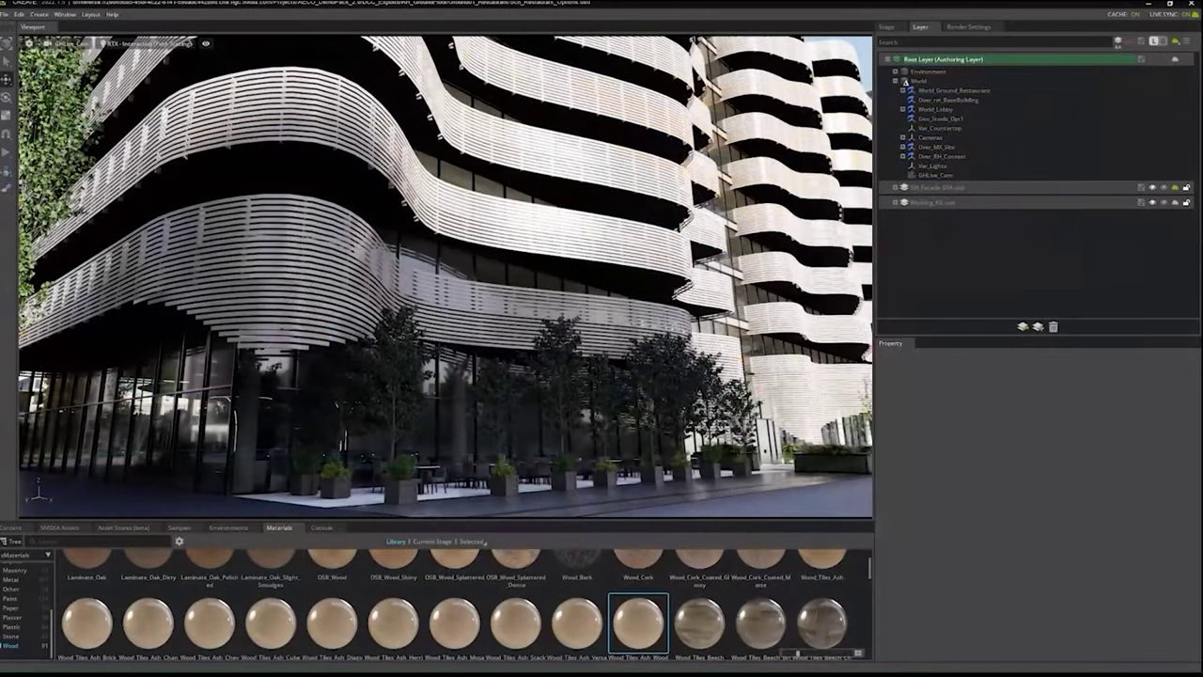
In Omniverse Create, apply the highlighted Wood_Tiles_Ash material from the library to the facade slats prim as a whole.
click(495, 289)
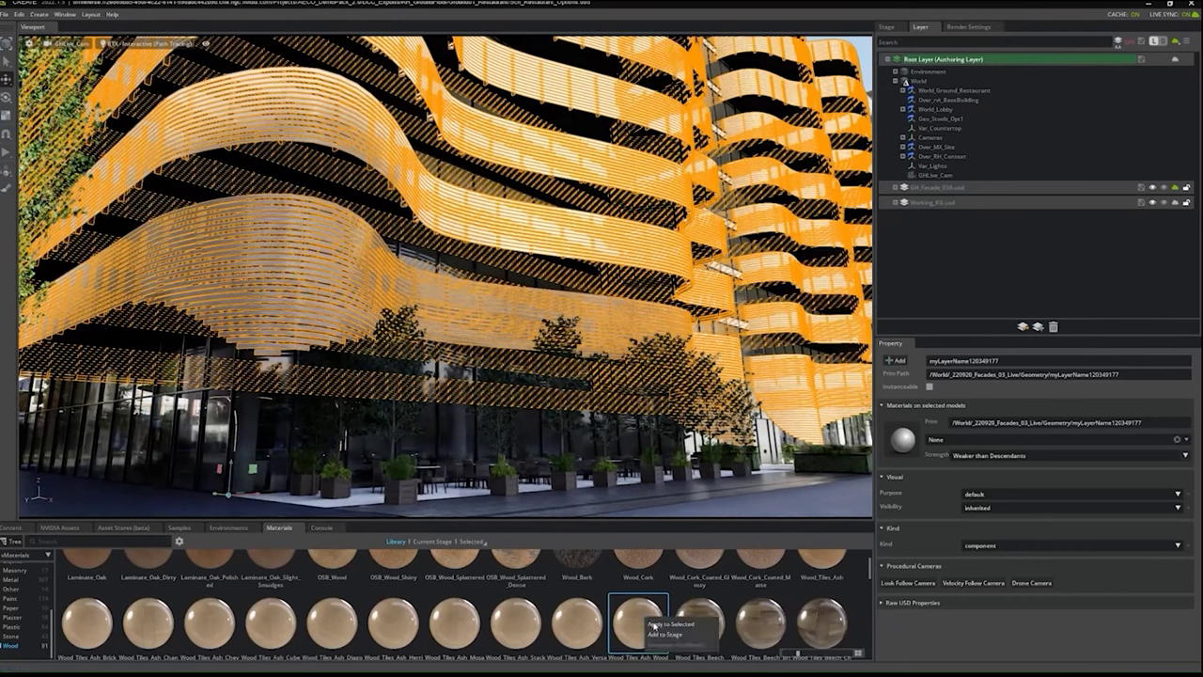
click(653, 624)
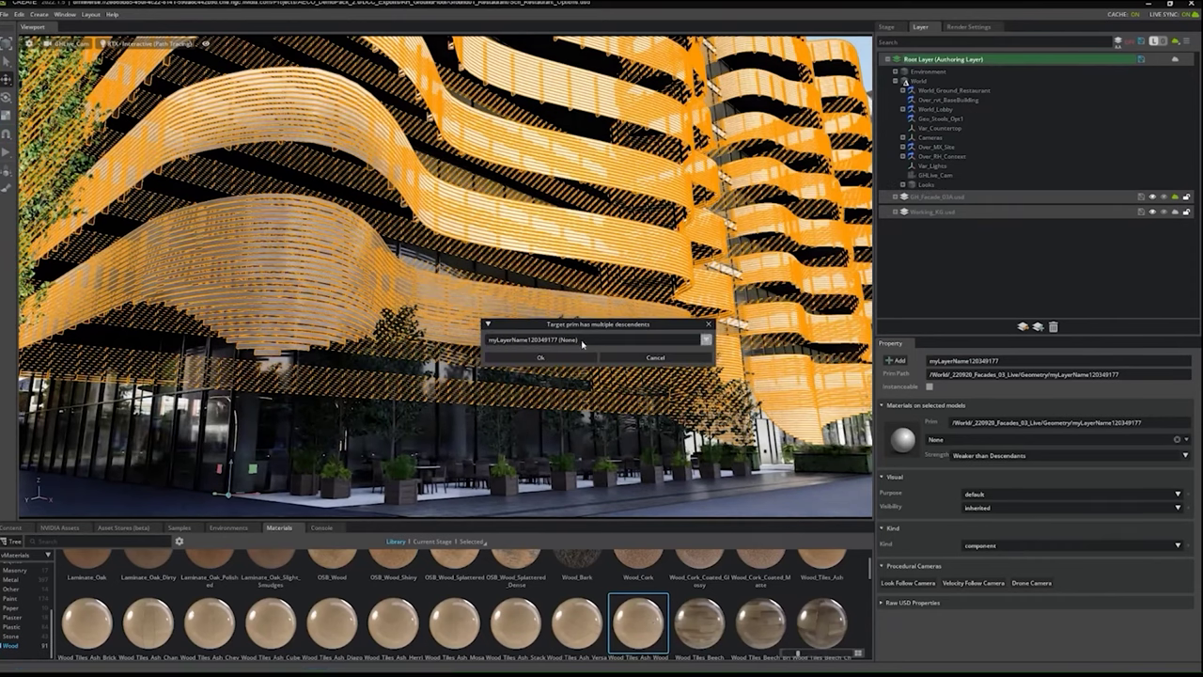
click(580, 358)
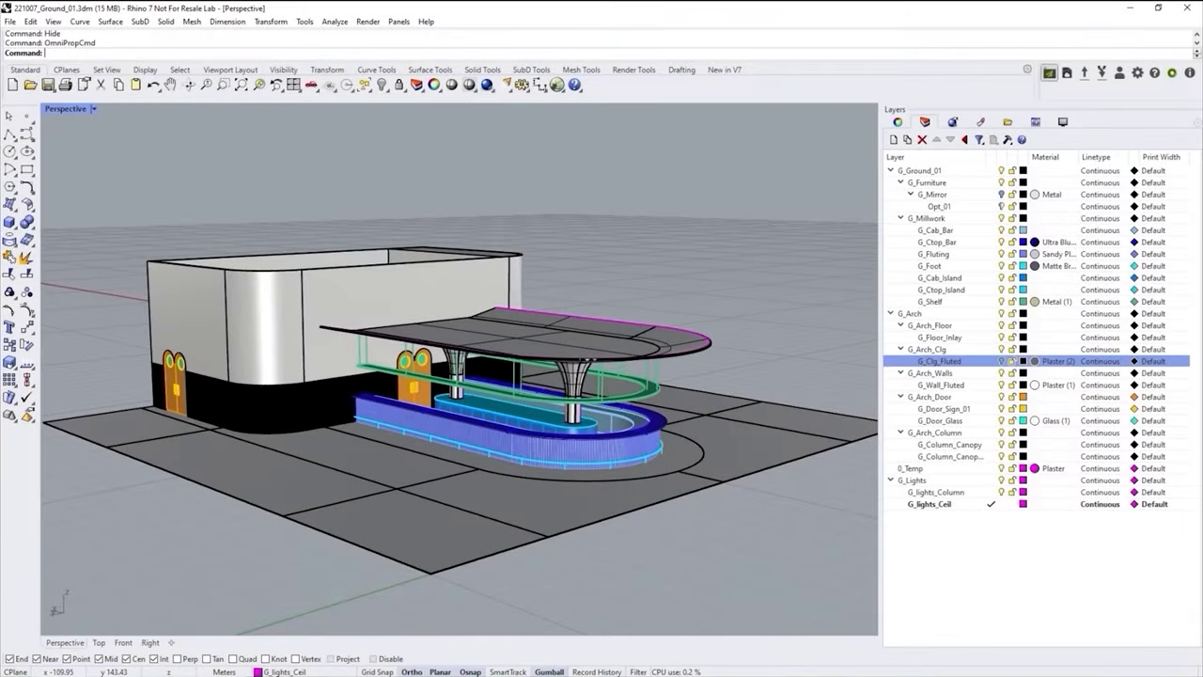
In Rhino, export the ground floor model as an Omniverse prop to RH_Ground01.usd, with separate objects, material mapping and Rhino materials enabled.
key(Return)
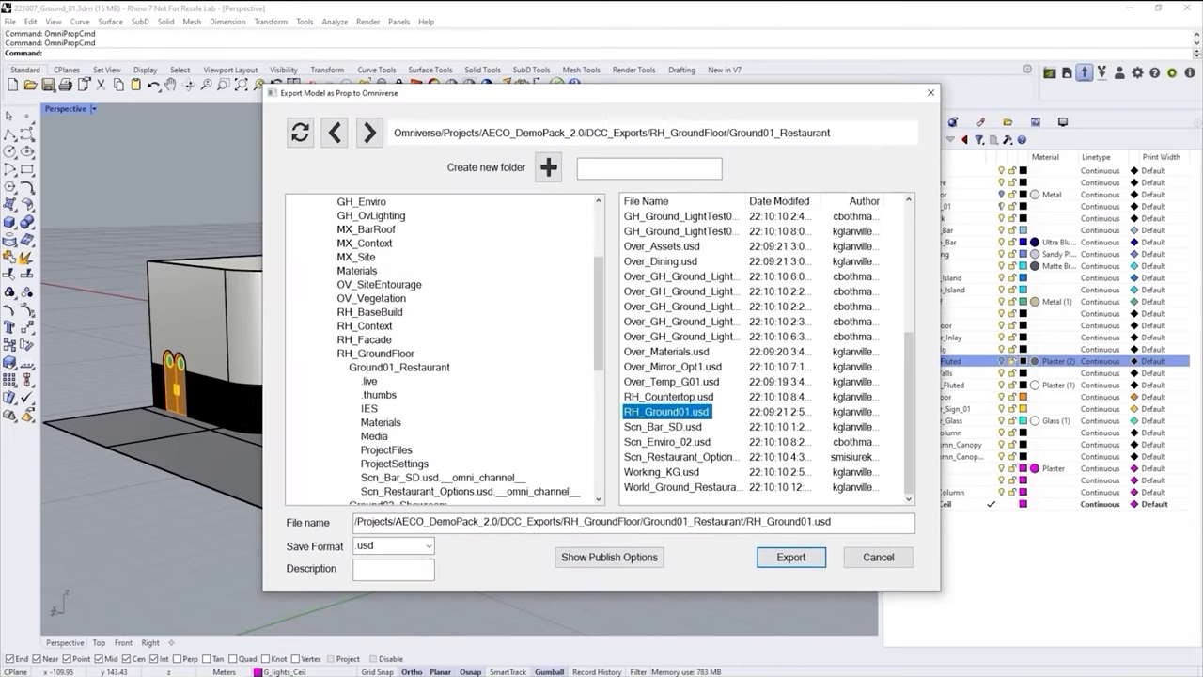
click(608, 557)
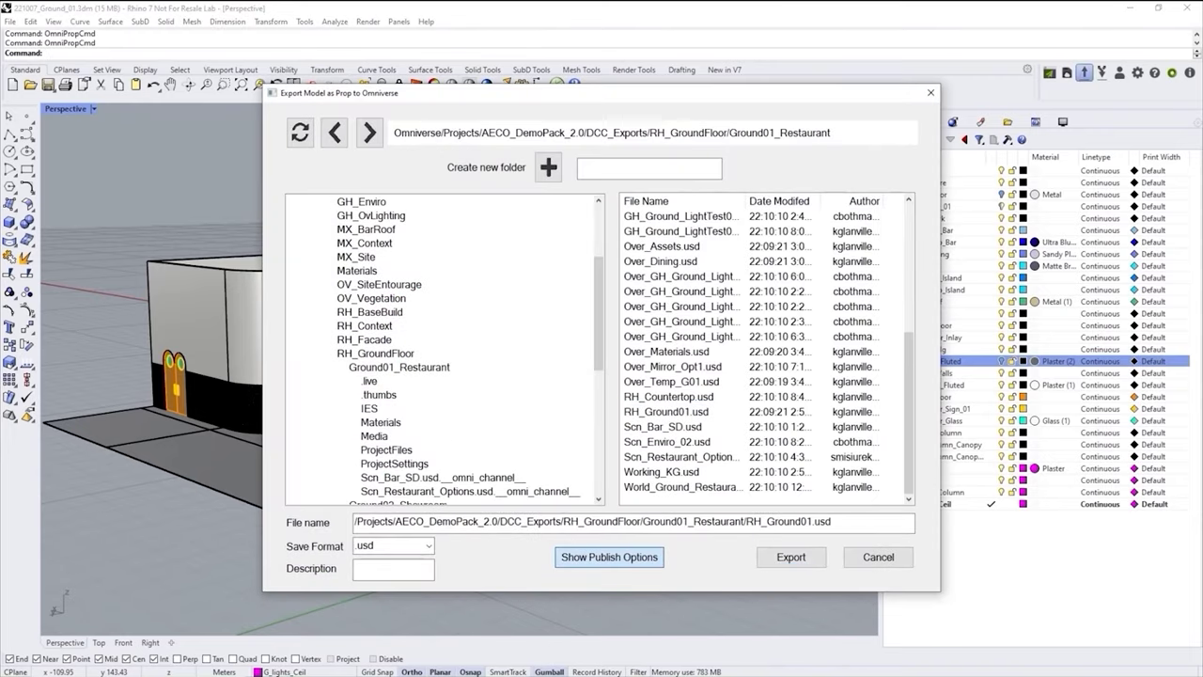
click(609, 556)
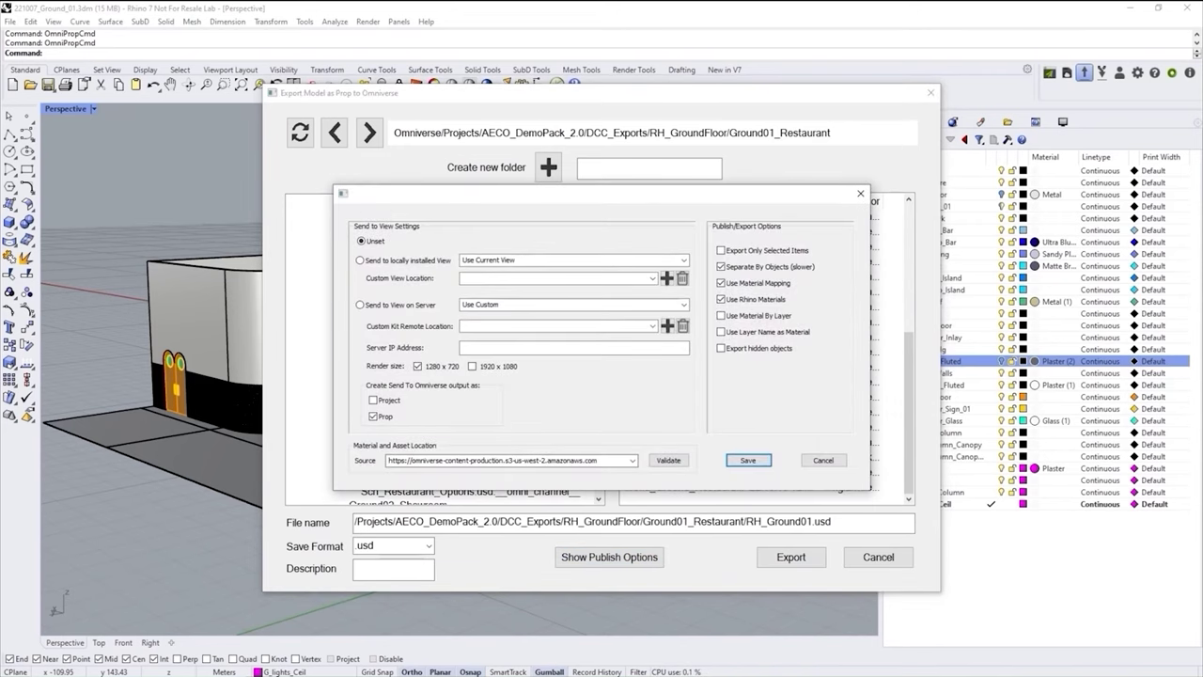
key(Return)
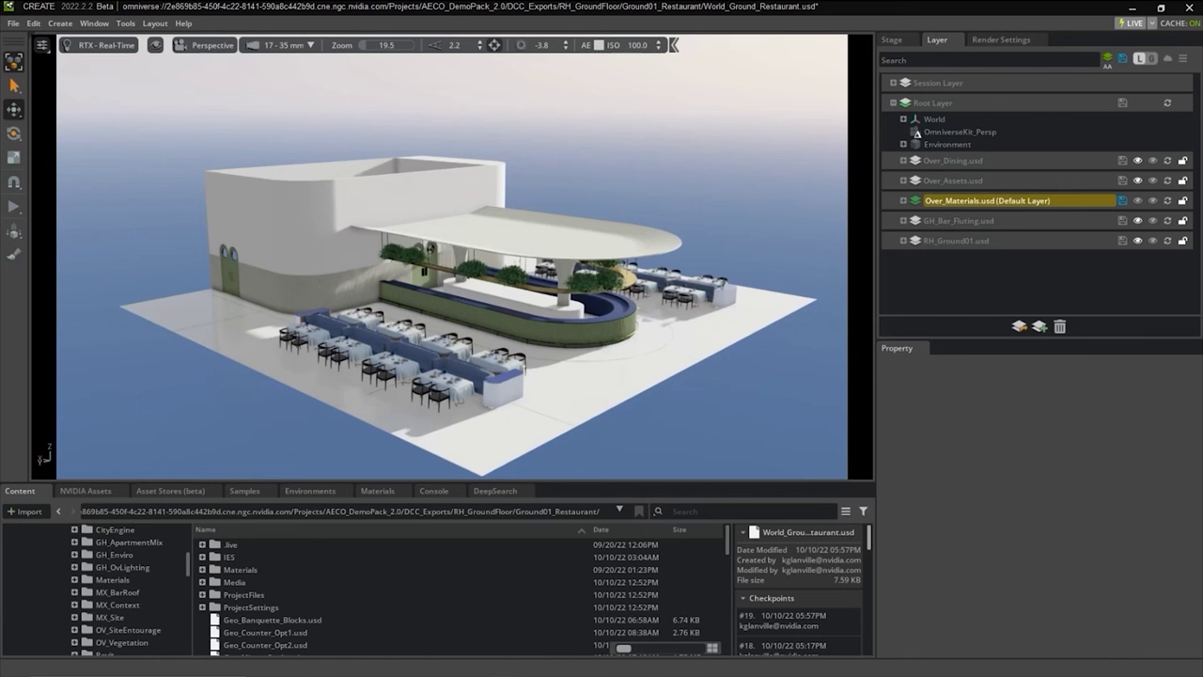
In Omniverse Create, assign the Terrazzo material to the restaurant's floor mesh under G_Arch_Floor.
scroll(451, 282, up, 3)
alt+drag(545, 348, 517, 328)
middle_drag(564, 376, 479, 342)
click(526, 376)
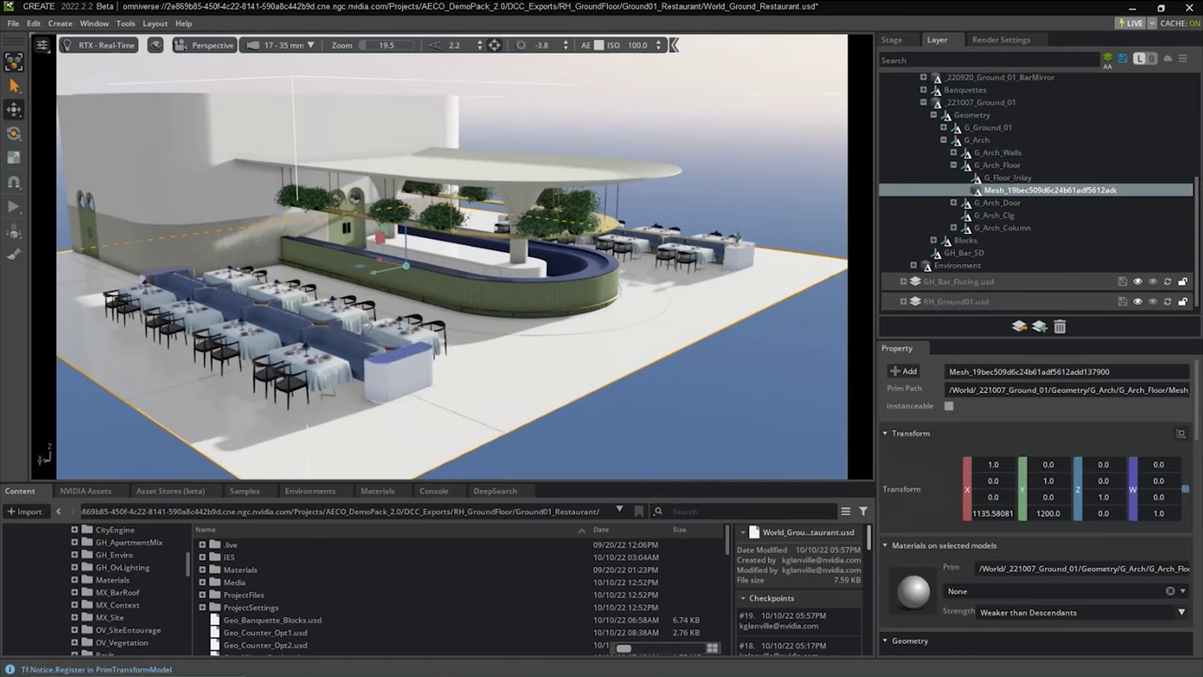
click(1061, 590)
text(terr)
click(1004, 622)
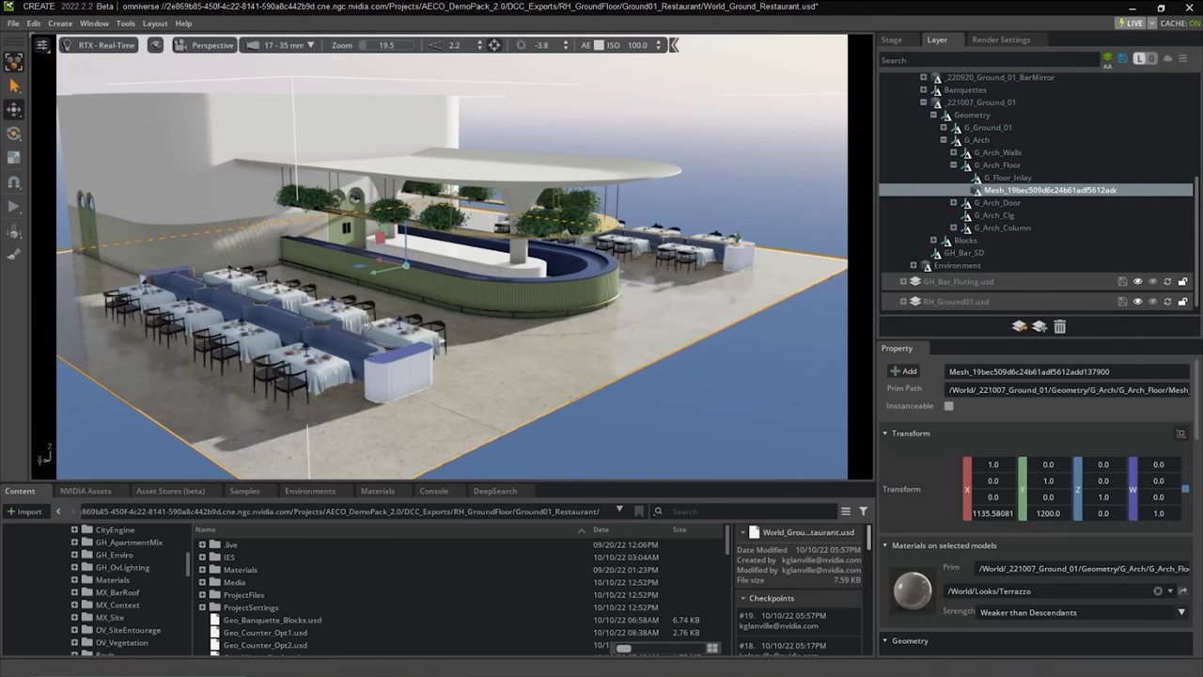
scroll(451, 282, down, 3)
key(Escape)
middle_drag(376, 329, 574, 291)
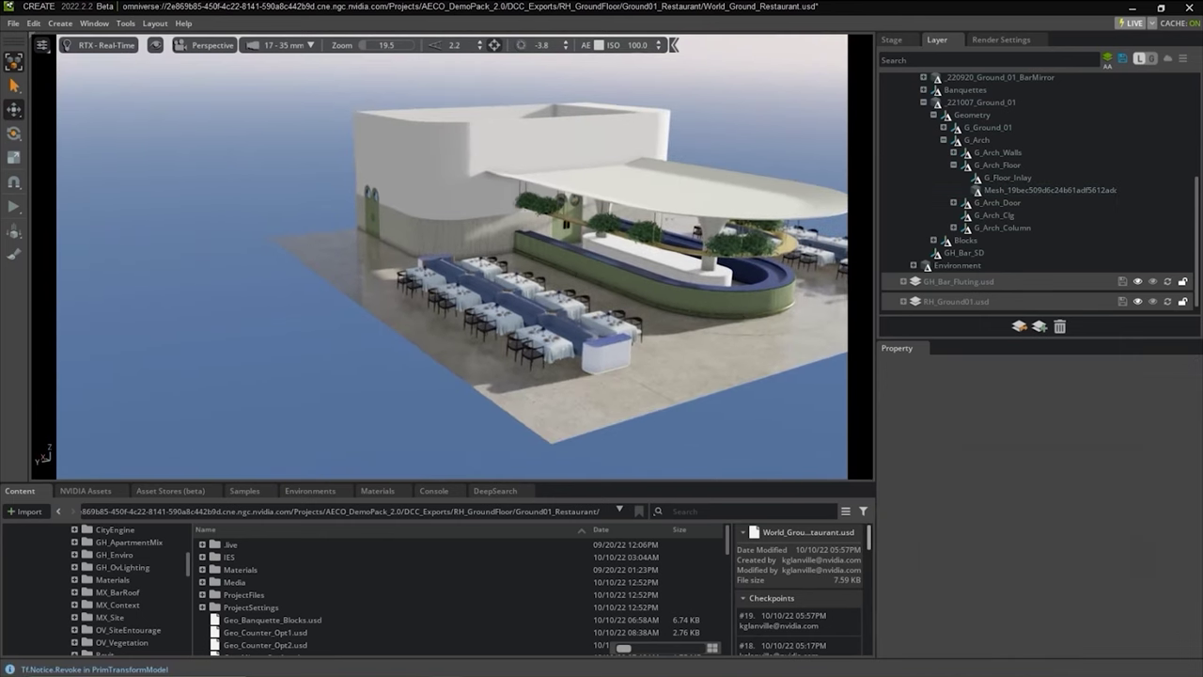
Apply the Linen_Blue textile material to the bar island cabinets in G_Cab_Island.
scroll(451, 282, up, 3)
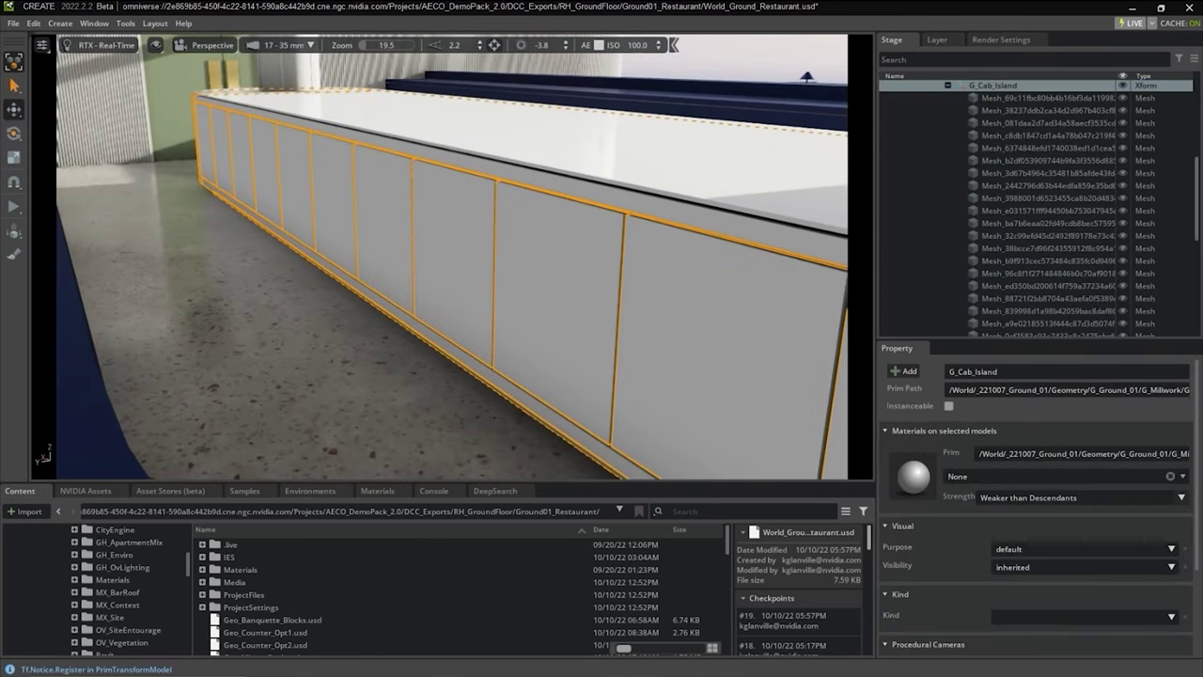
click(378, 491)
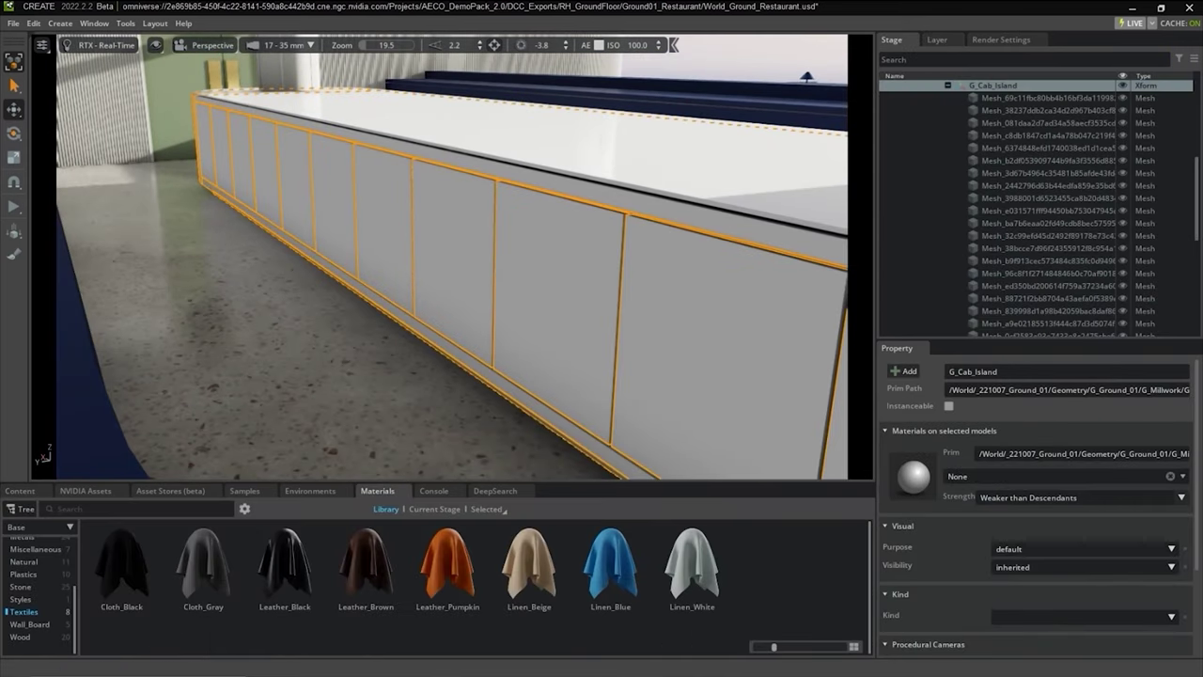
right_click(613, 569)
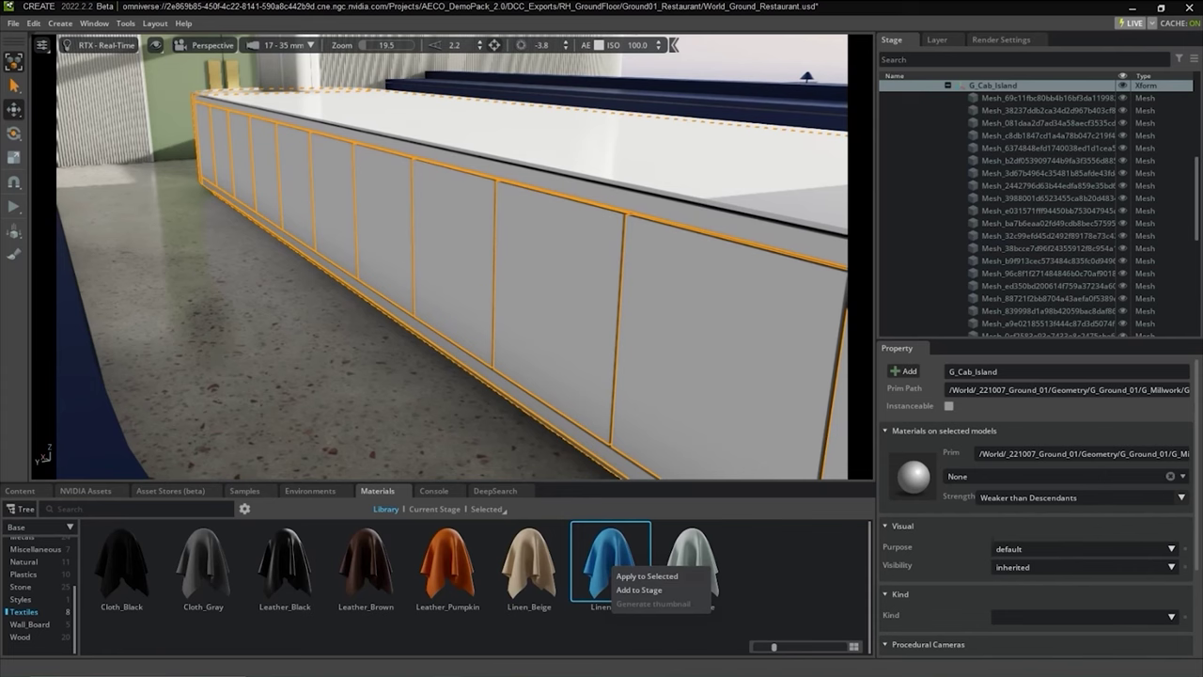
click(647, 576)
Darken the Linen_Blue material by changing its Color Tint to a neutral dark grey.
click(913, 477)
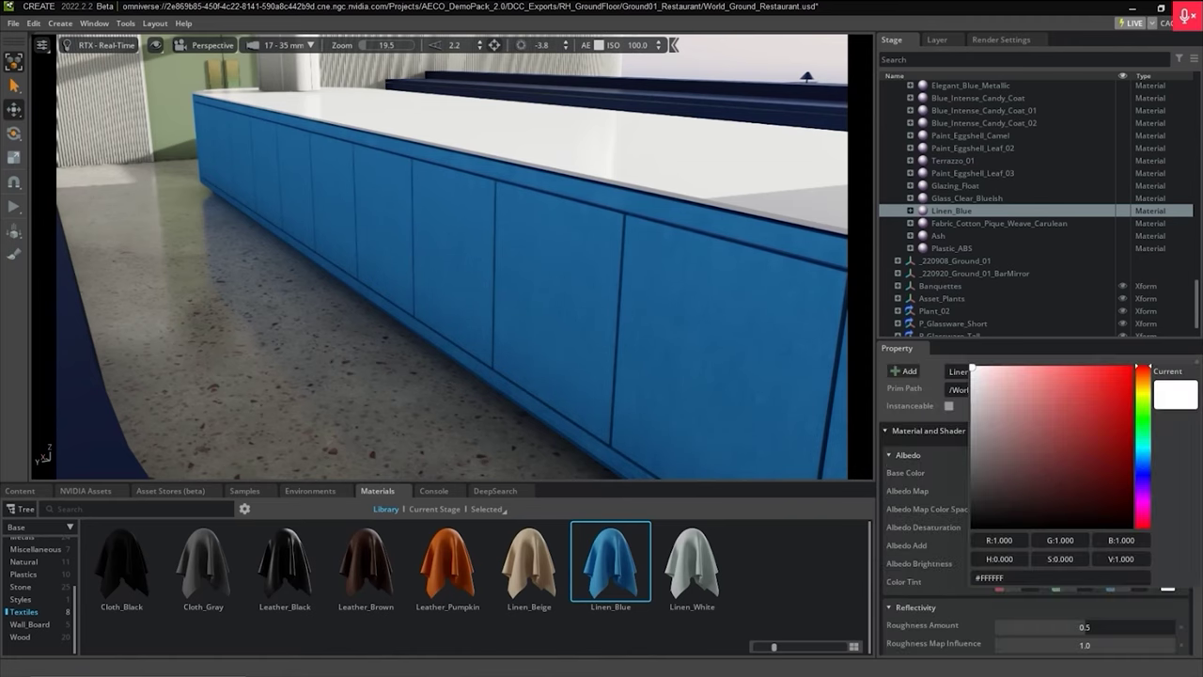
drag(1071, 413, 1022, 433)
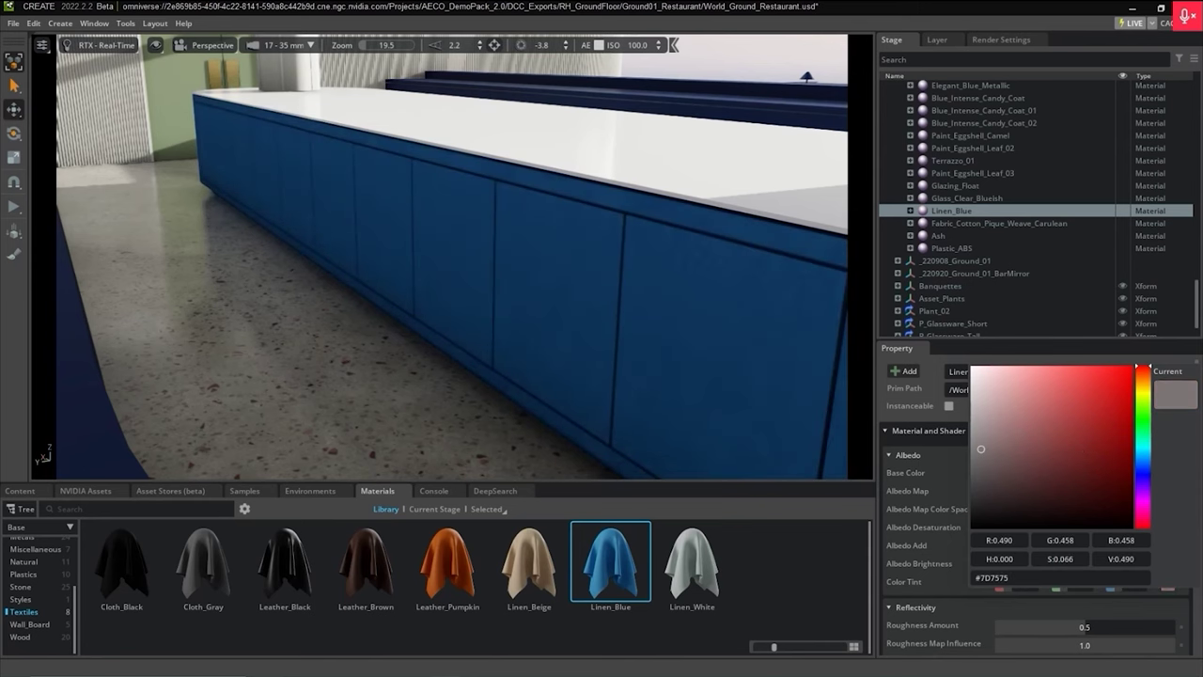
drag(980, 449, 972, 465)
Apply the Aluminum_Anodized_Blue metal material to the island countertop mesh in G_Ctop_Island.
click(412, 172)
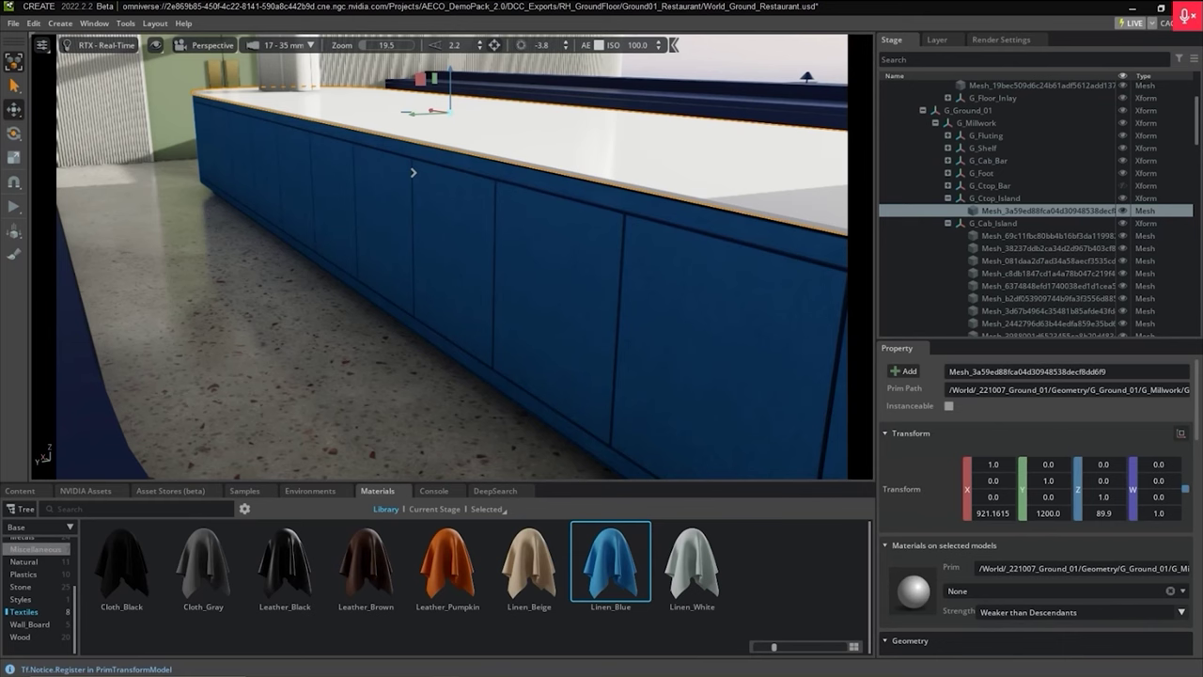
click(26, 538)
click(284, 561)
right_click(284, 560)
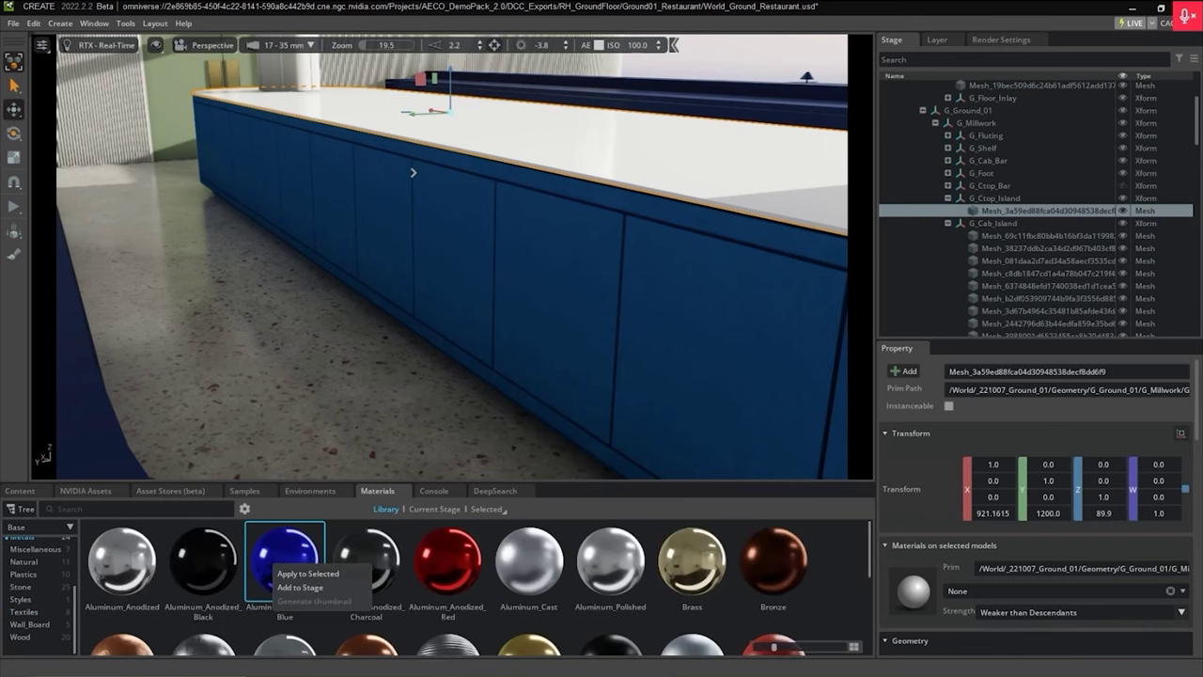
click(310, 570)
alt+right_drag(414, 173, 414, 234)
key(Escape)
middle_drag(413, 234, 368, 337)
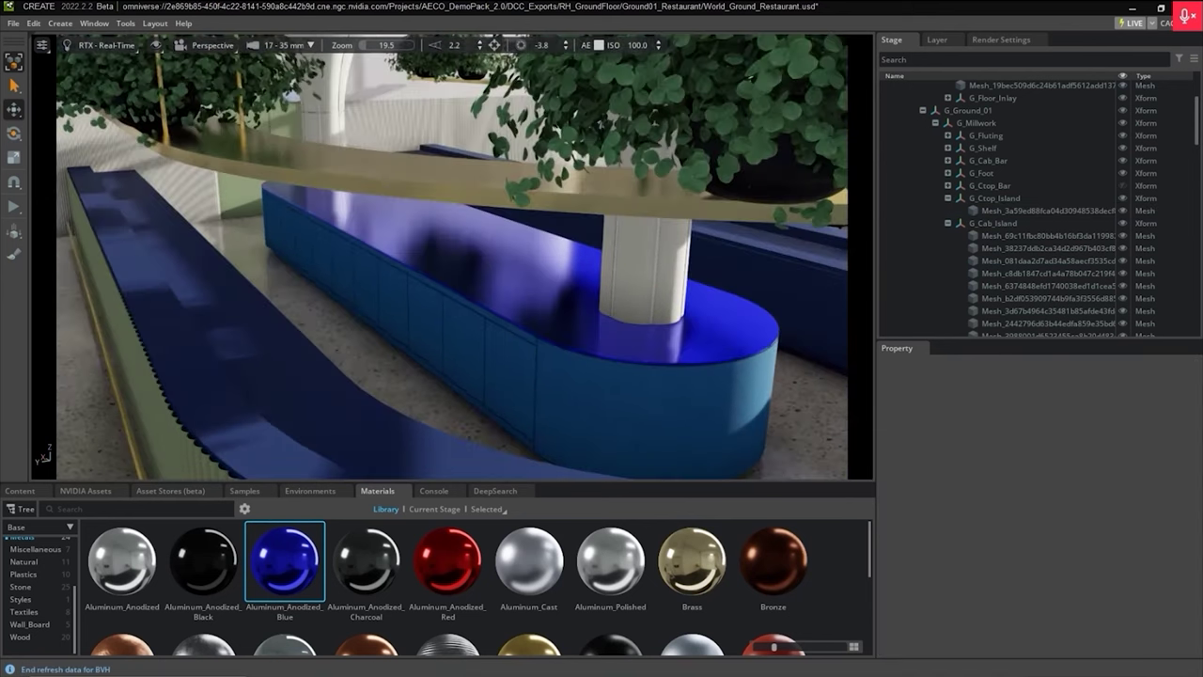
Place the SM_Cup_C4_1 glass from the glassware results on a bar shelf and duplicate it into a row of three.
right_drag(361, 237, 324, 239)
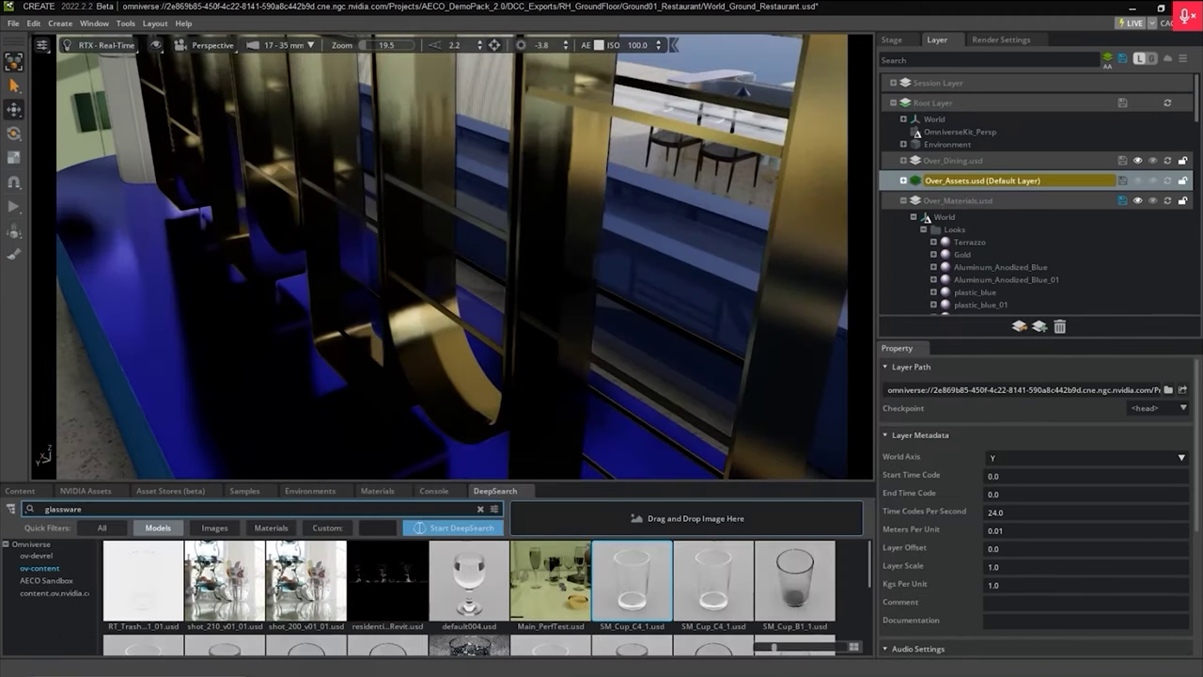
drag(633, 577, 615, 351)
drag(616, 351, 439, 151)
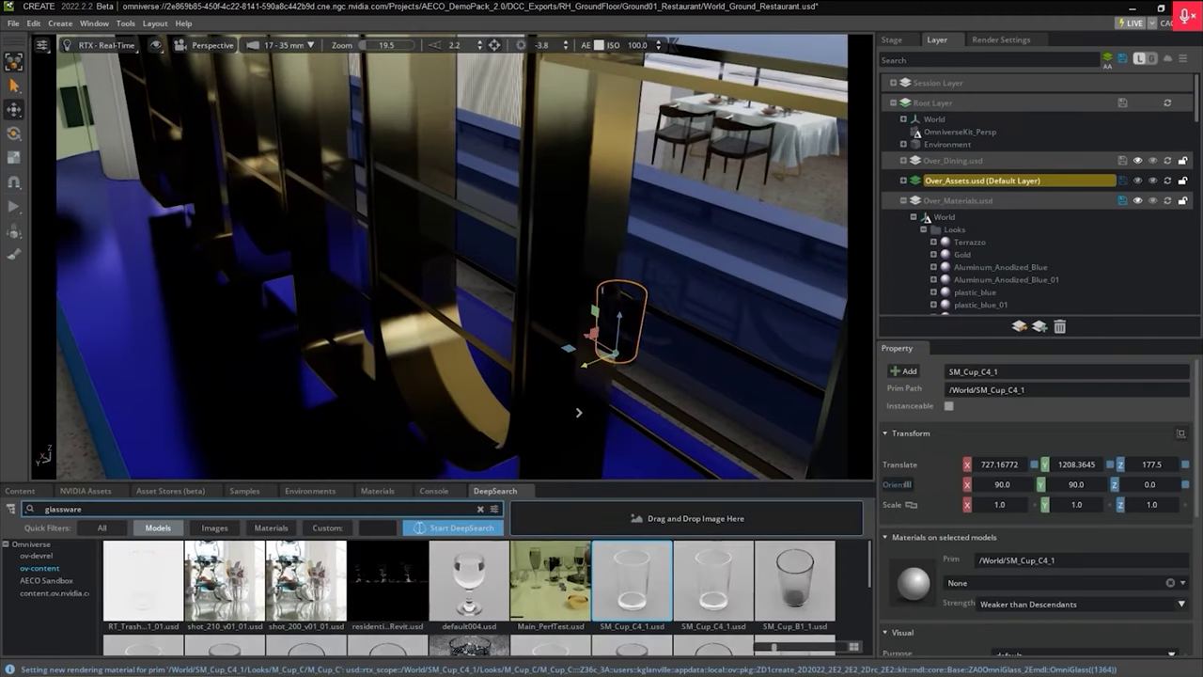
key(ctrl+d)
shift+click(617, 325)
shift+click(663, 354)
Duplicate the row of three glasses onto the shelves above.
key(ctrl+d)
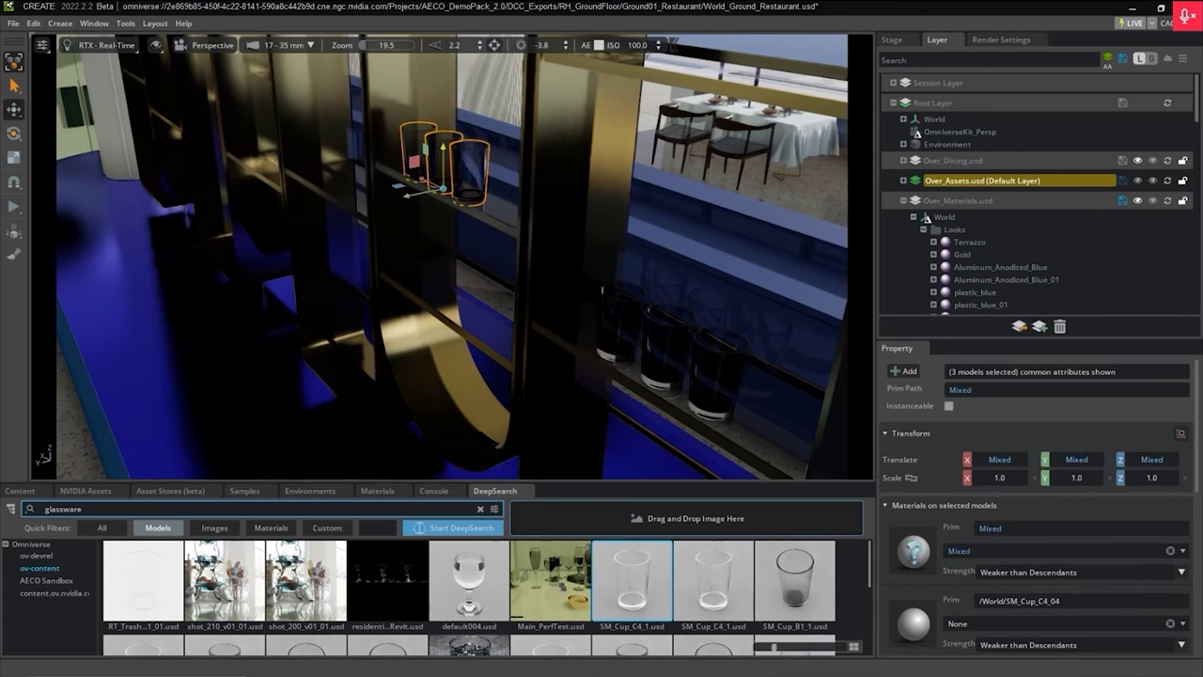
right_drag(439, 150, 413, 477)
key(s)
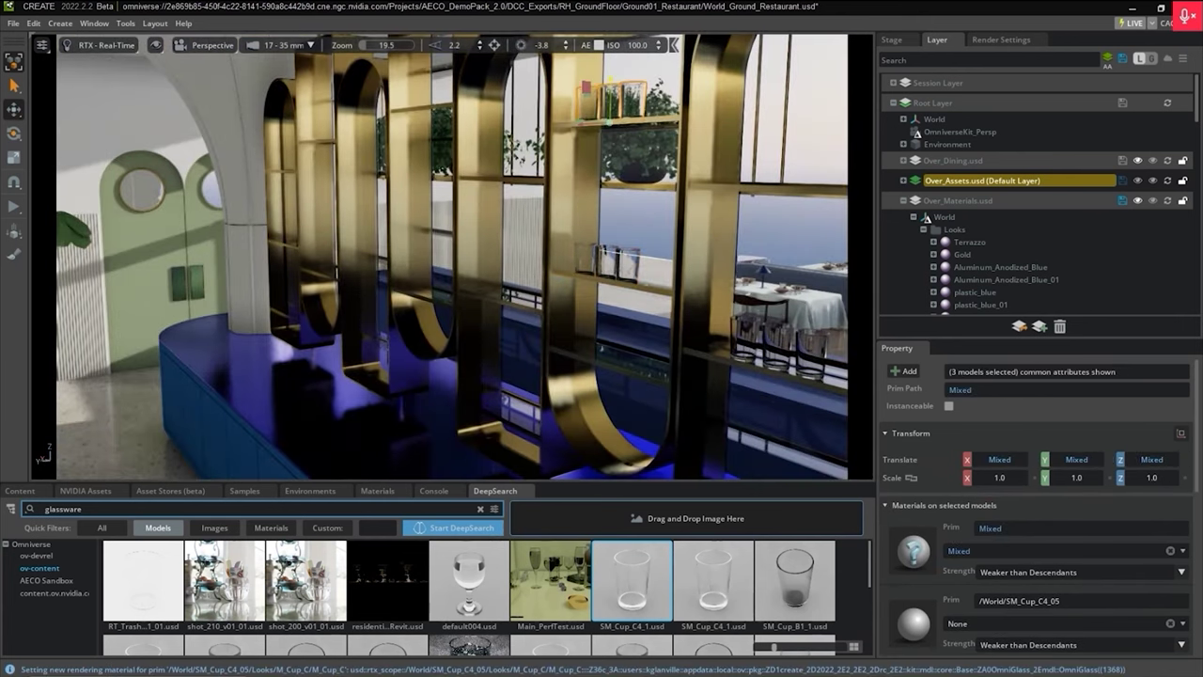
key(Escape)
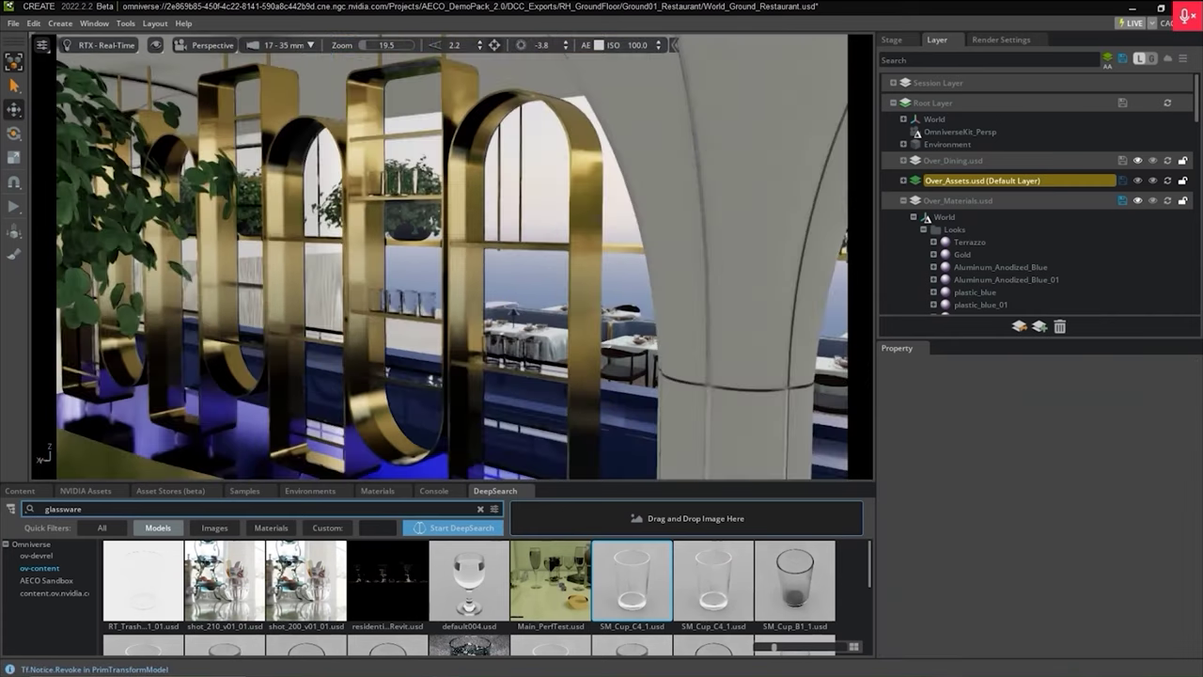
Place another SM_Cup_C4_1 glass on a lower shelf of the brass shelving and duplicate it twice along the shelf.
key(w)
right_drag(451, 259, 446, 295)
drag(631, 581, 420, 394)
key(ctrl+d)
key(ctrl+d)
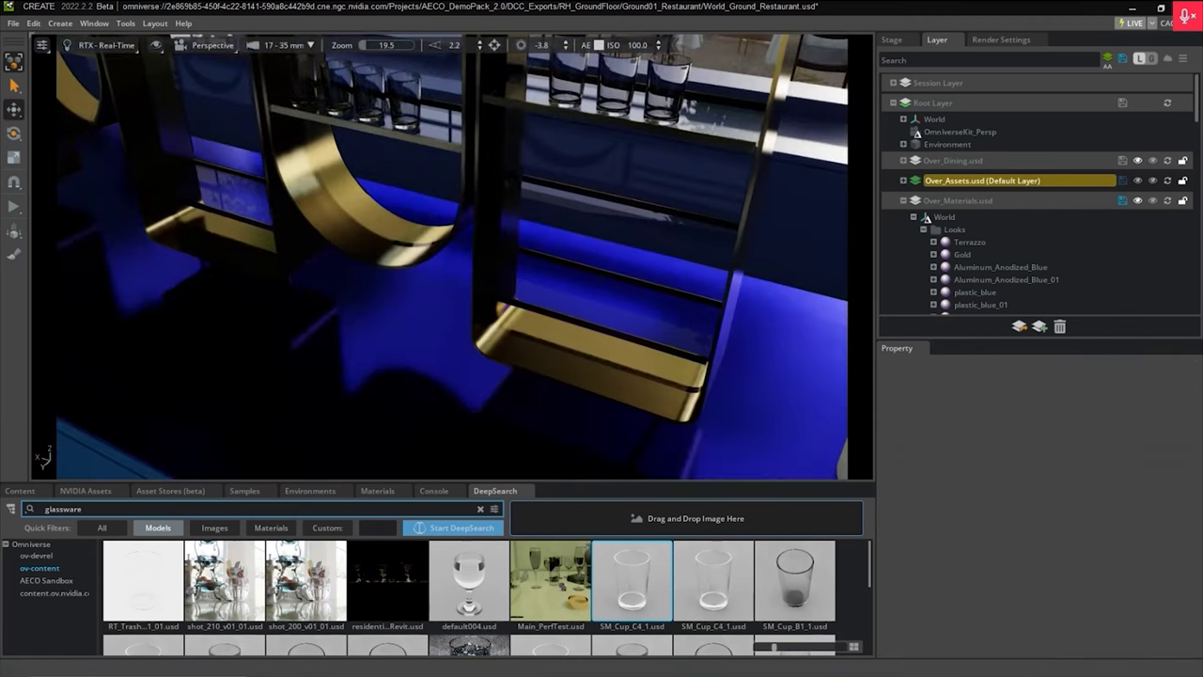
Place a stemmed wine glass from the glassware results on the bottom shelf of the end unit and duplicate it into a row of three.
click(507, 282)
click(470, 329)
scroll(470, 597, down, 3)
scroll(470, 596, up, 1)
scroll(564, 602, up, 1)
scroll(564, 601, down, 1)
drag(794, 615, 465, 320)
key(w)
key(ctrl+d)
key(Escape)
scroll(457, 390, down, 3)
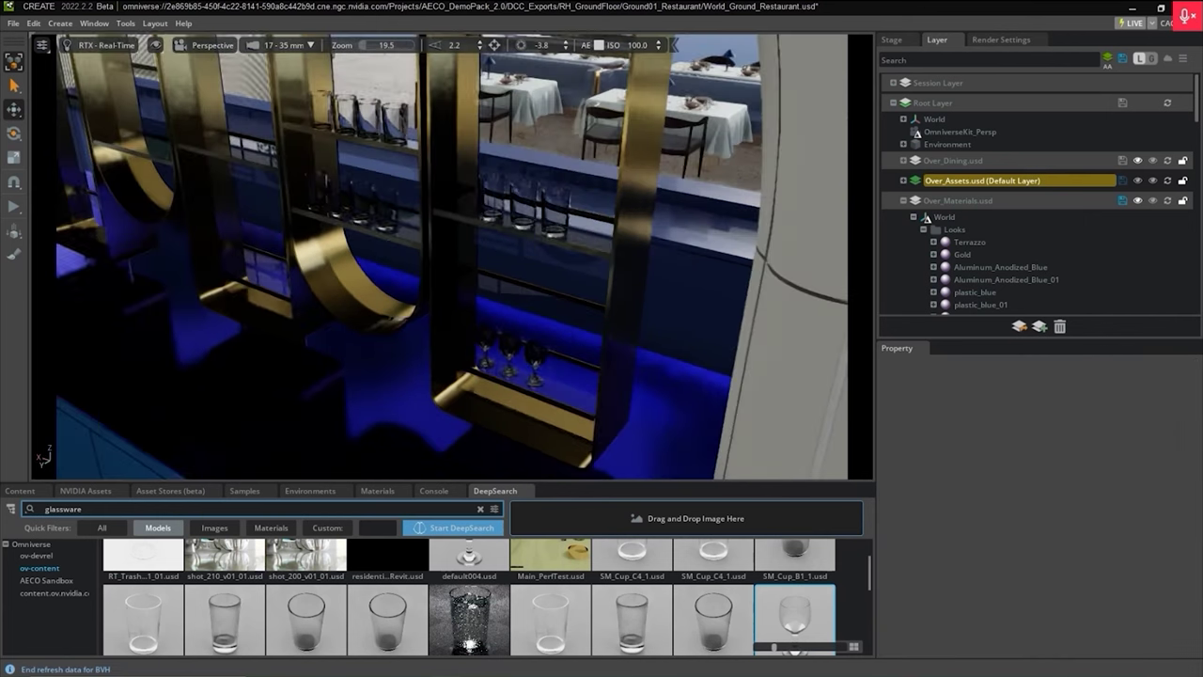
key(ctrl+z)
key(Escape)
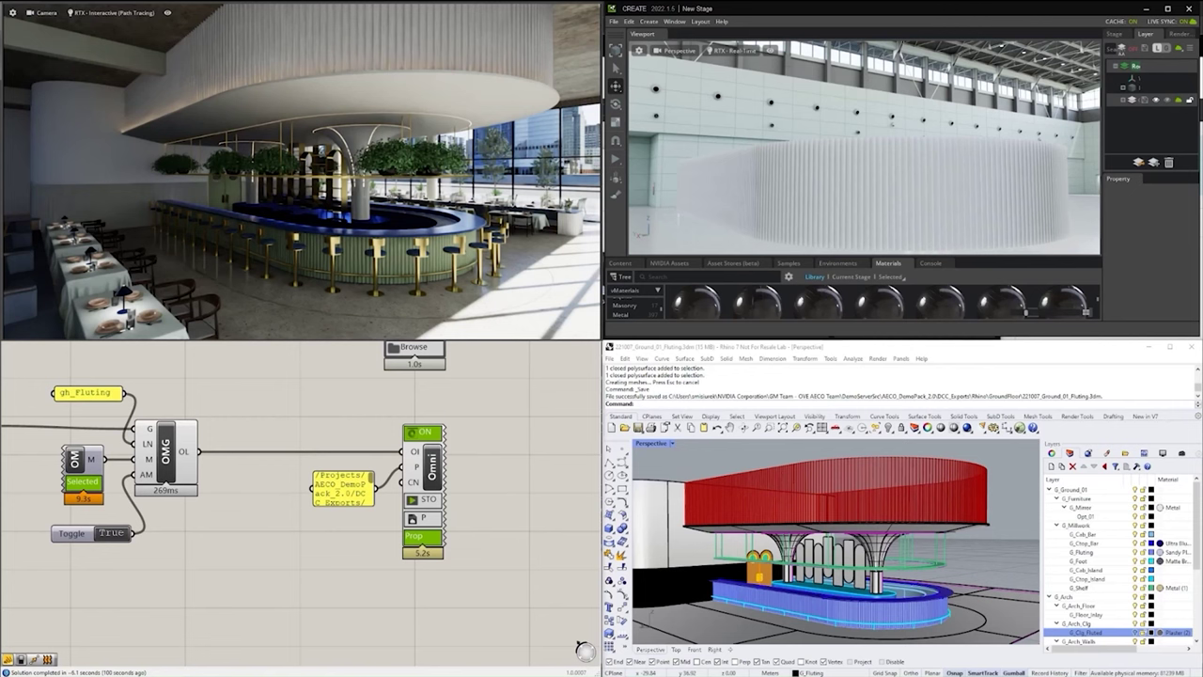
Try flute widths of 0.40, 0.74 and 0.27 on the ceiling fluting in Grasshopper, and set the width to 0.36.
right_drag(268, 578, 357, 576)
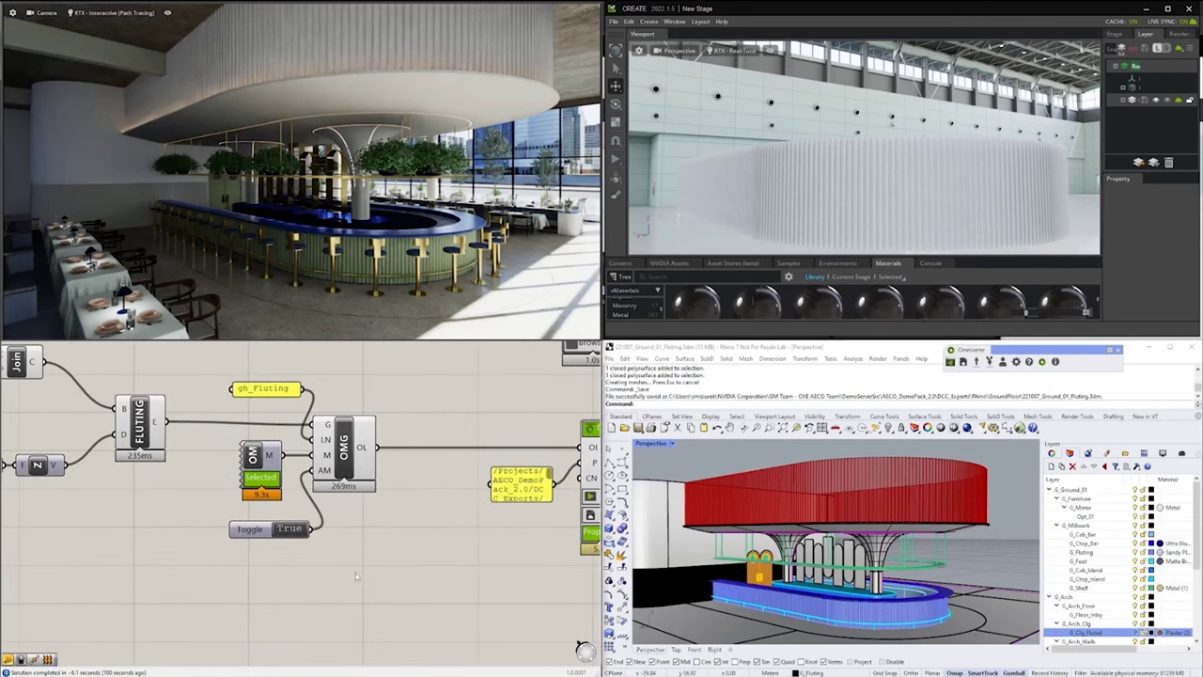
right_drag(50, 580, 375, 580)
right_drag(117, 582, 401, 565)
right_drag(194, 562, 425, 576)
right_drag(130, 534, 489, 552)
scroll(114, 492, up, 5)
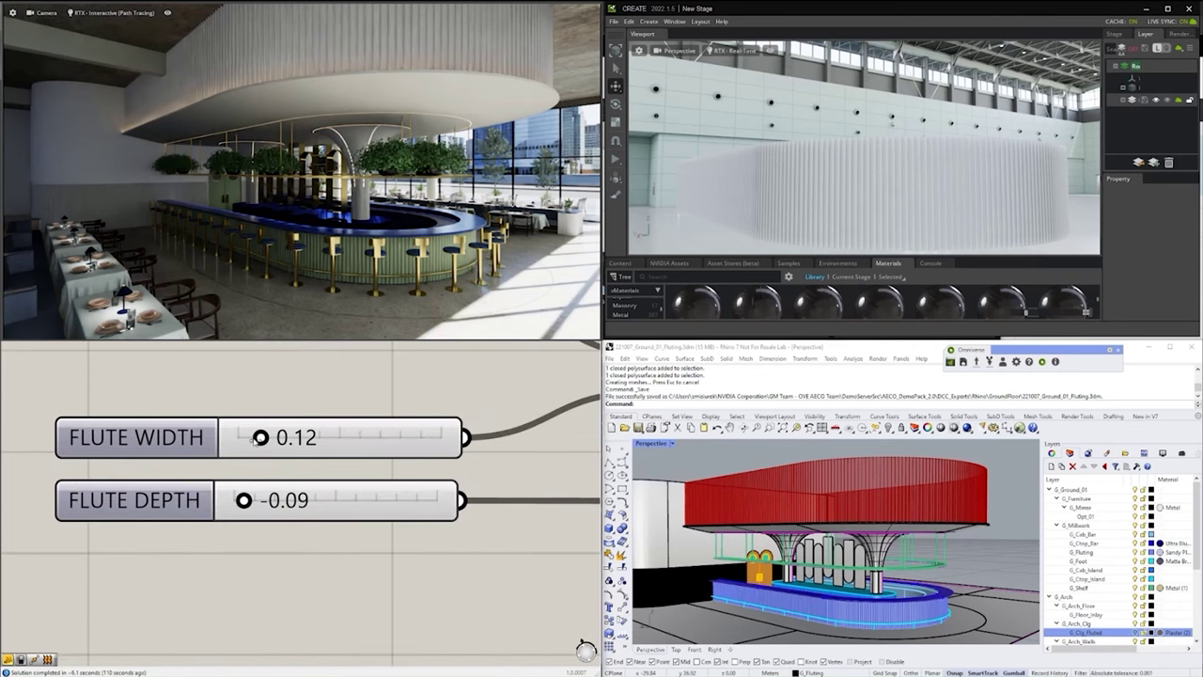
drag(261, 437, 318, 437)
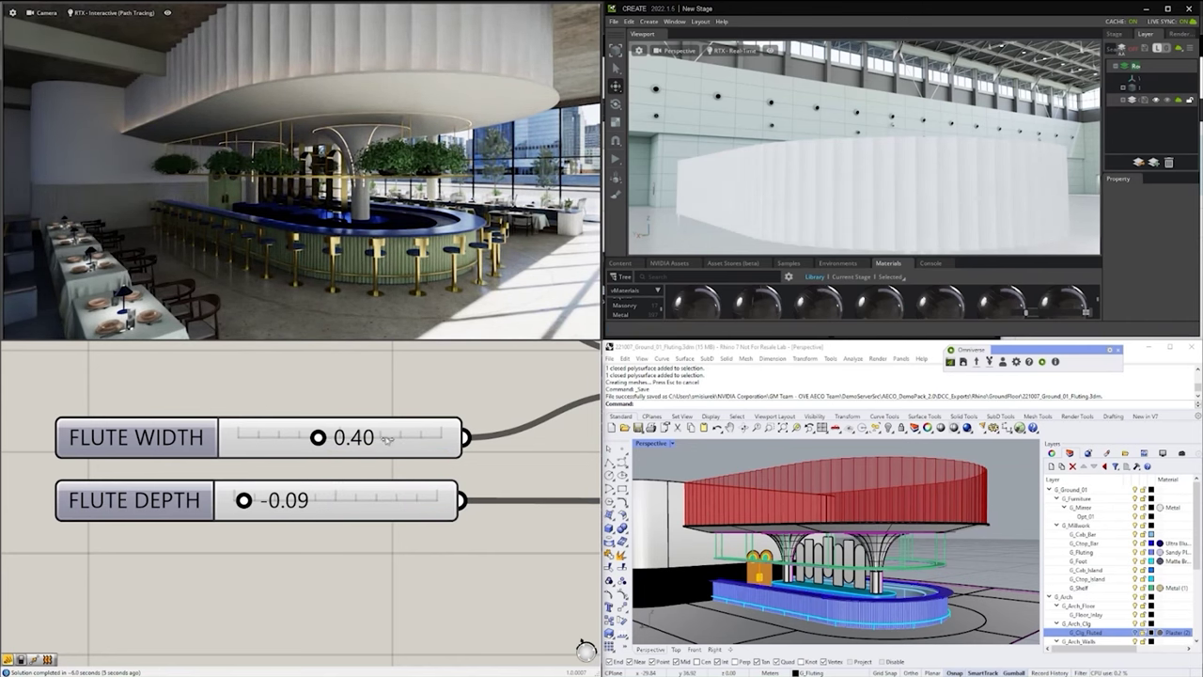
click(384, 438)
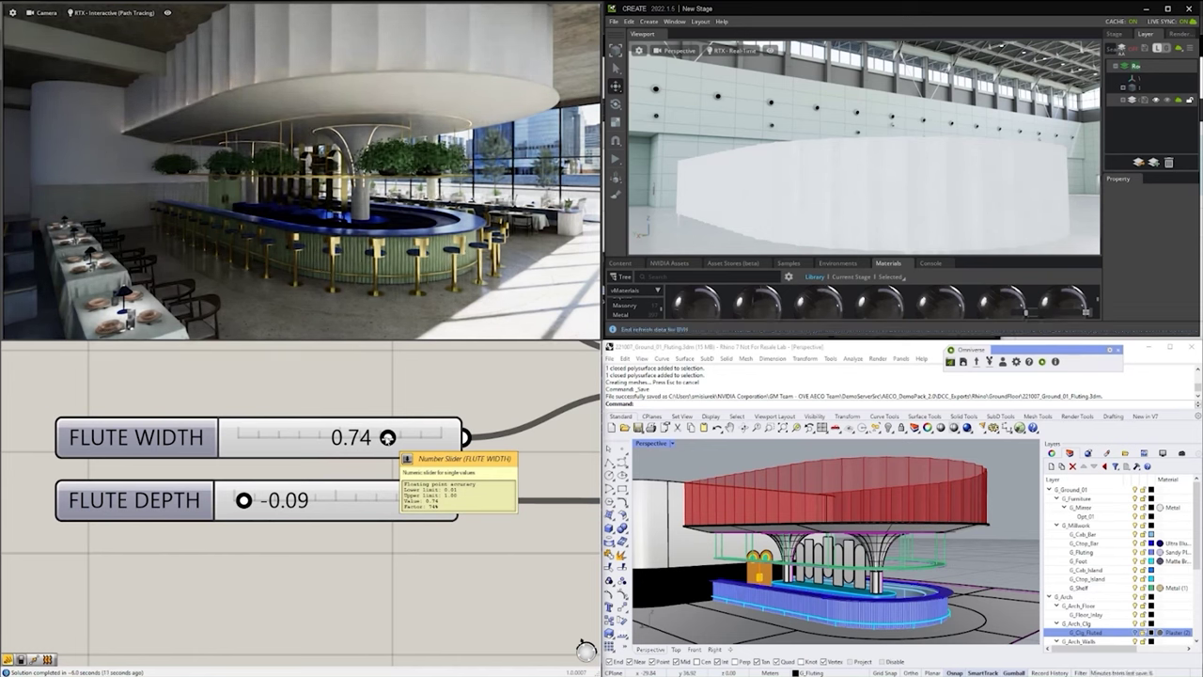
drag(349, 438, 290, 438)
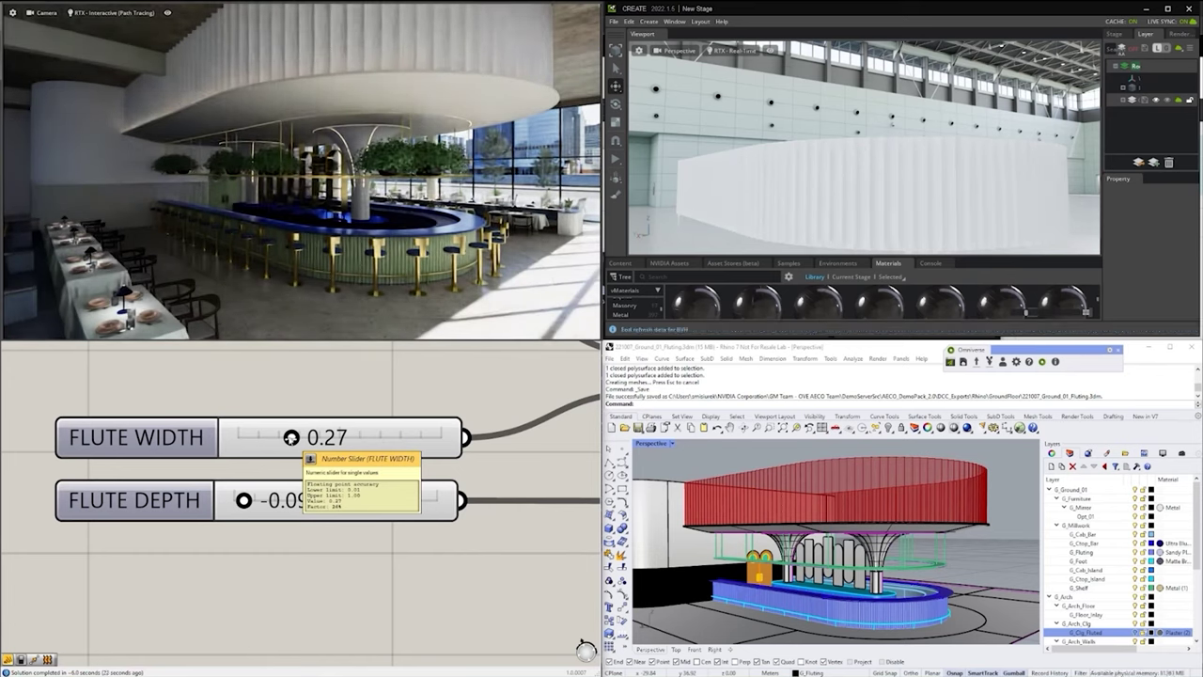
drag(302, 439, 309, 439)
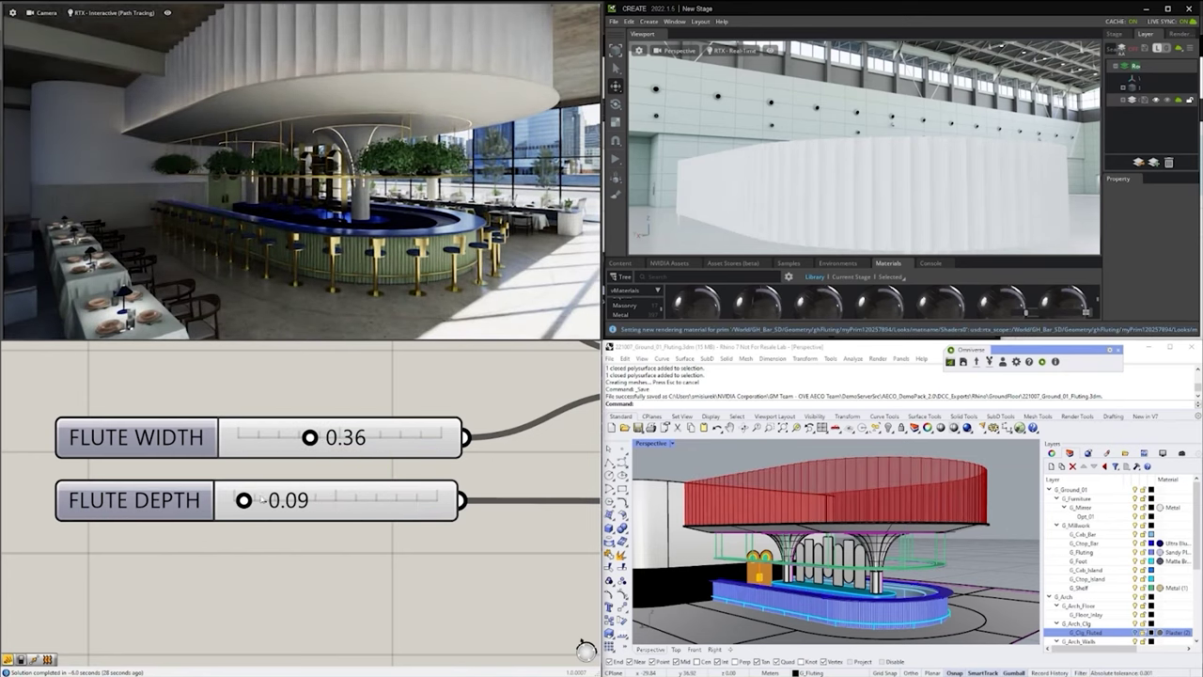
Try a flute depth of 0.04, set it to -0.06, and reduce the flute width.
drag(268, 501, 374, 503)
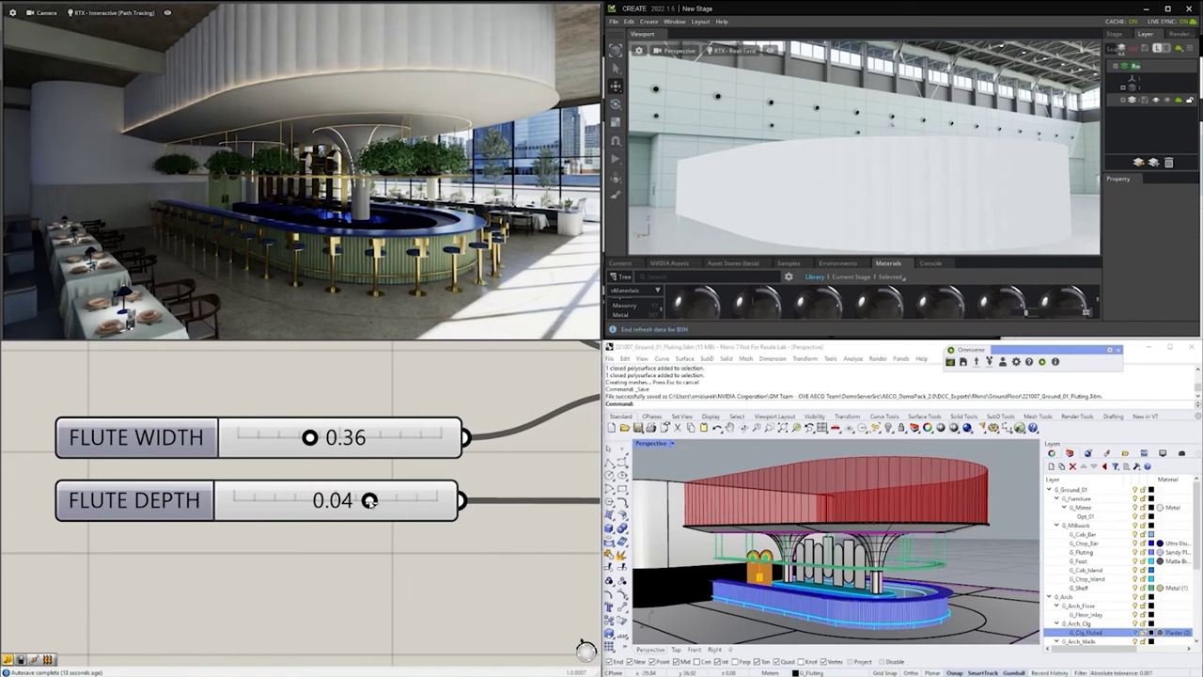
drag(370, 501, 273, 501)
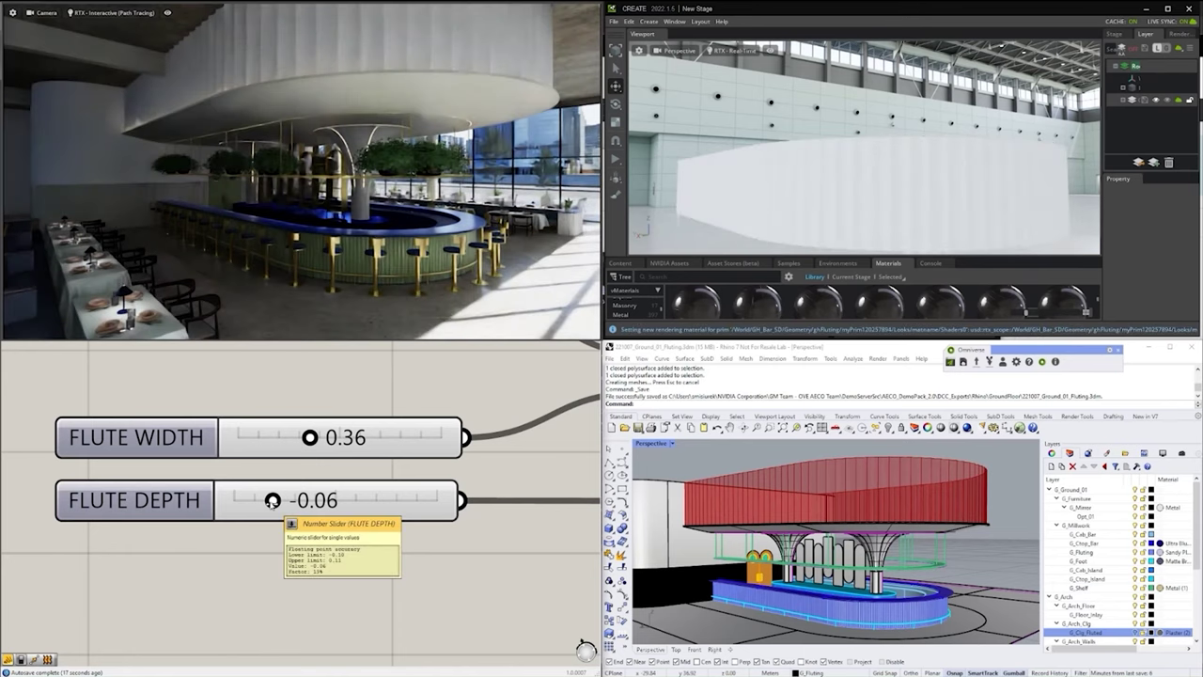
drag(300, 441, 268, 443)
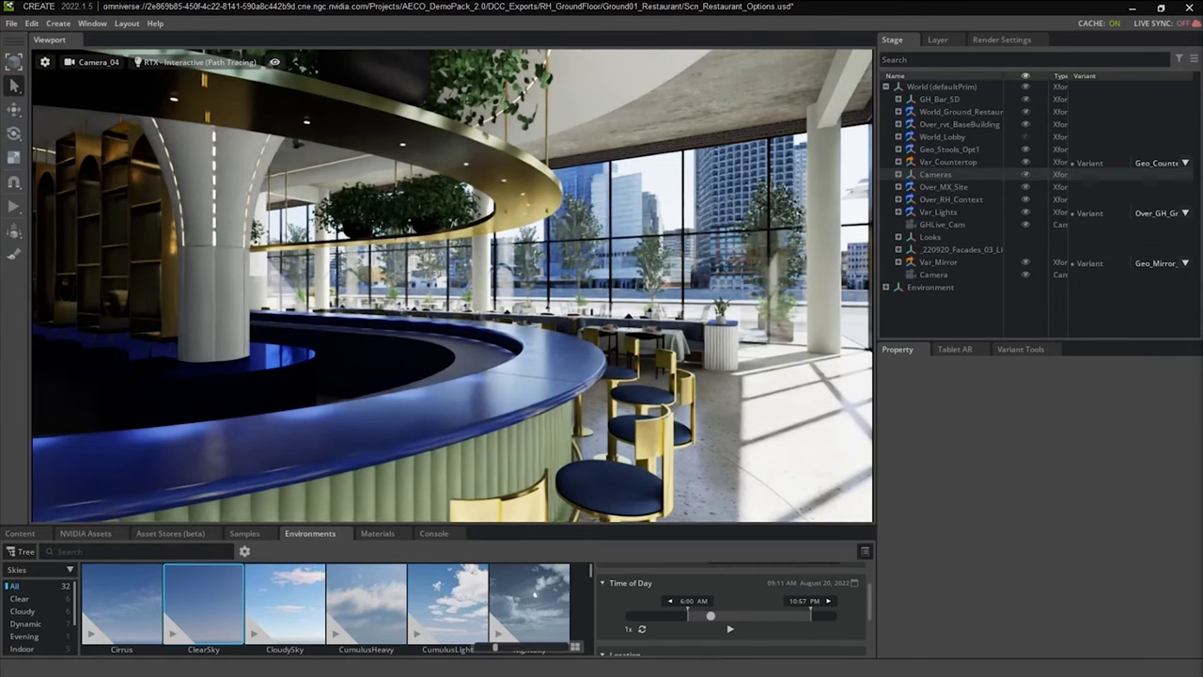
Compare the bar's countertop variants by switching Var_Countertop between Geo_Counter_Opt2 and Geo_Counter_Opt1.
click(1184, 164)
click(1155, 191)
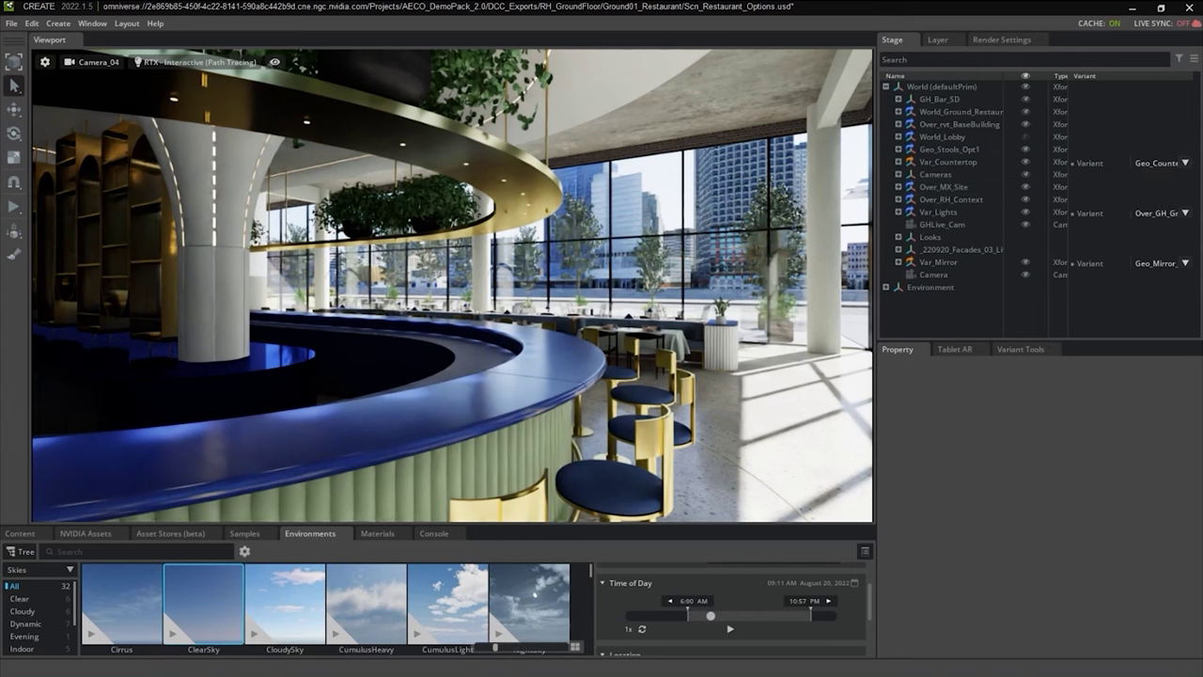
click(1185, 162)
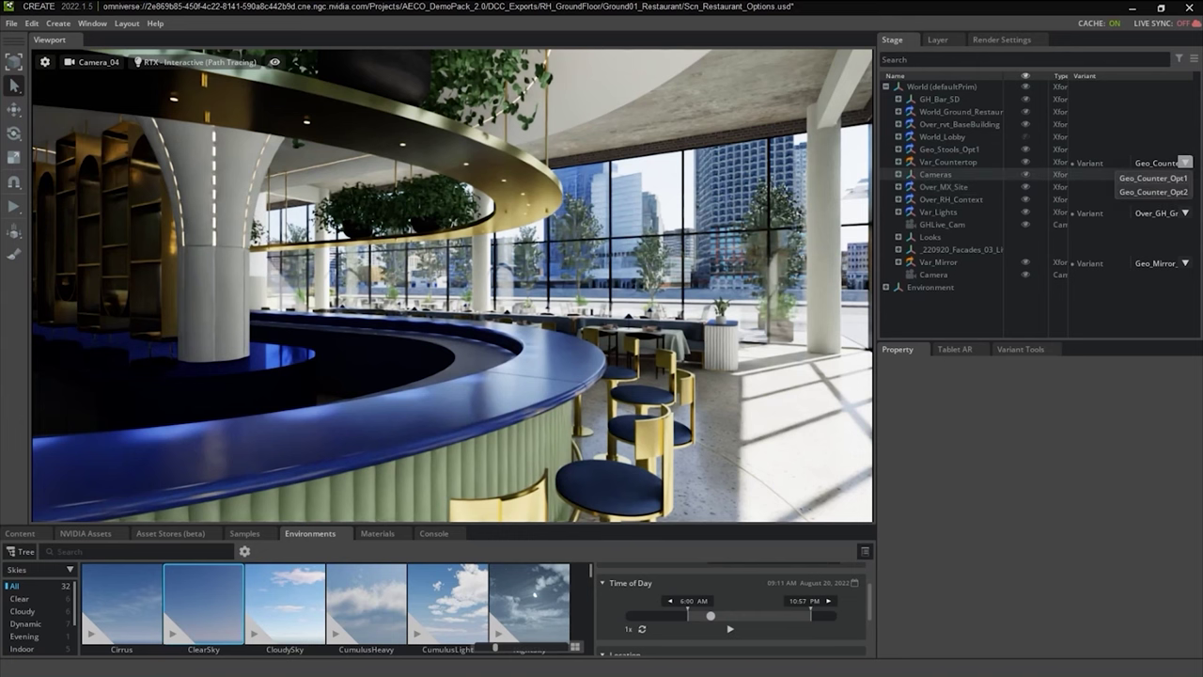
click(1081, 179)
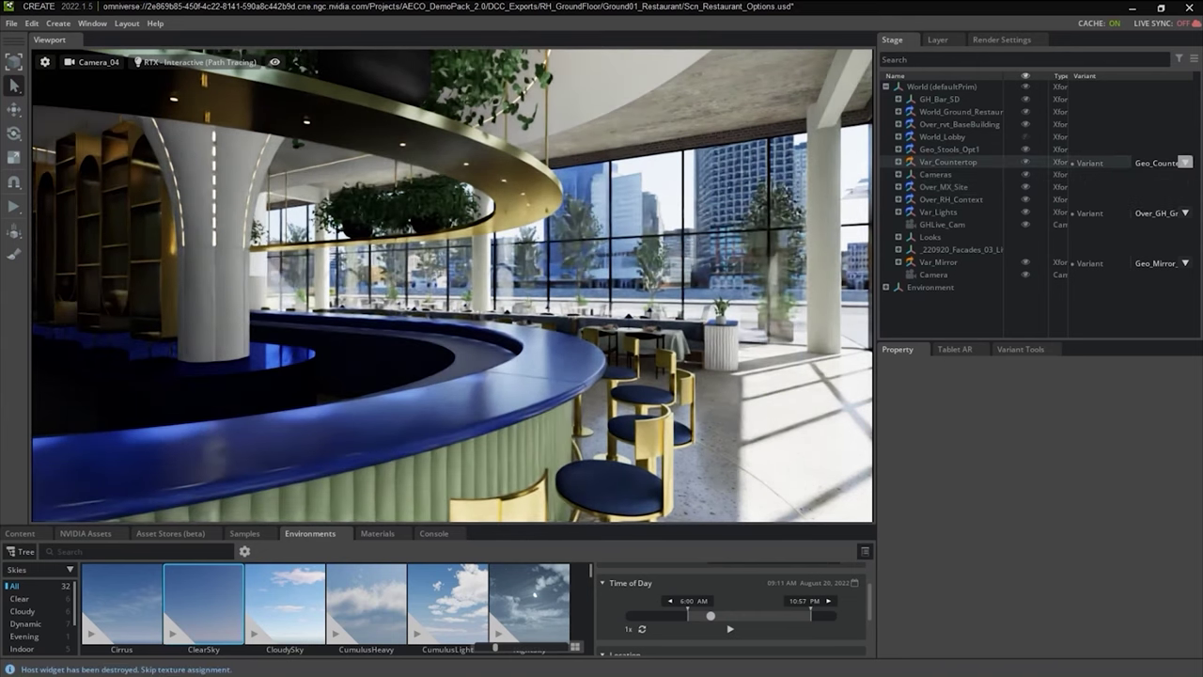
click(1185, 163)
click(1081, 187)
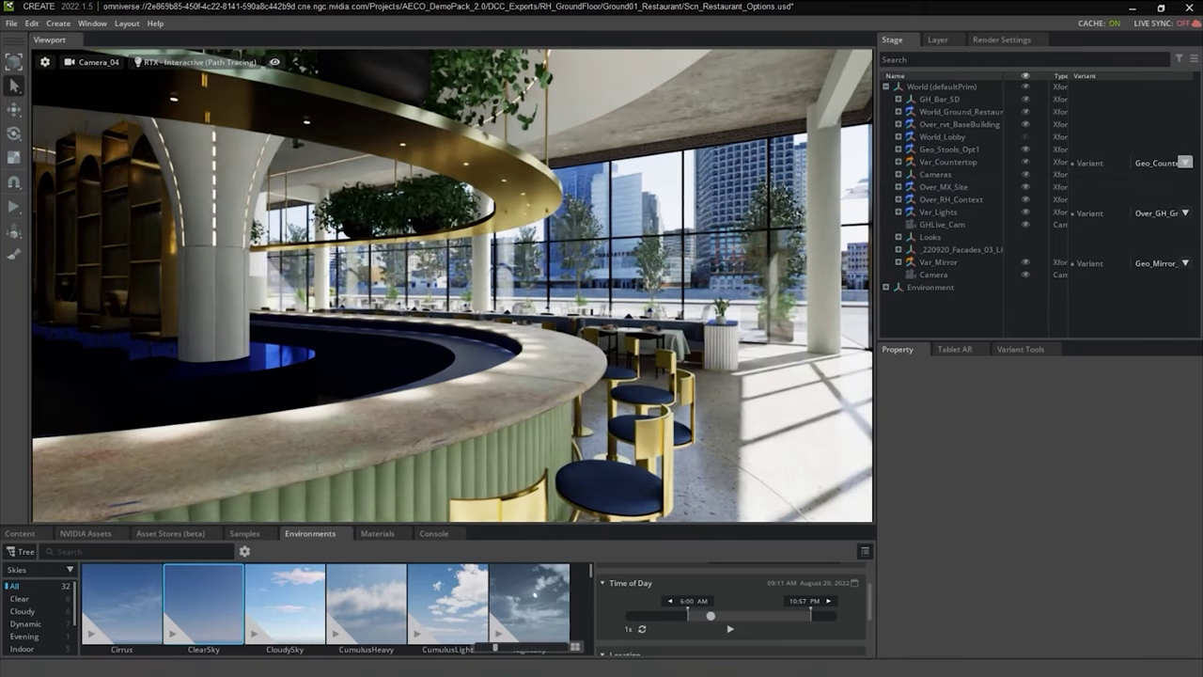
click(1184, 163)
View the restaurant through the Toward_Water_Wide camera and set the Var_Countertop variant to Geo_Counter_Opt2.
click(92, 62)
mouse_move(132, 75)
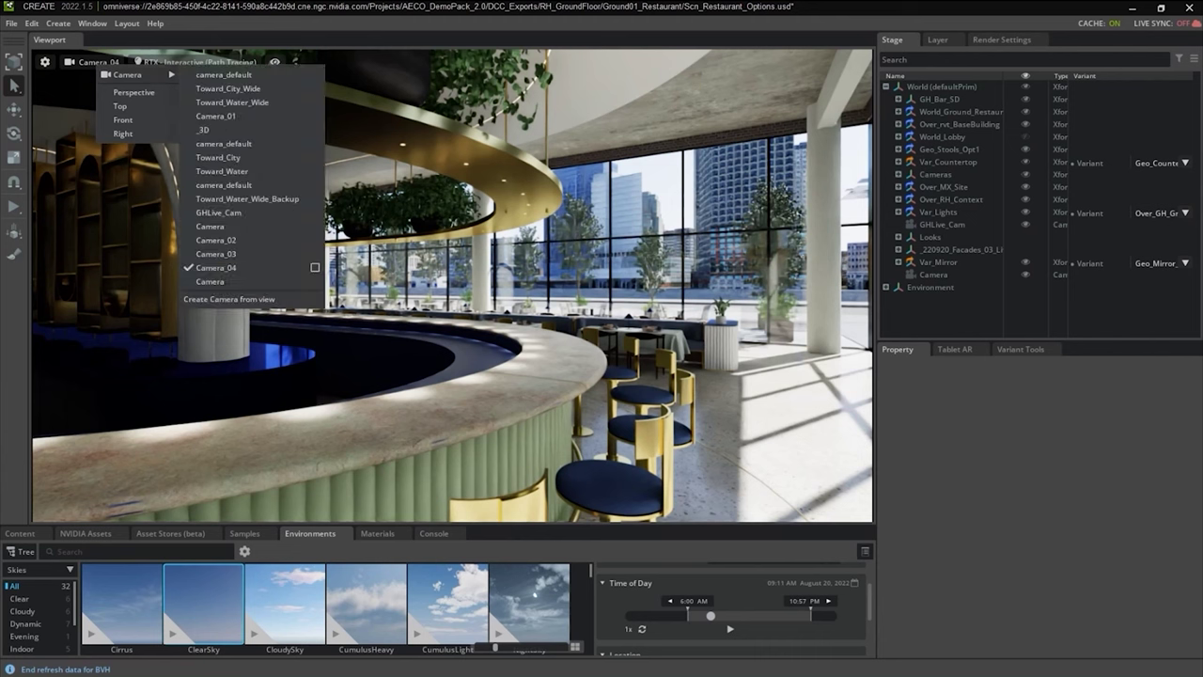
click(234, 101)
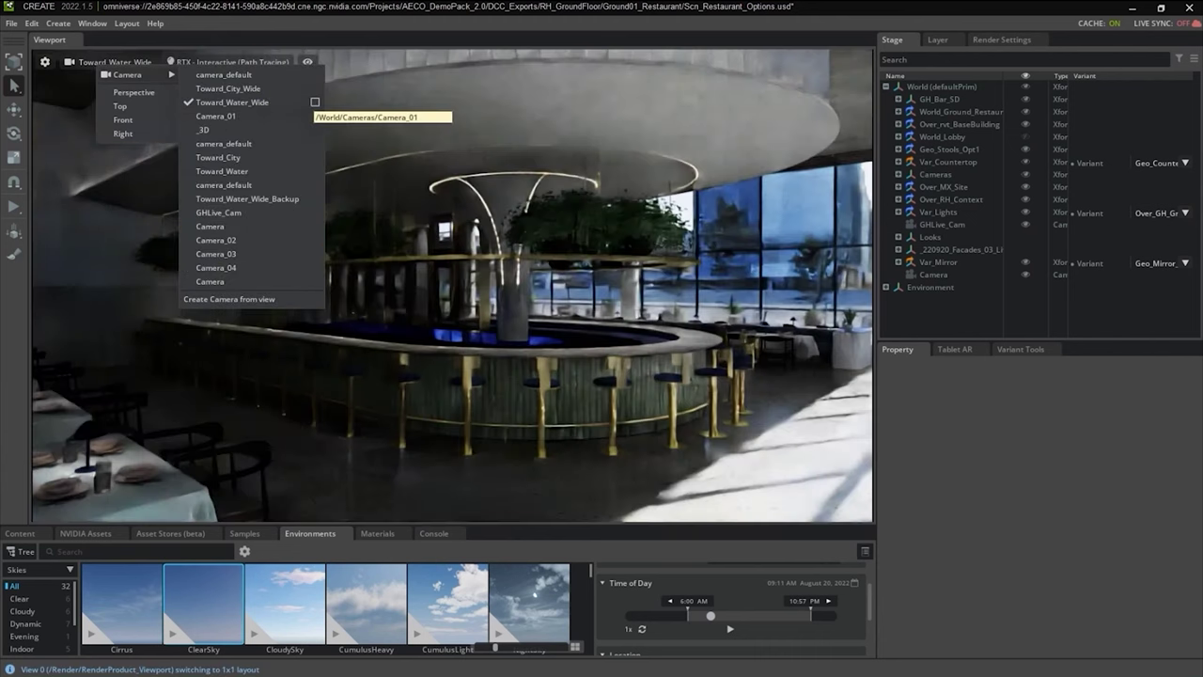
click(1185, 161)
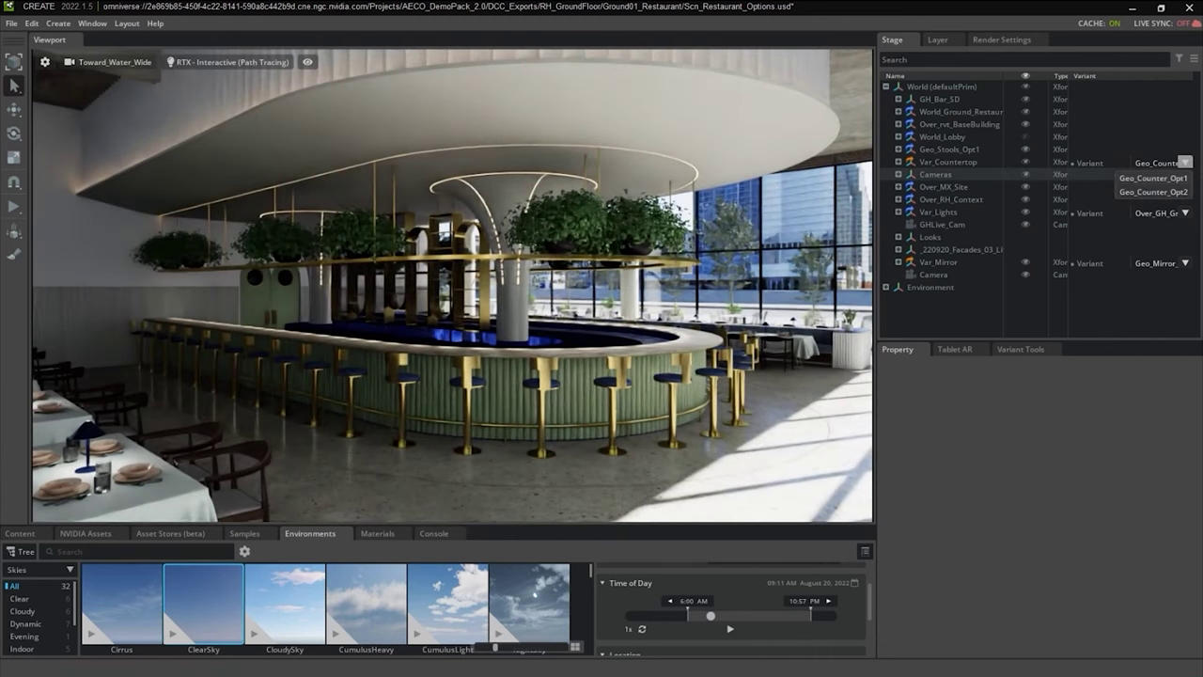
click(1153, 192)
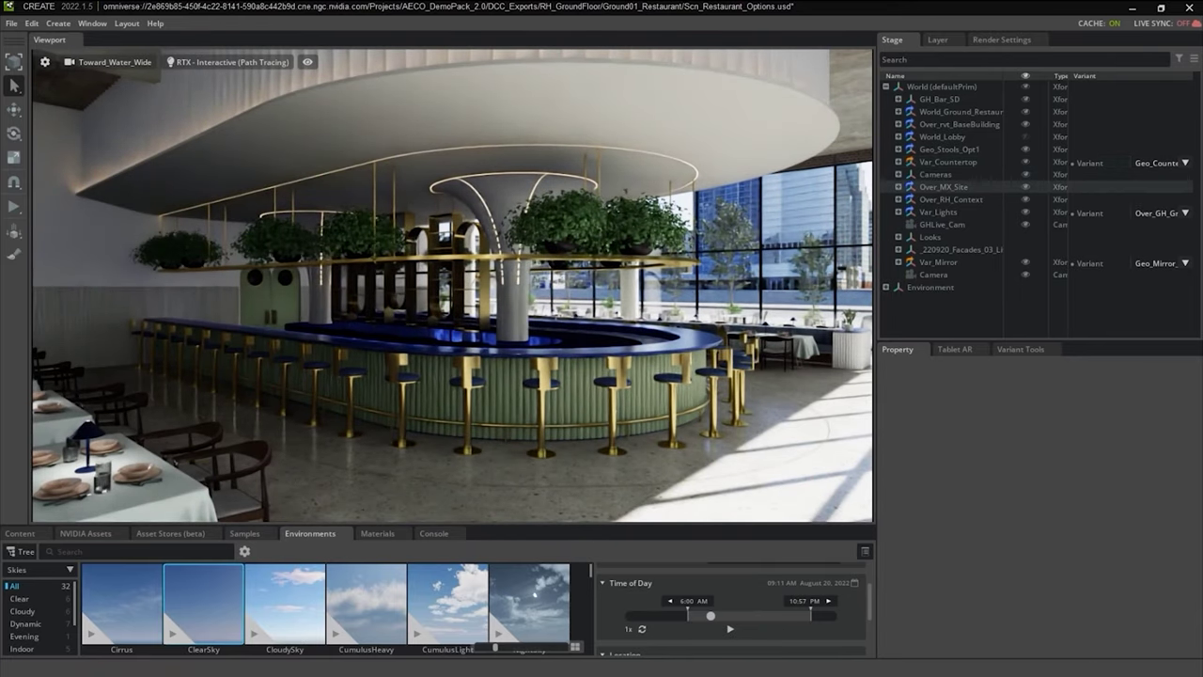
Set the Var_Lights variant to Over_GH_Ground_Light_IES_01 and the time of day to 06:57 PM, after trying 07:59 PM.
drag(755, 615, 789, 615)
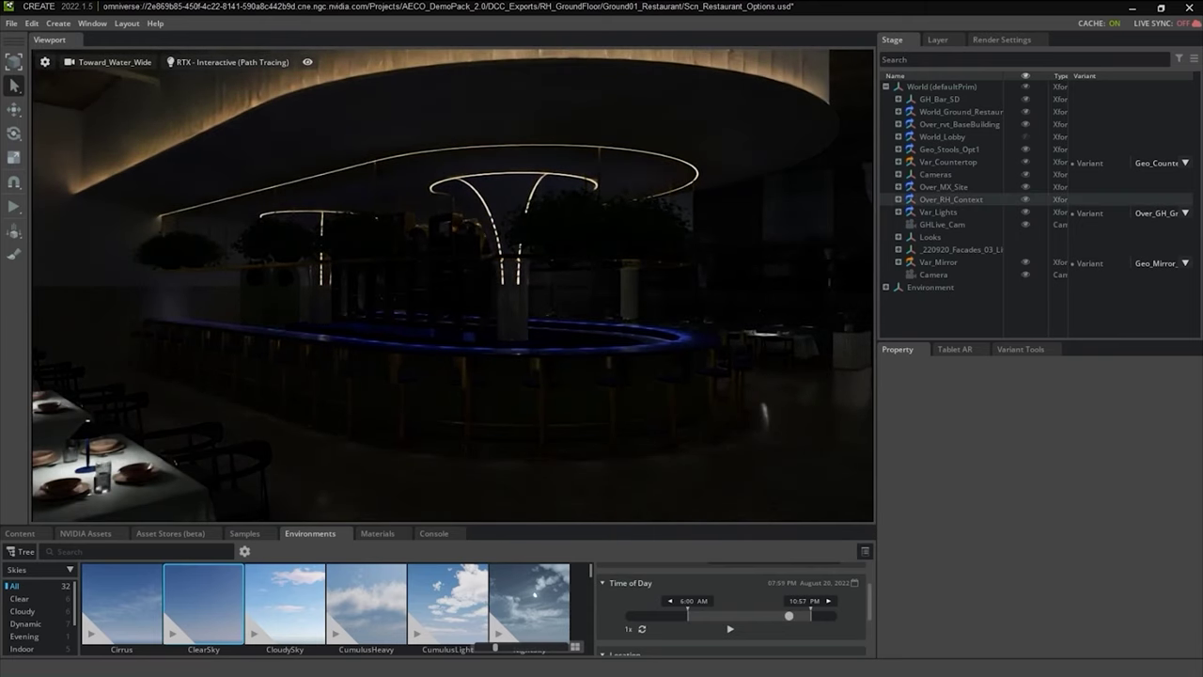
click(1184, 213)
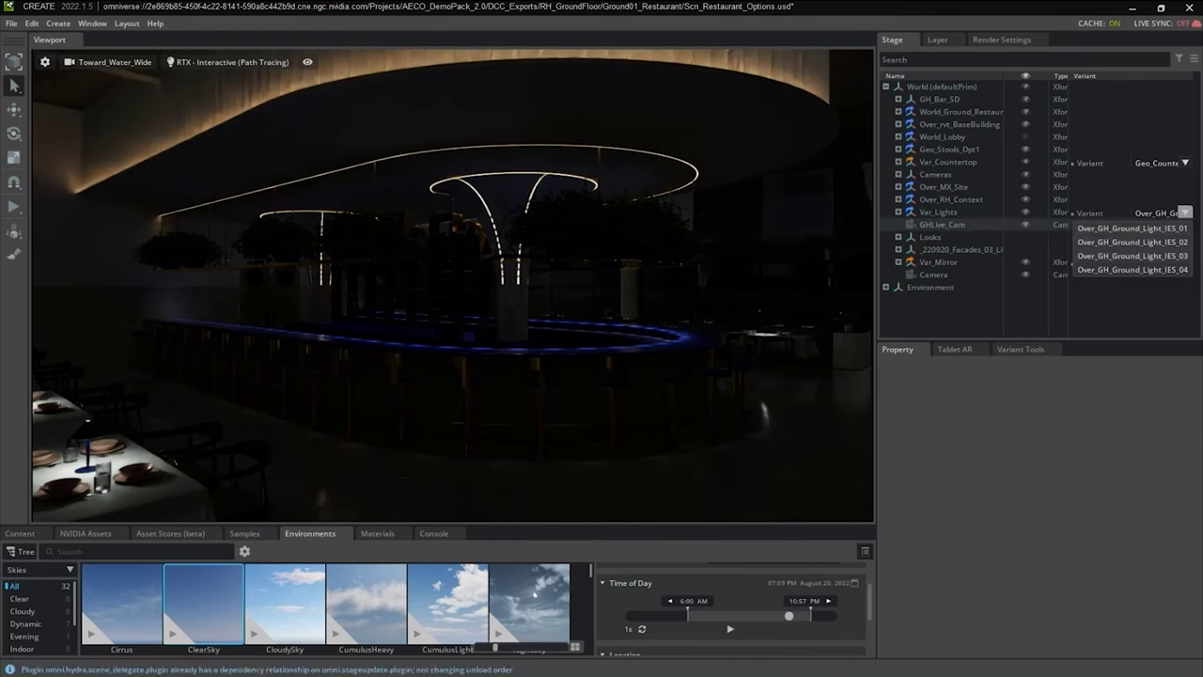
click(1131, 228)
drag(788, 615, 781, 615)
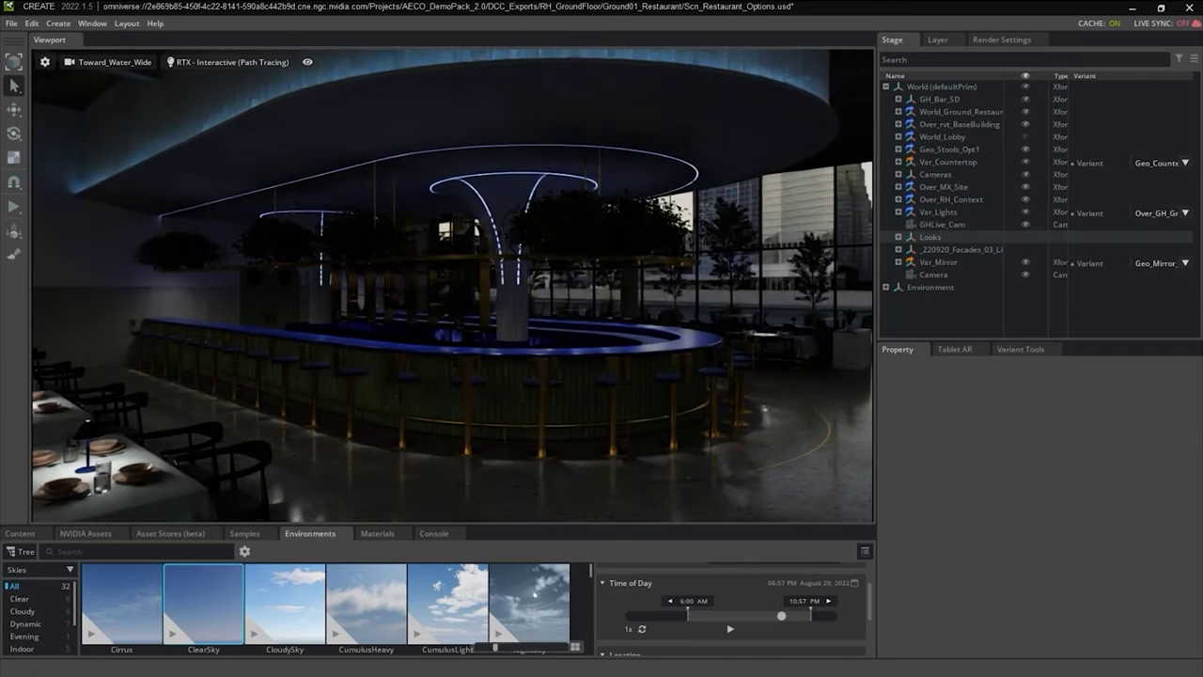
Switch the Var_Lights variant to Over_GH_Ground_Light_IES_02 and on to Over_GH_Ground_Light_IES_03 to compare the evening lighting.
click(1184, 213)
click(1134, 246)
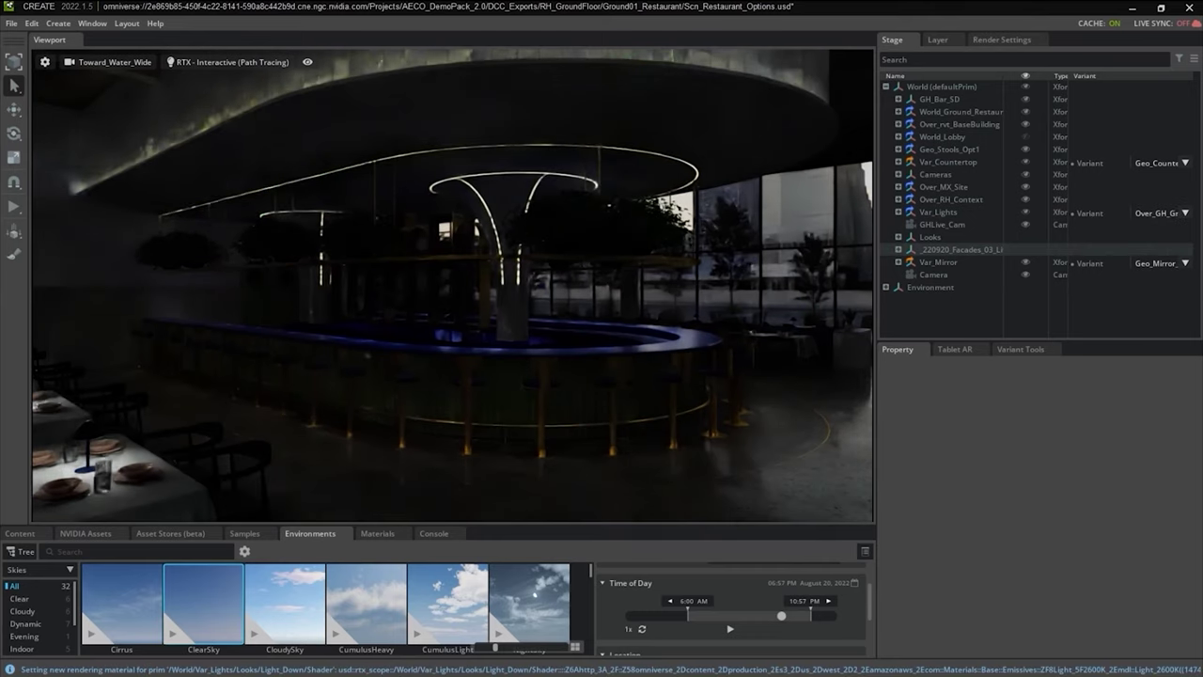
click(1184, 212)
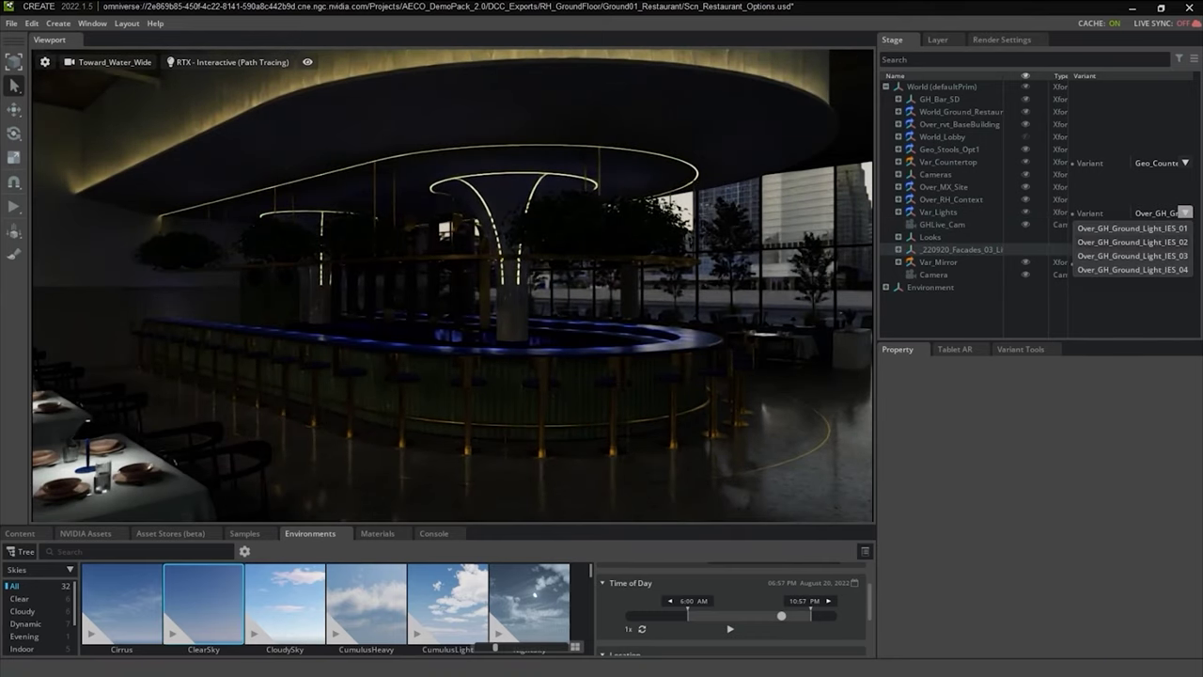
click(1133, 255)
click(1184, 213)
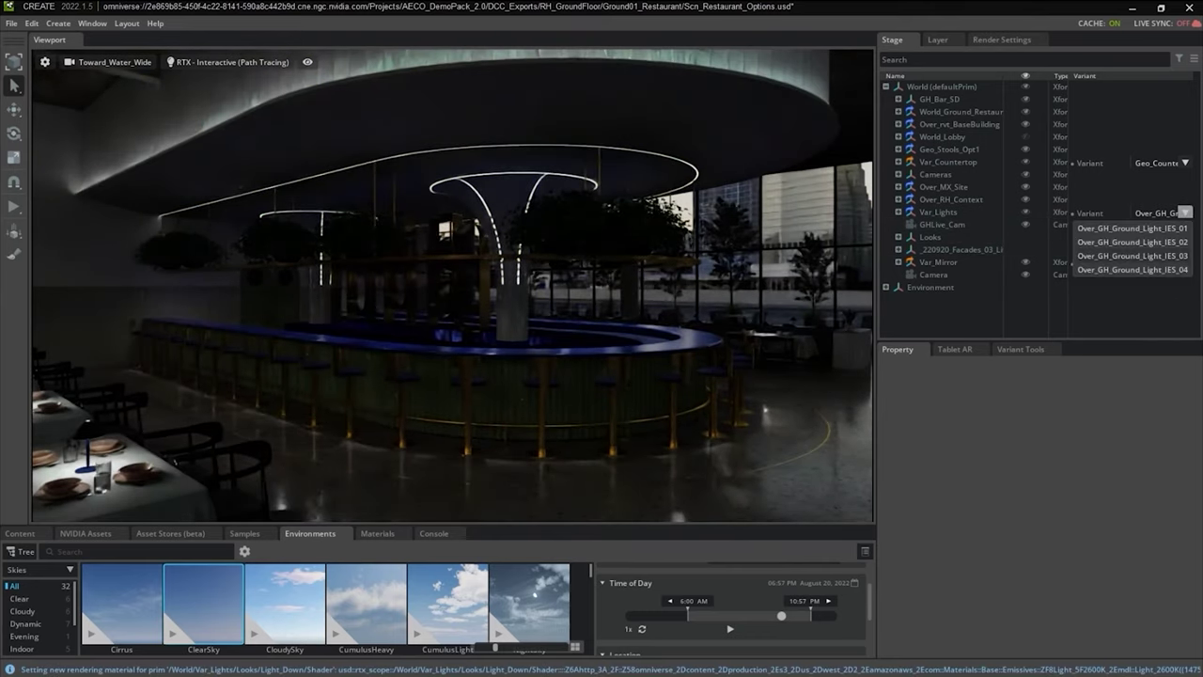